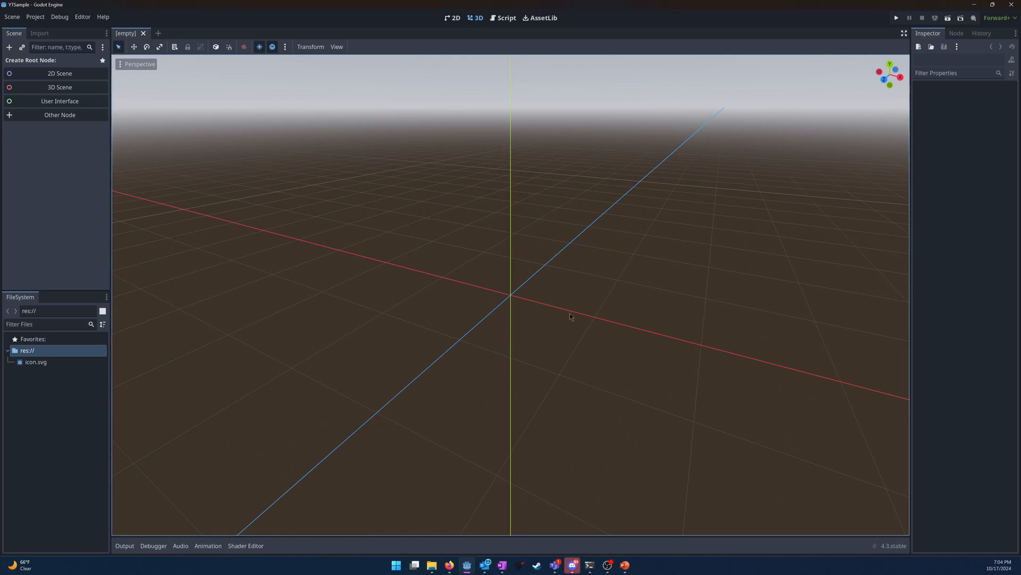
middle_click_drag(559, 315, 524, 277)
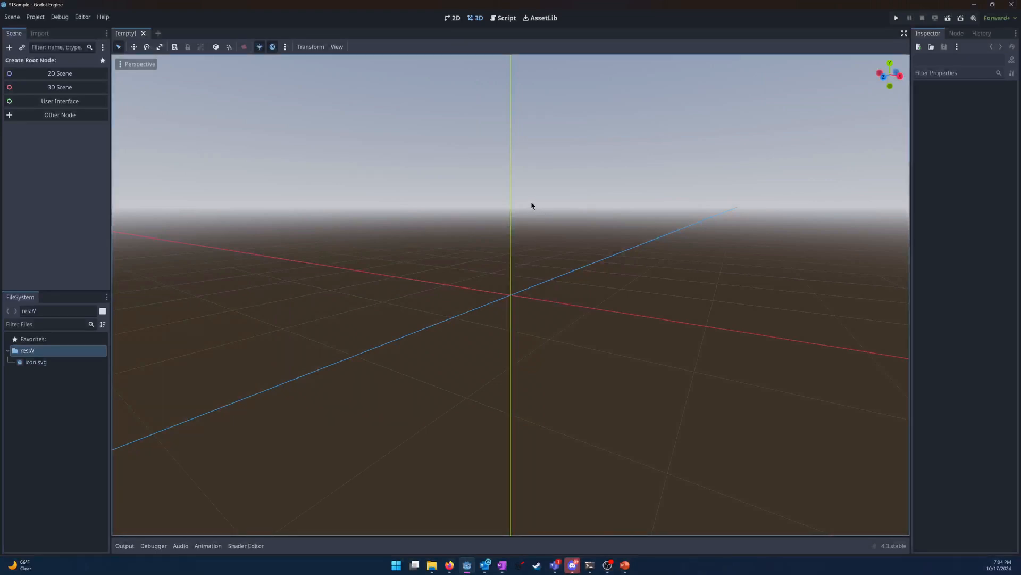
middle_click_drag(516, 232, 542, 257)
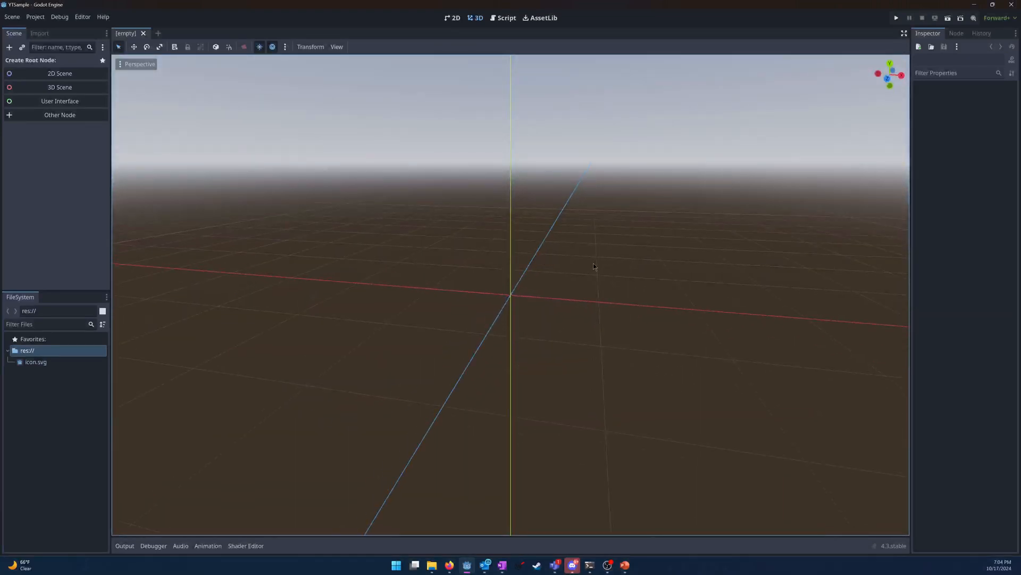
middle_click_drag(579, 282, 559, 296)
scroll(558, 293, "down", 4)
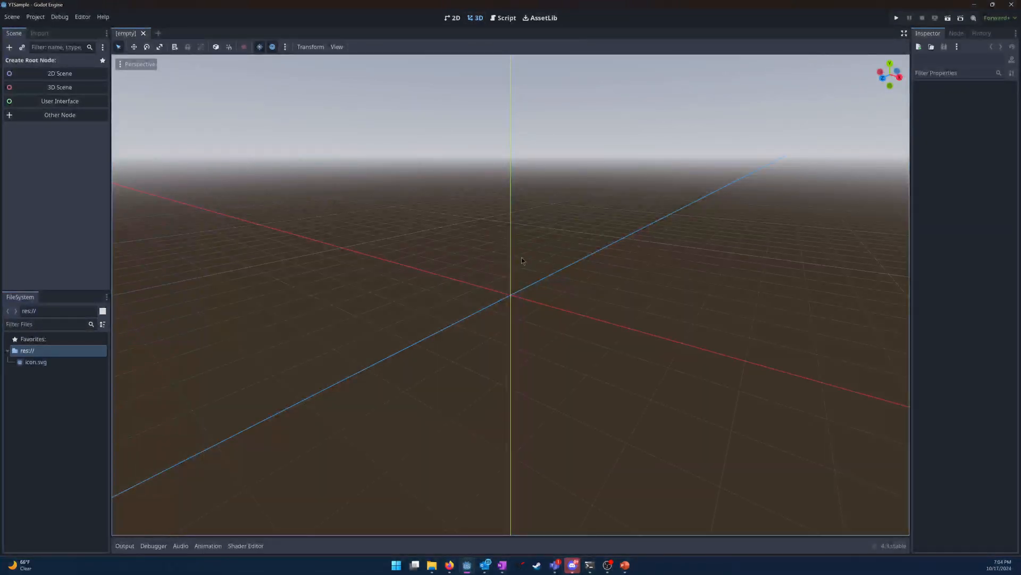
middle_click_drag(538, 289, 556, 292)
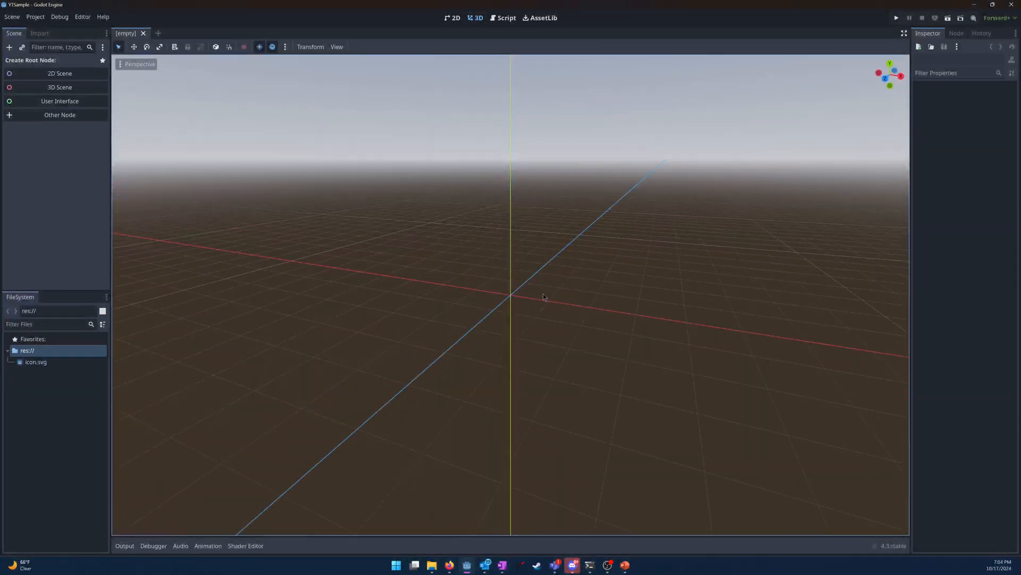
- Switch to the 2D workspace and try to run the project
left_click(454, 19)
middle_click_drag(238, 141, 473, 265)
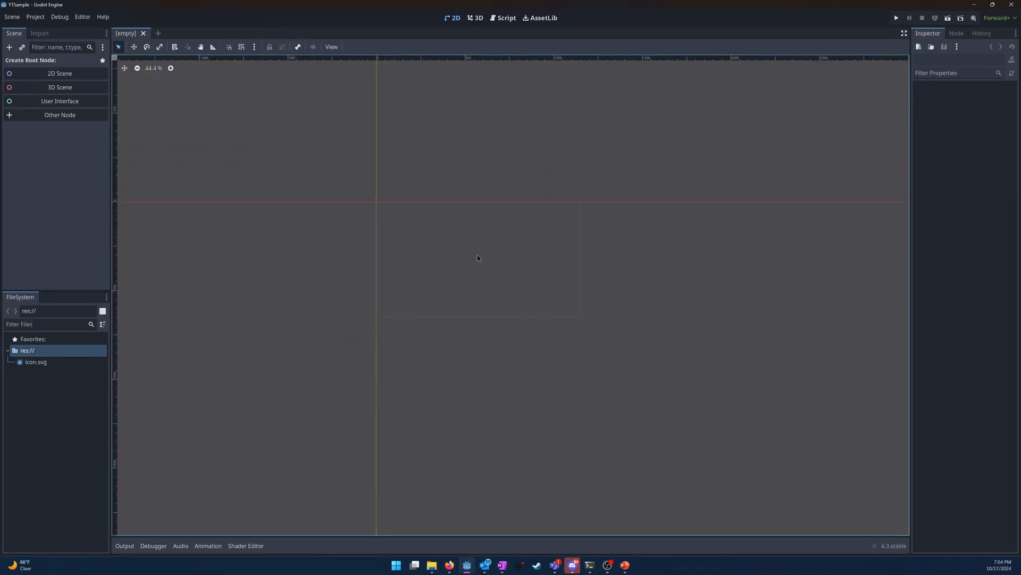
scroll(435, 233, "up", 1)
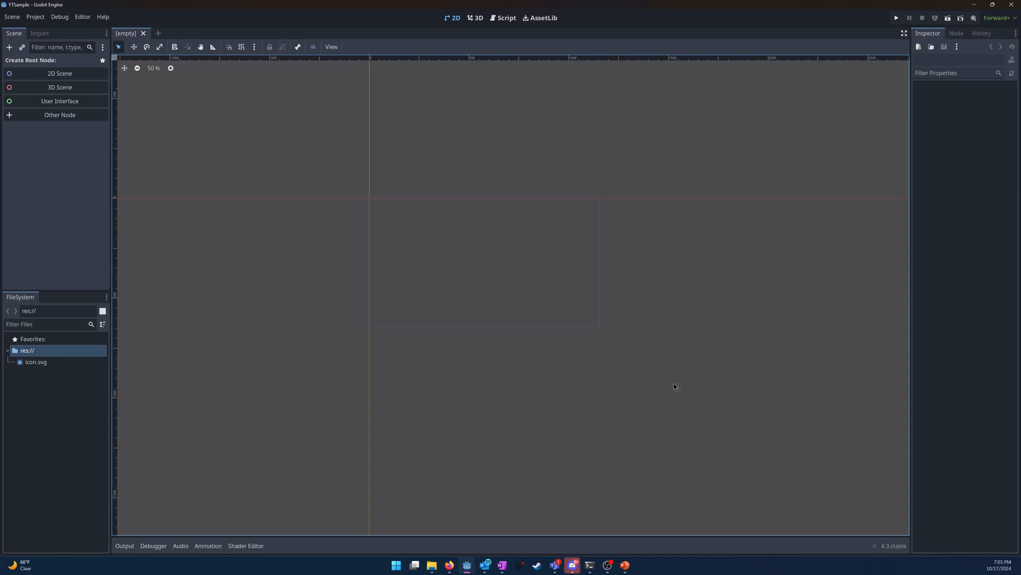
left_click(895, 22)
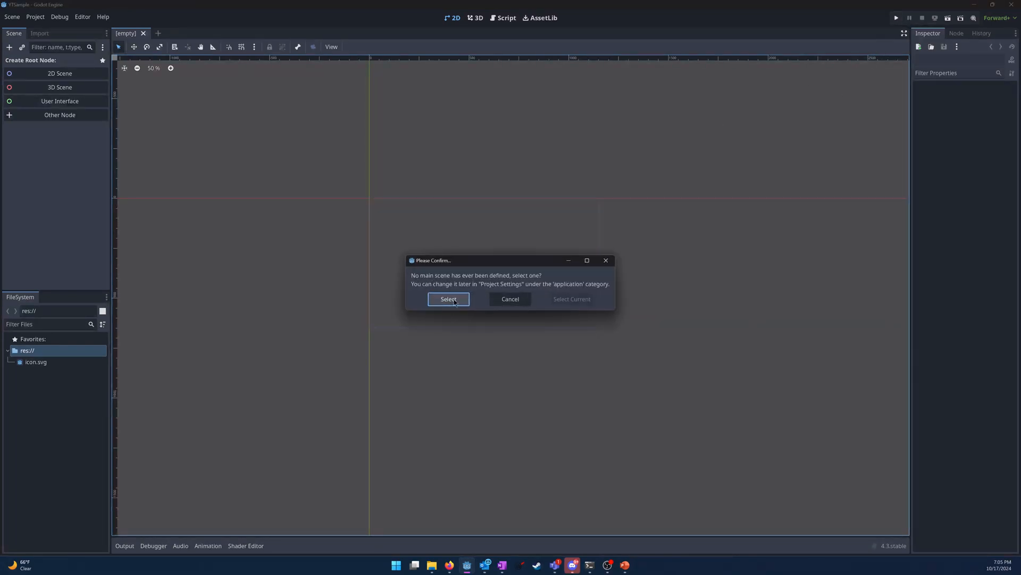
left_click(455, 301)
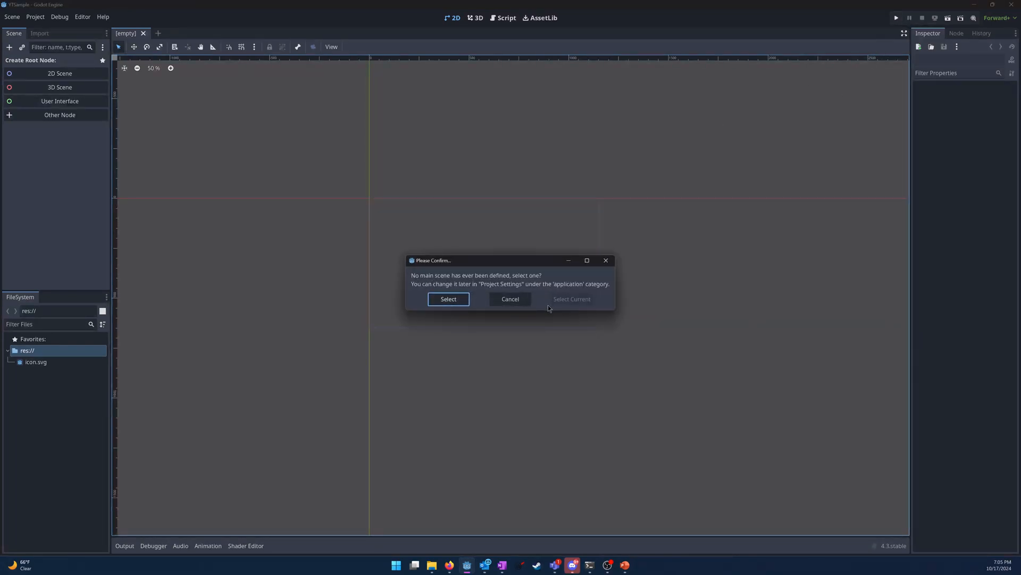
- Create a Node2D as the scene's root node and rename it World
left_click(65, 117)
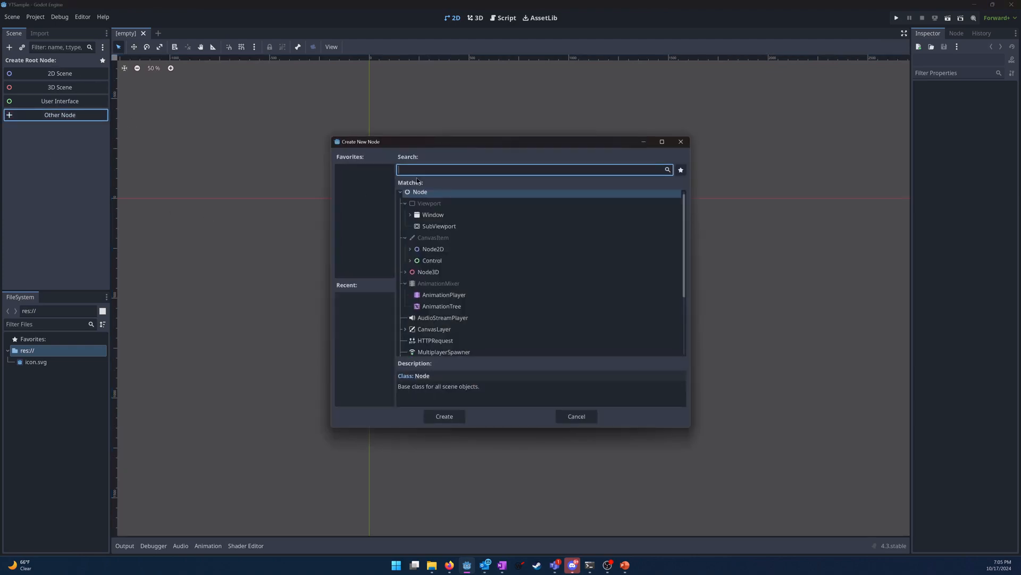
left_click(433, 248)
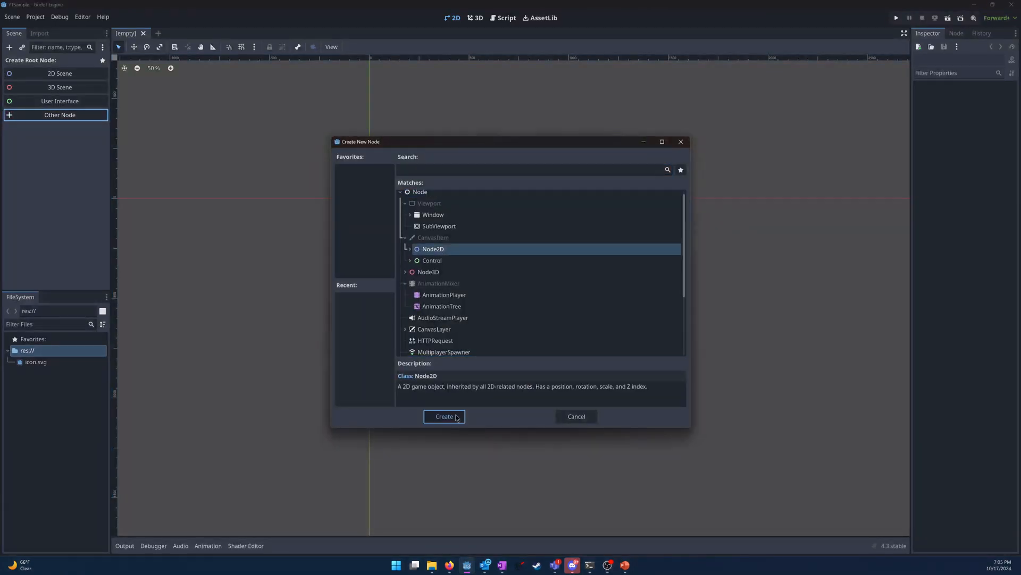
left_click(445, 416)
left_click(34, 72)
double_click(37, 63)
type("W")
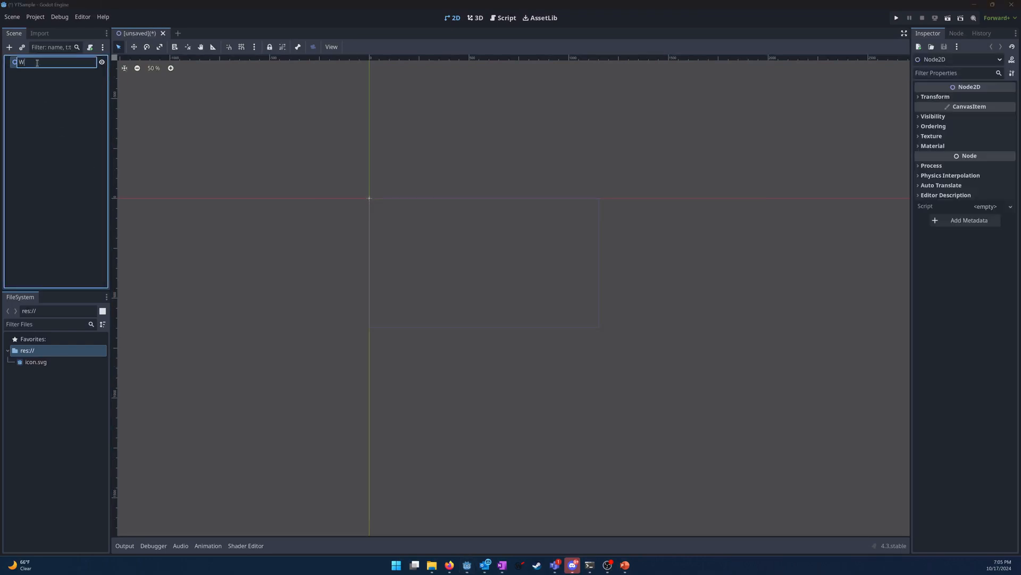
type("orld")
key("Return")
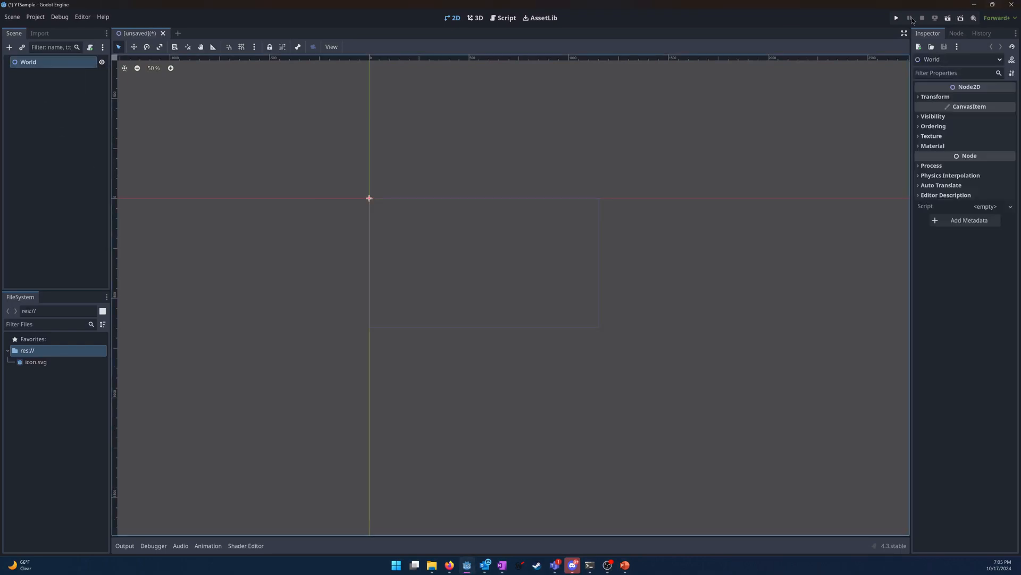
left_click(897, 18)
left_click(459, 299)
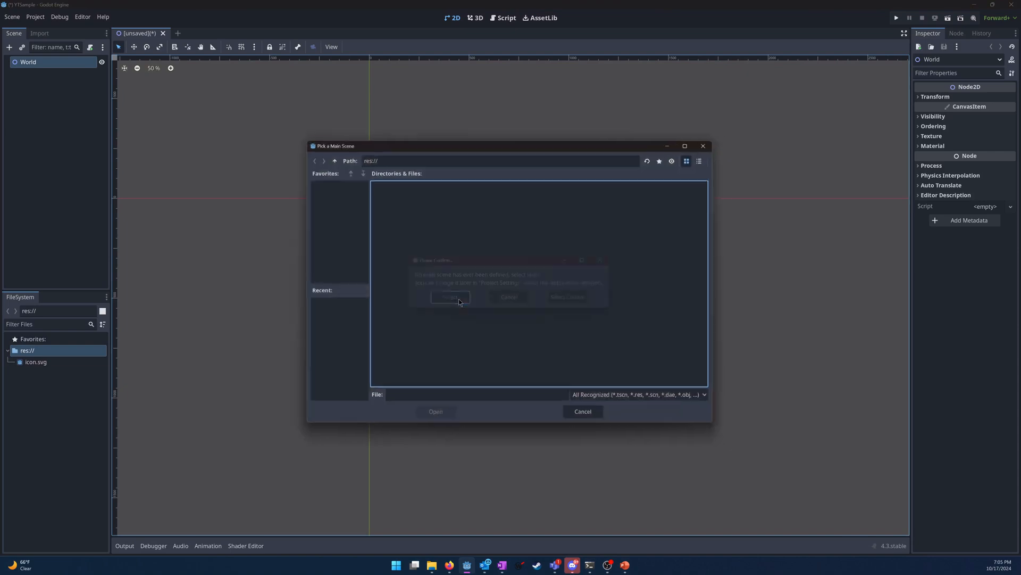
key("Escape")
- Save the scene as world.tscn and test-run the project with world.tscn as its main scene, closing the game window at the end
key("ctrl+s")
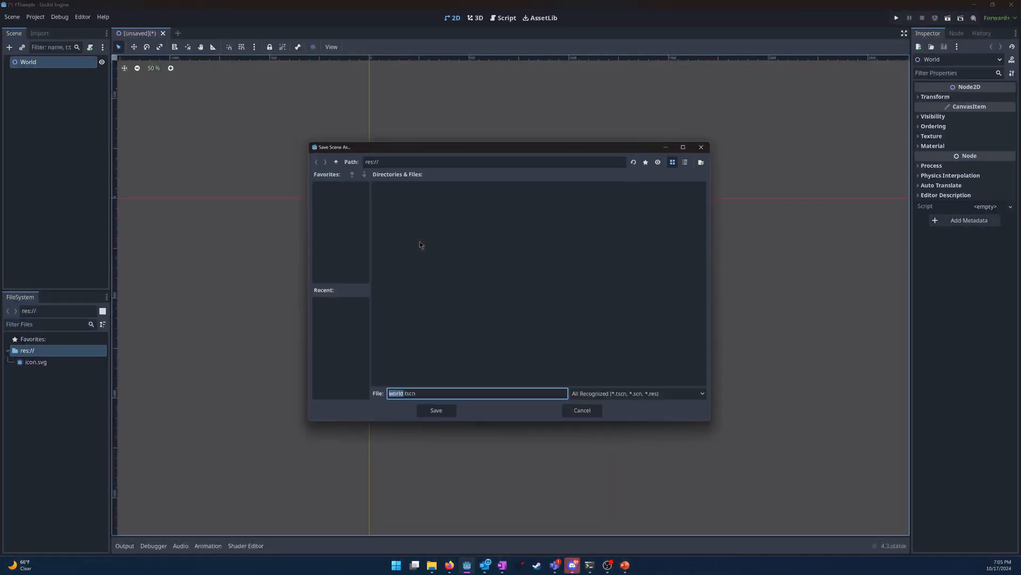
left_click(434, 416)
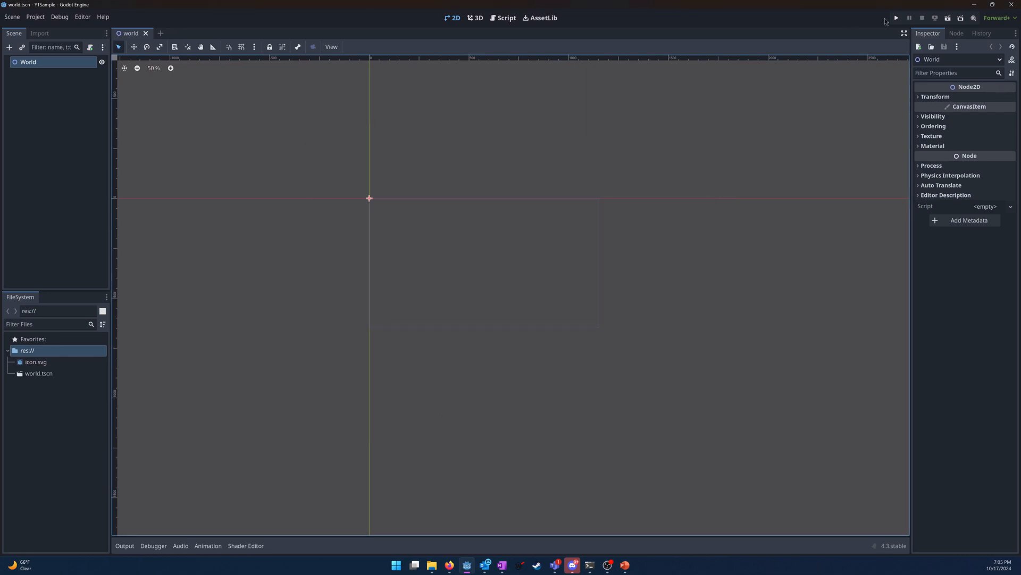
left_click(897, 18)
left_click(459, 296)
left_click(396, 204)
left_click(438, 418)
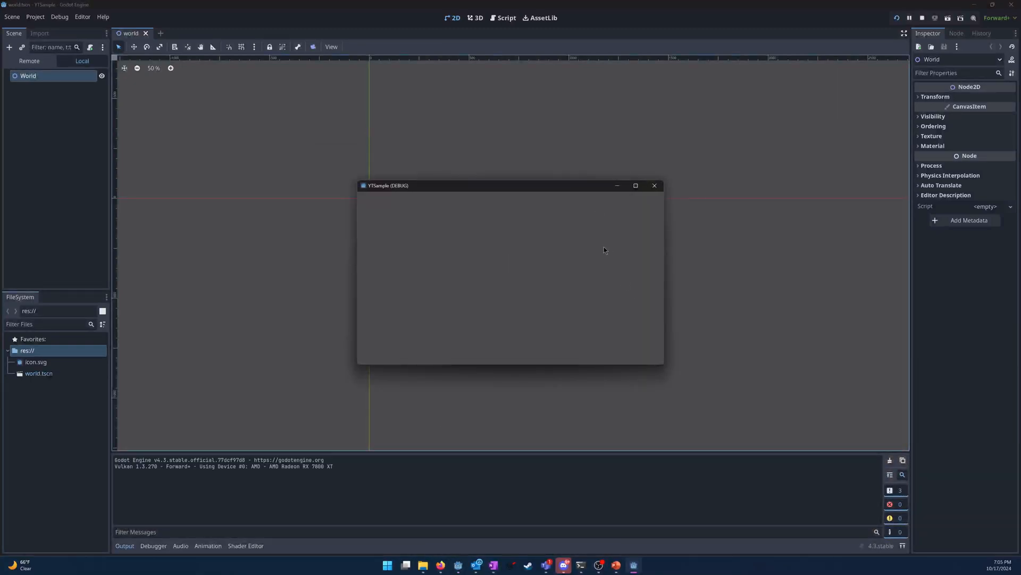
left_click_drag(532, 187, 491, 172)
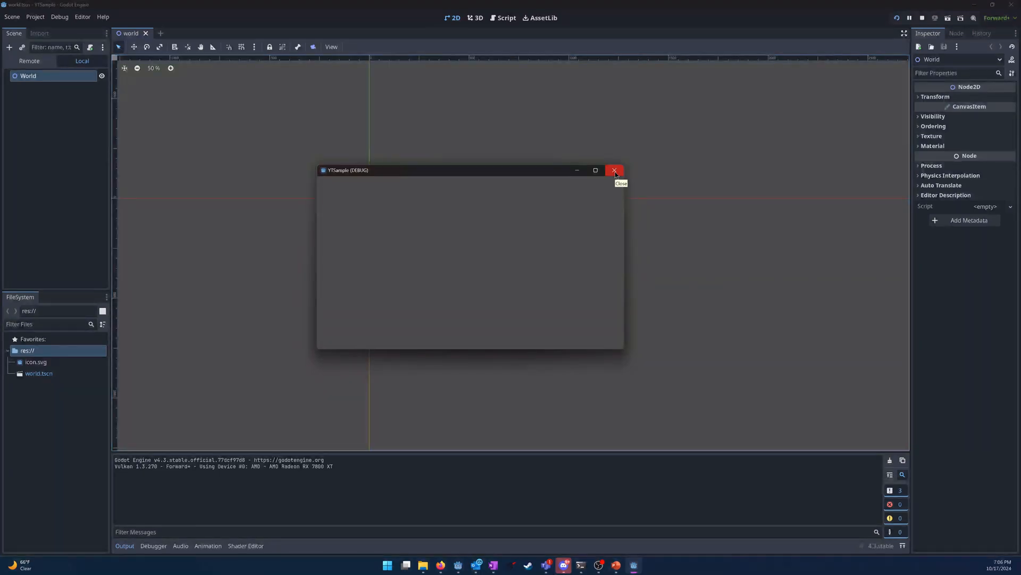
left_click(615, 171)
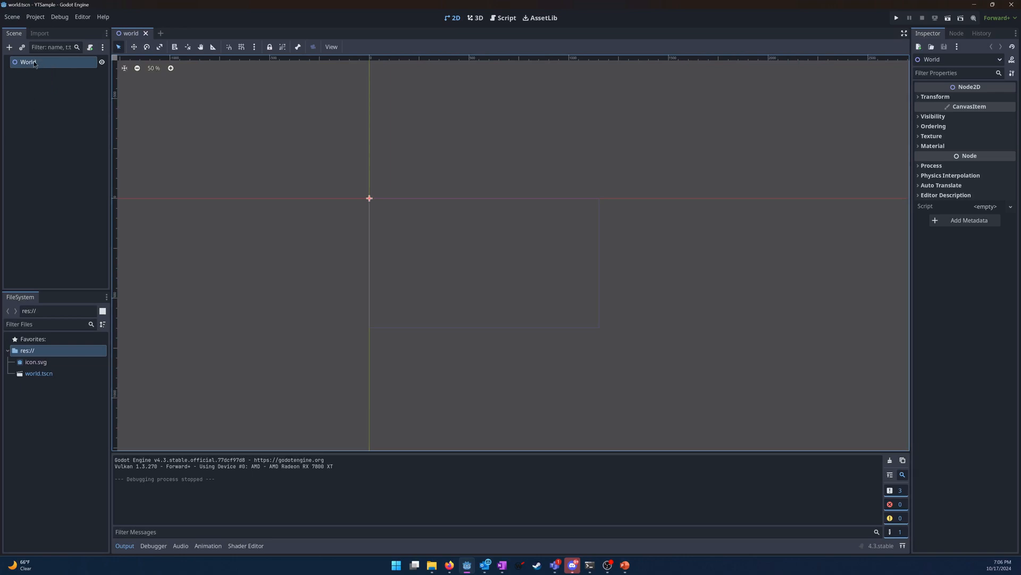
- Create a new scene with a CharacterBody2D as its root node
left_click(161, 33)
left_click(65, 116)
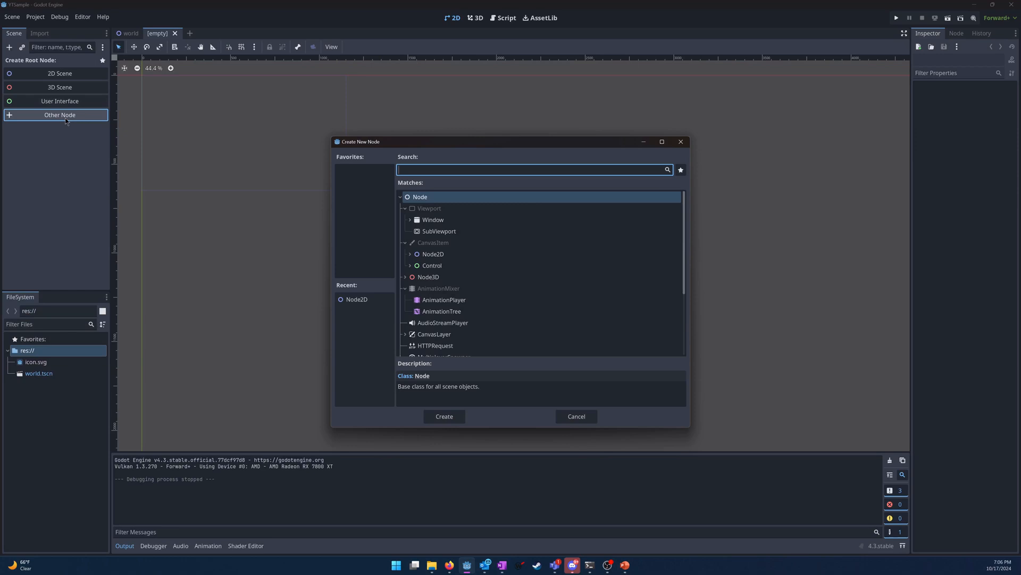
type("characterbody")
key("Return")
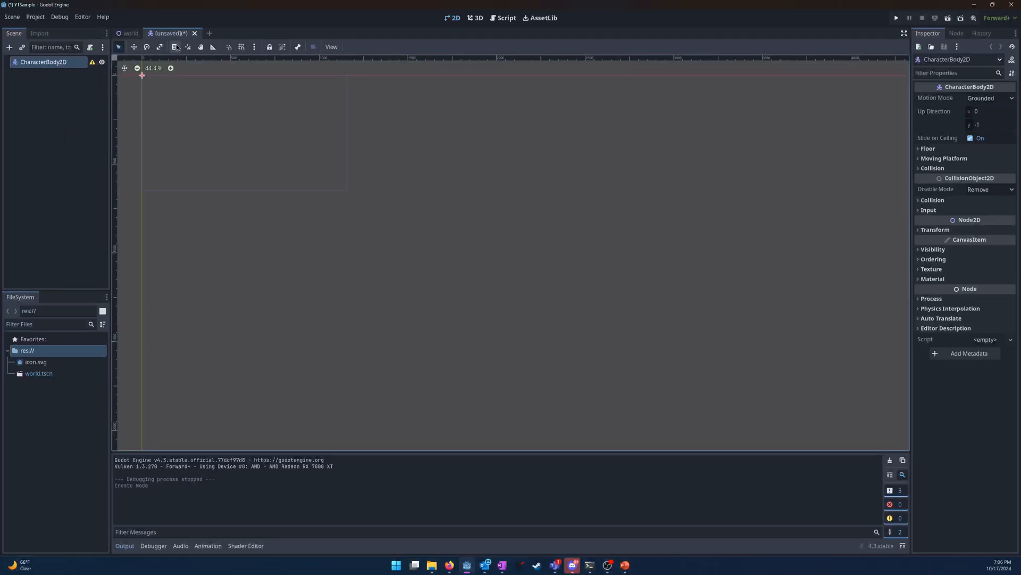
- Rename the CharacterBody2D root node to Player and save the scene as player.tscn
double_click(39, 61)
type("Player")
key("Return")
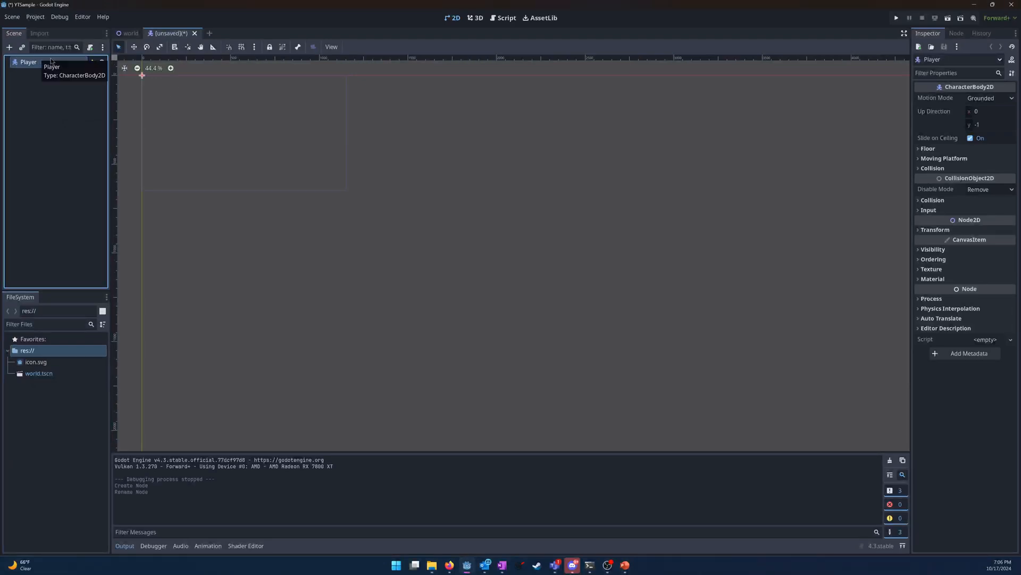
key("ctrl+s")
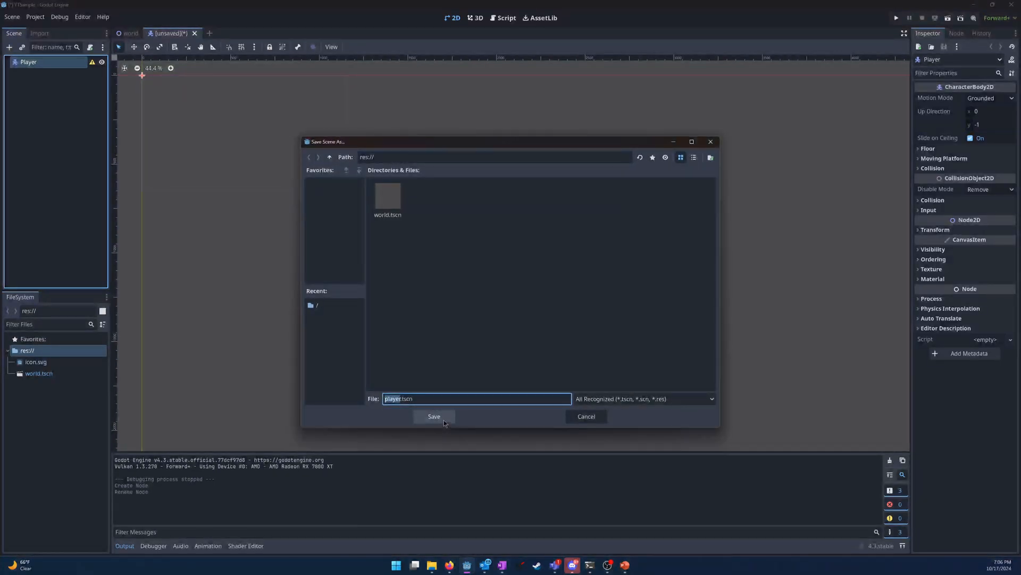
left_click(444, 420)
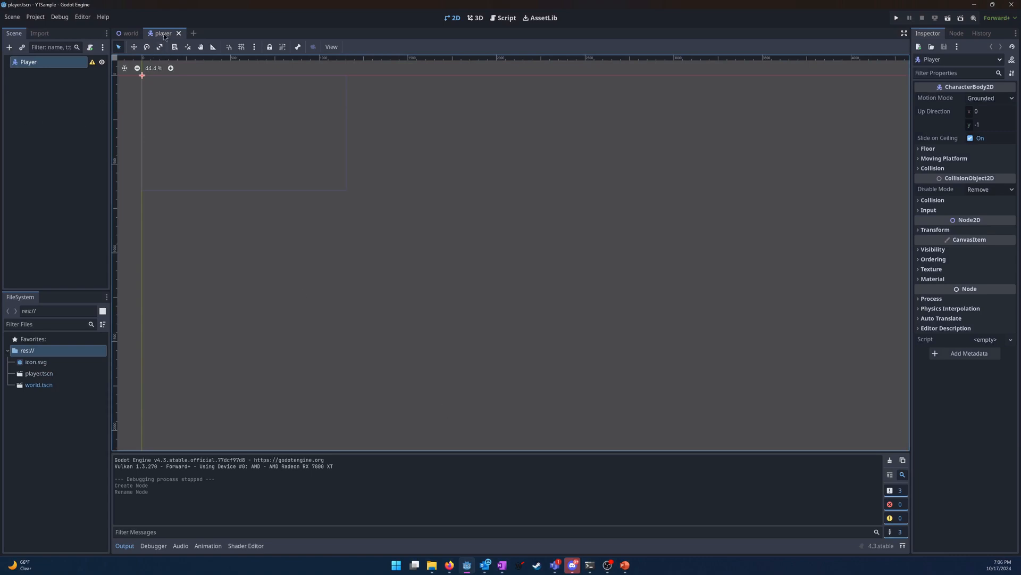
- Add a CollisionShape2D as a child node of Player
middle_click_drag(179, 110, 431, 242)
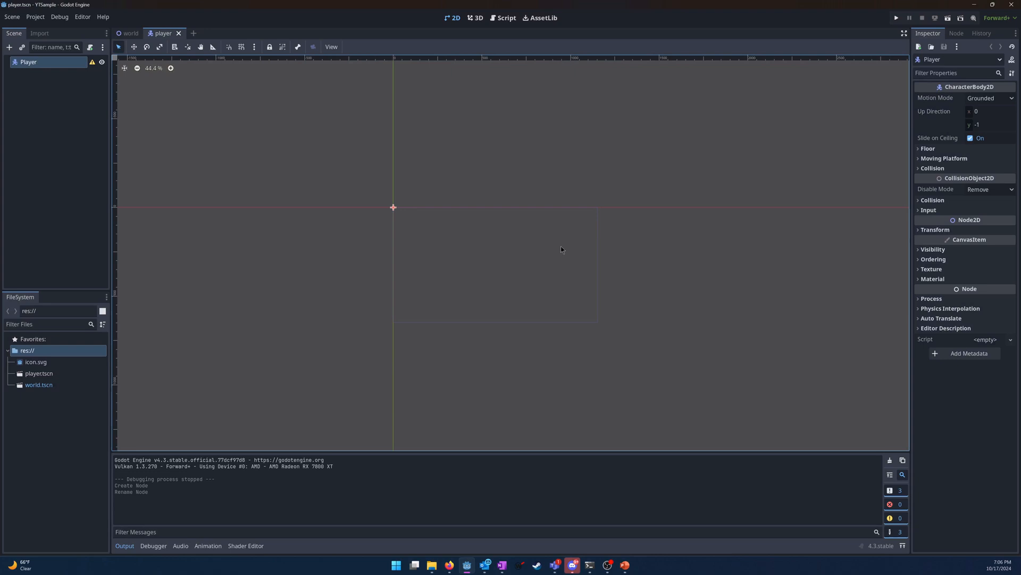
middle_click_drag(362, 248, 509, 286)
scroll(496, 264, "up", 10)
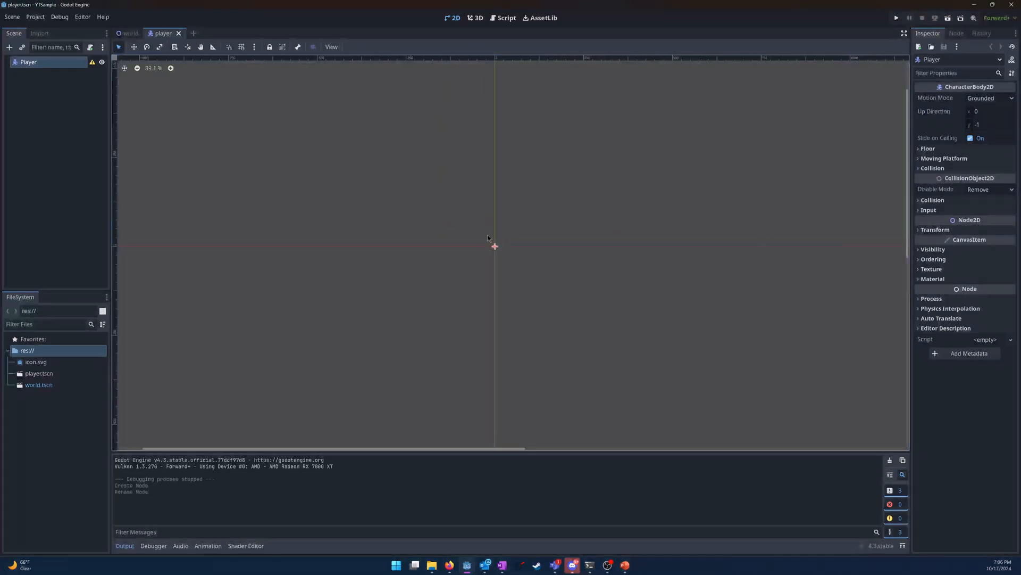
scroll(515, 248, "up", 4)
middle_click_drag(445, 203, 495, 312)
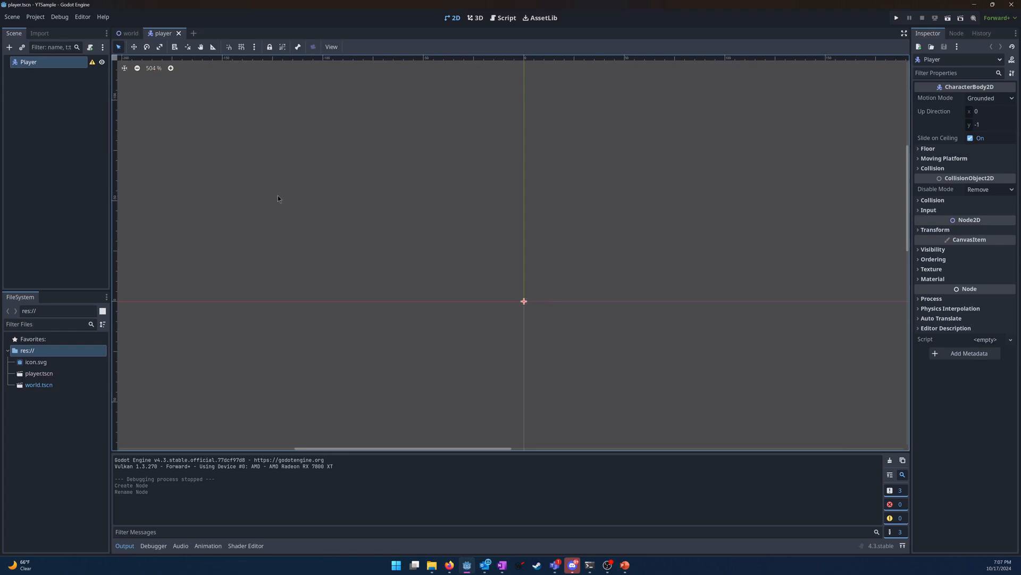
mouse_move(92, 65)
right_click(58, 63)
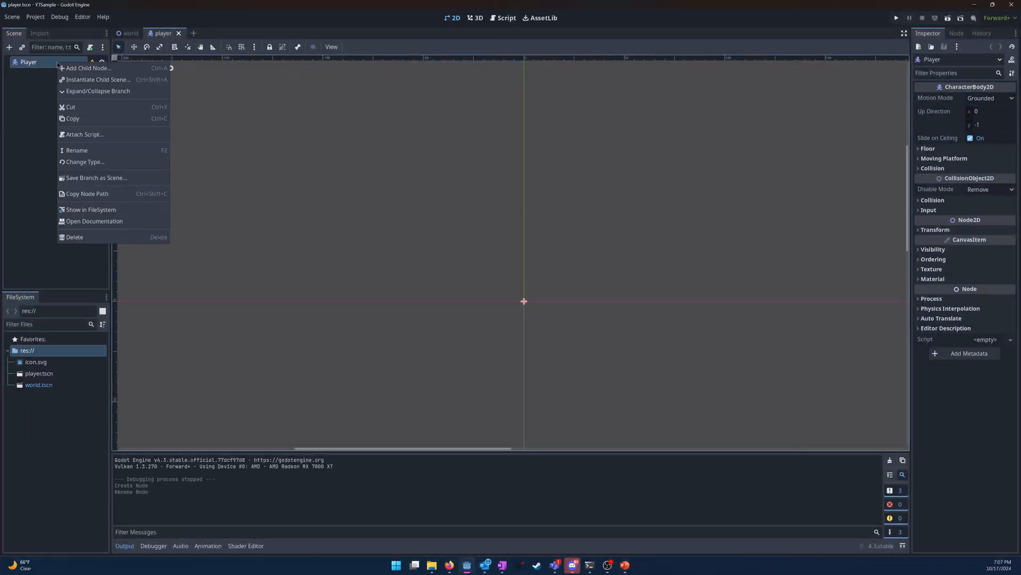
left_click(87, 69)
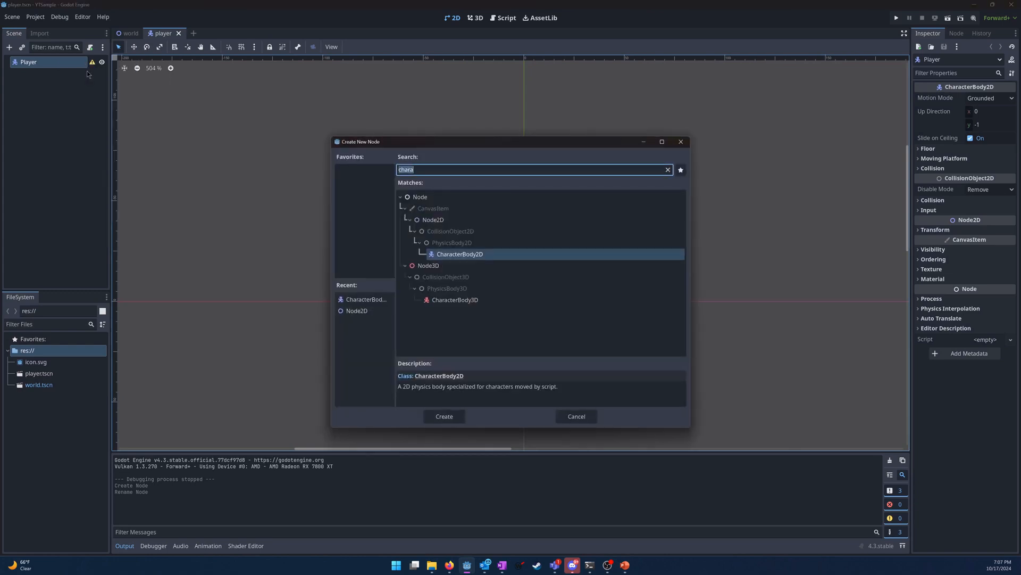
type("colli")
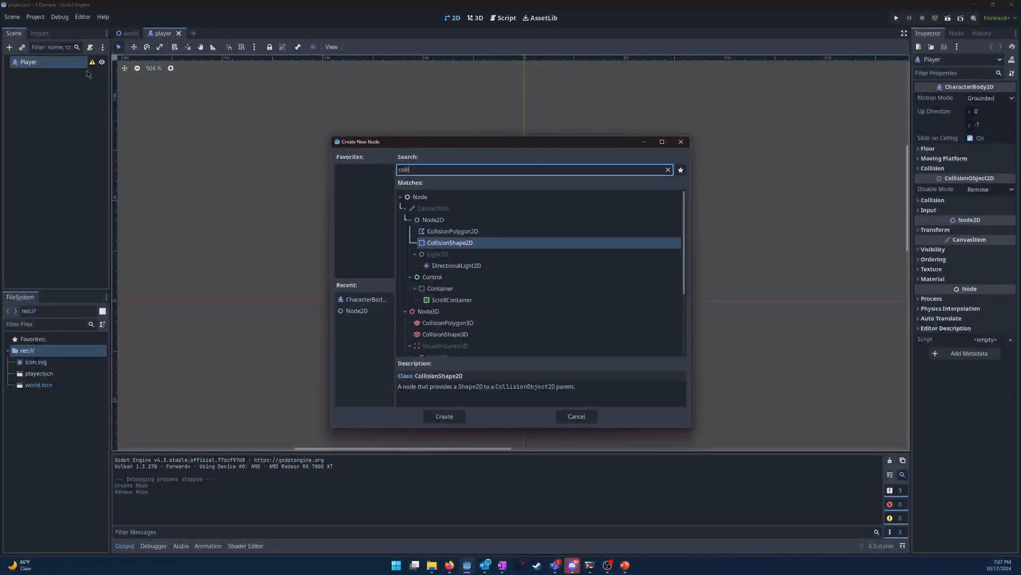
key("Return")
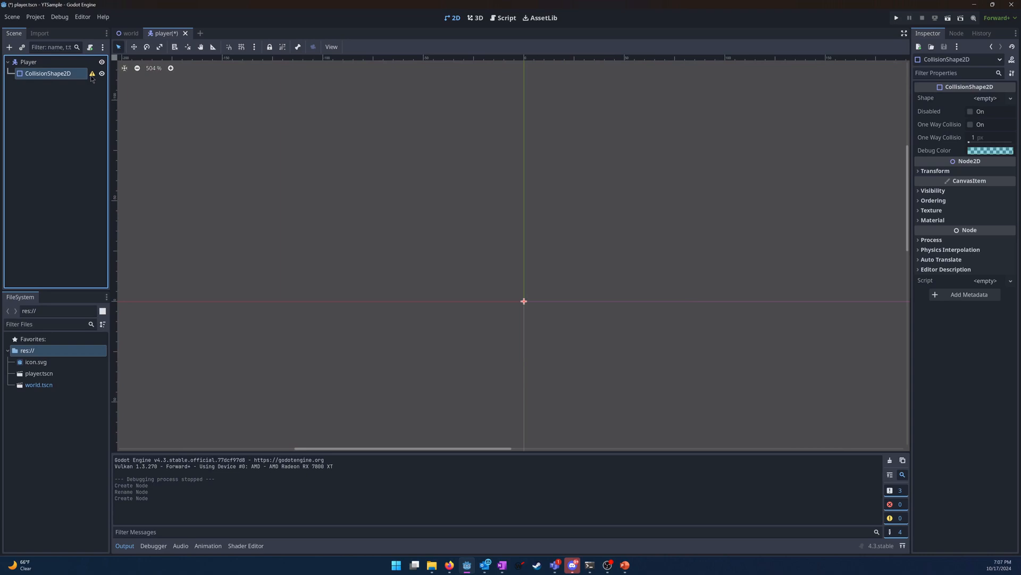
- Assign a new CapsuleShape2D as the shape of the Player's CollisionShape2D
mouse_move(91, 78)
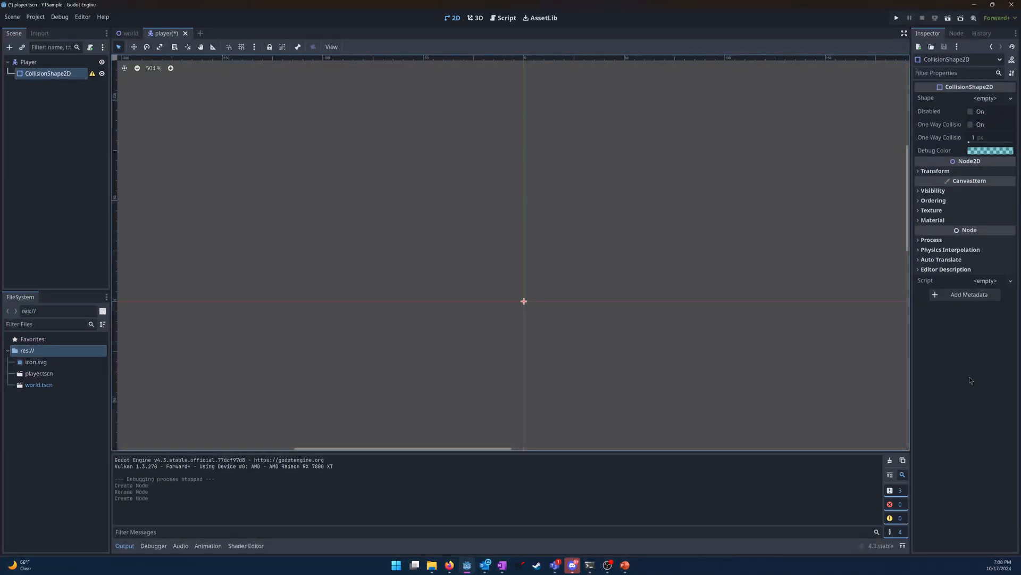
mouse_move(931, 102)
mouse_move(92, 76)
left_click(1011, 98)
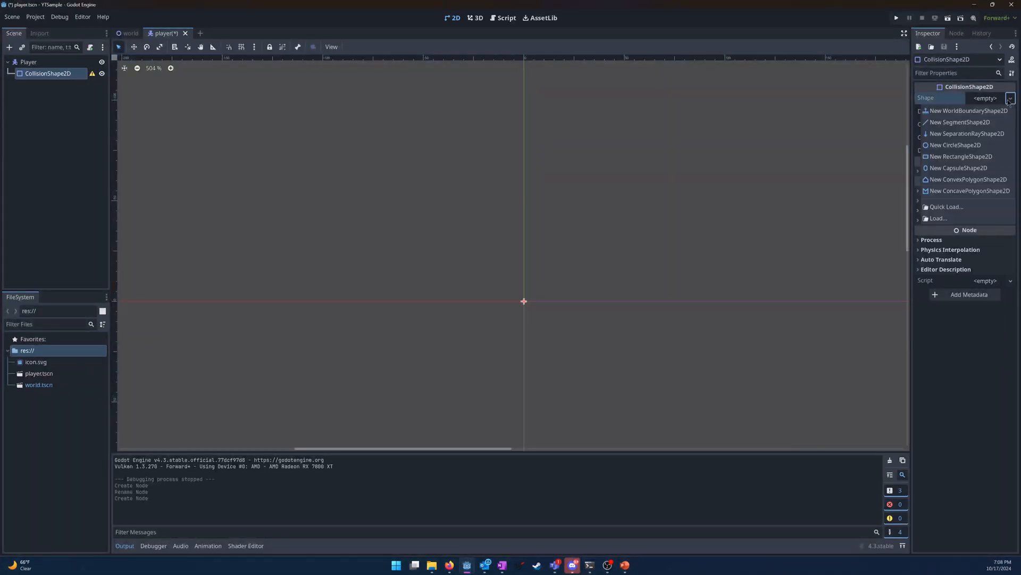
left_click(972, 168)
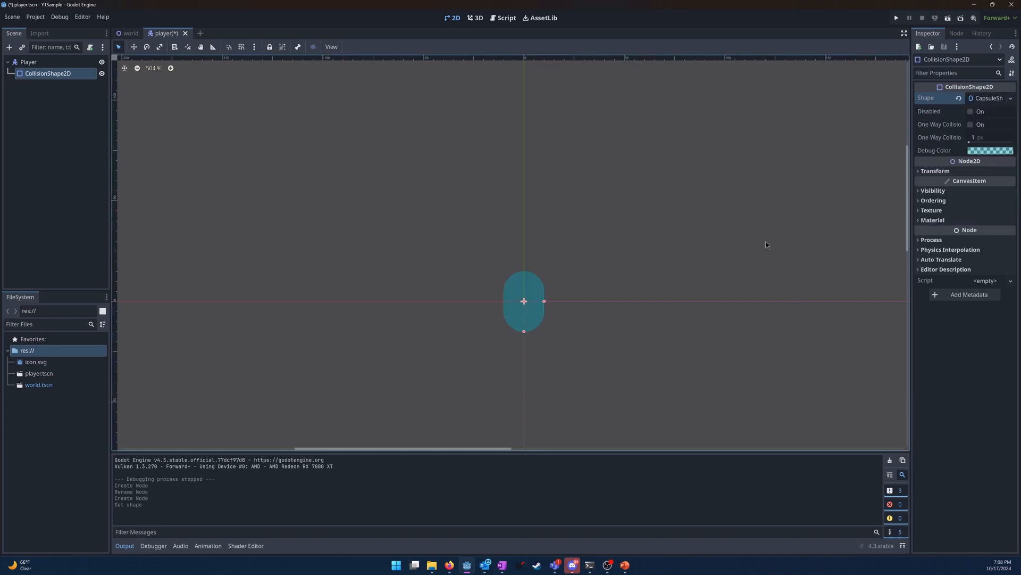
- Expand the capsule shape's properties and resize it on the canvas to a radius of about 18 px and a height of about 70 px
scroll(549, 352, "up", 4)
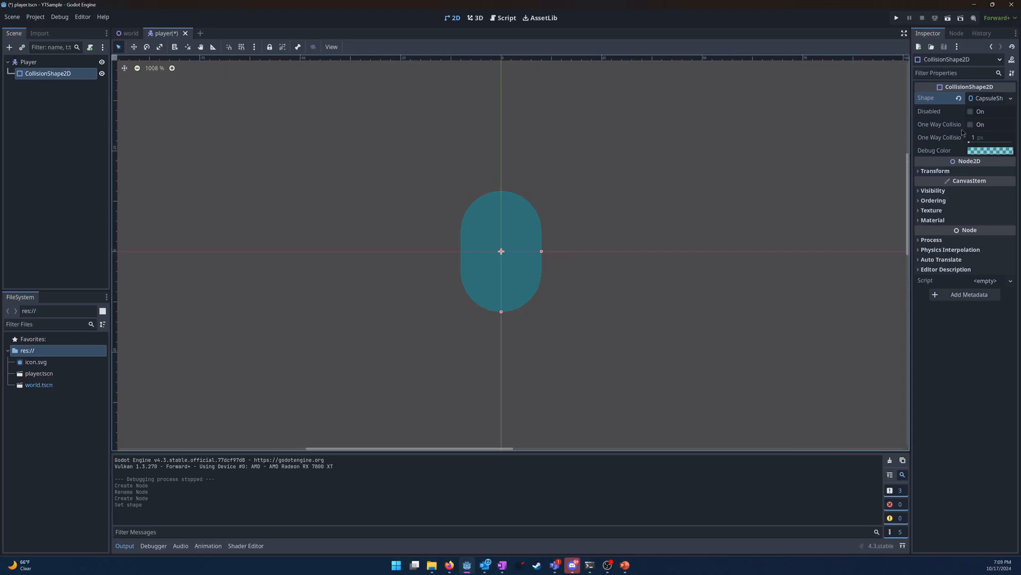
left_click(1011, 98)
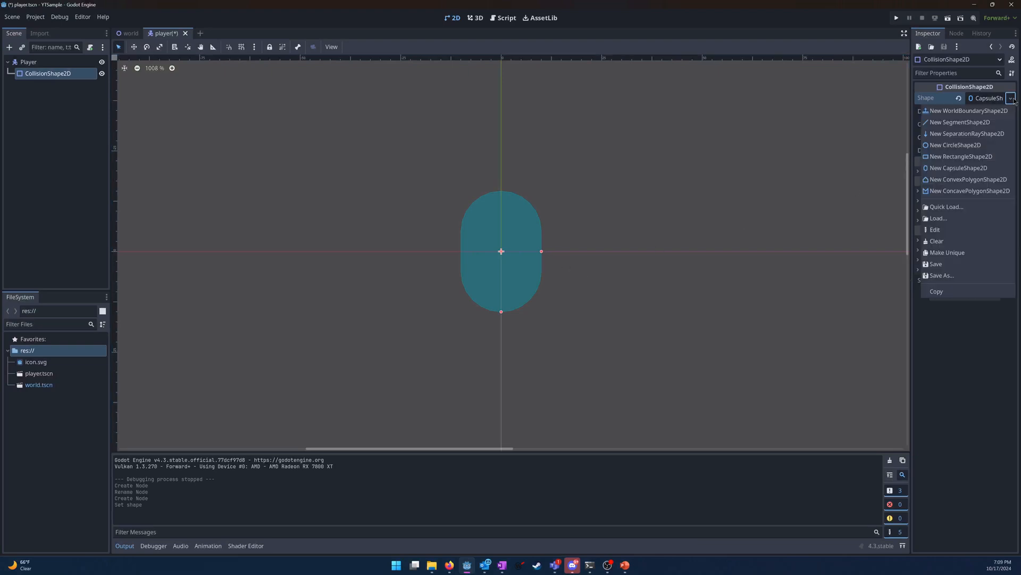
left_click(1011, 98)
left_click(985, 99)
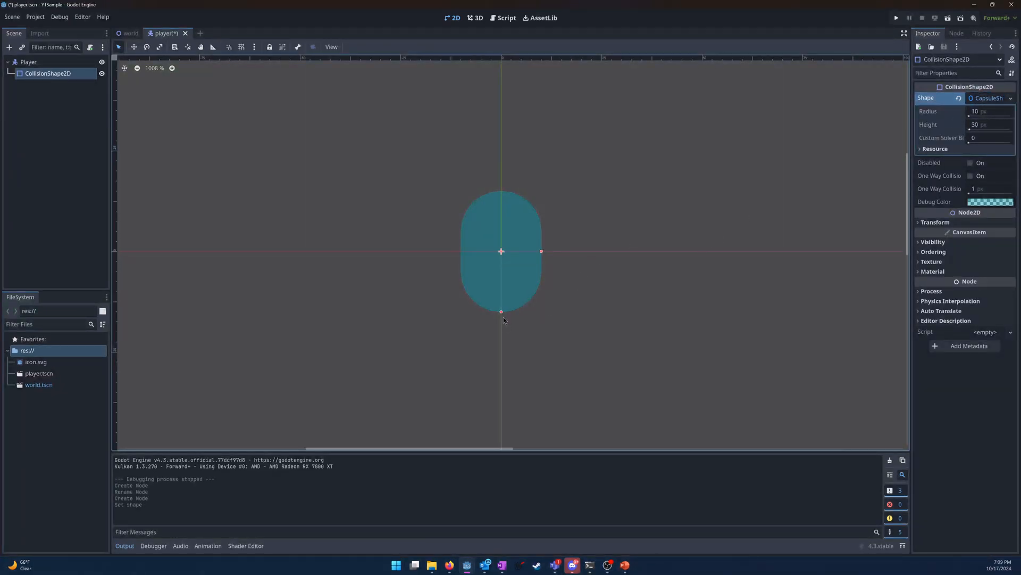
left_click_drag(501, 313, 501, 392)
left_click_drag(542, 252, 574, 252)
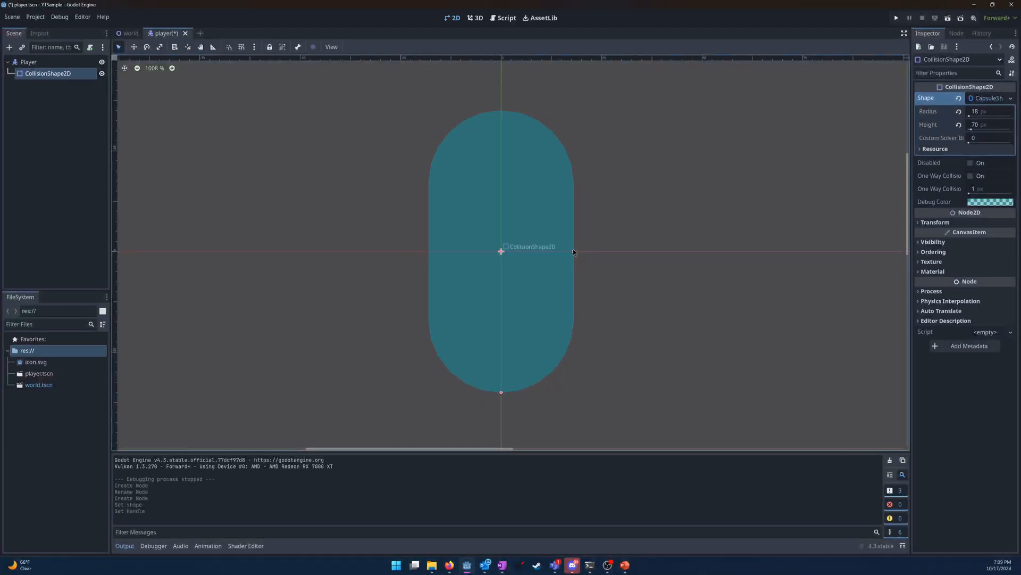
scroll(384, 288, "down", 3)
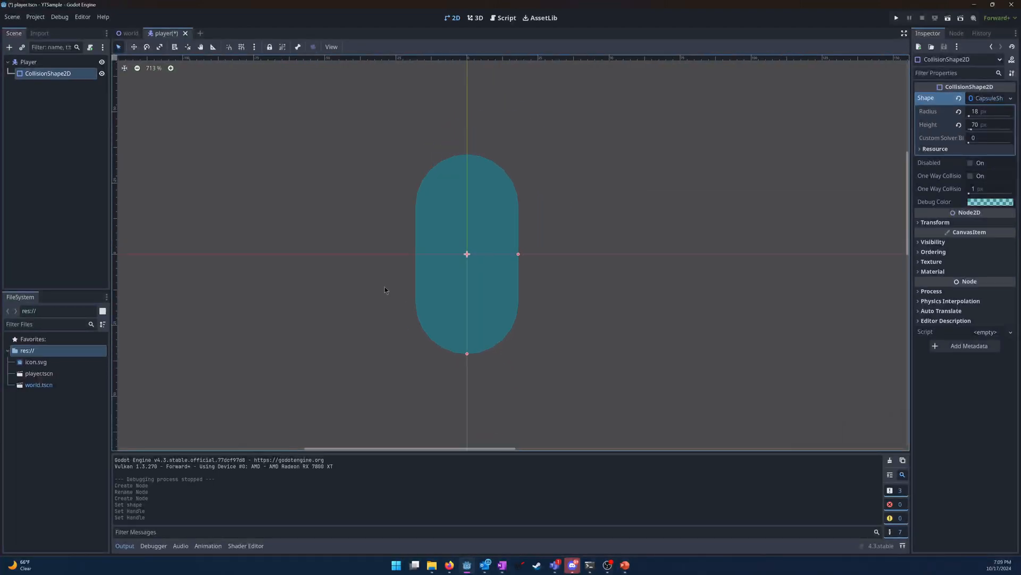
scroll(677, 308, "down", 2)
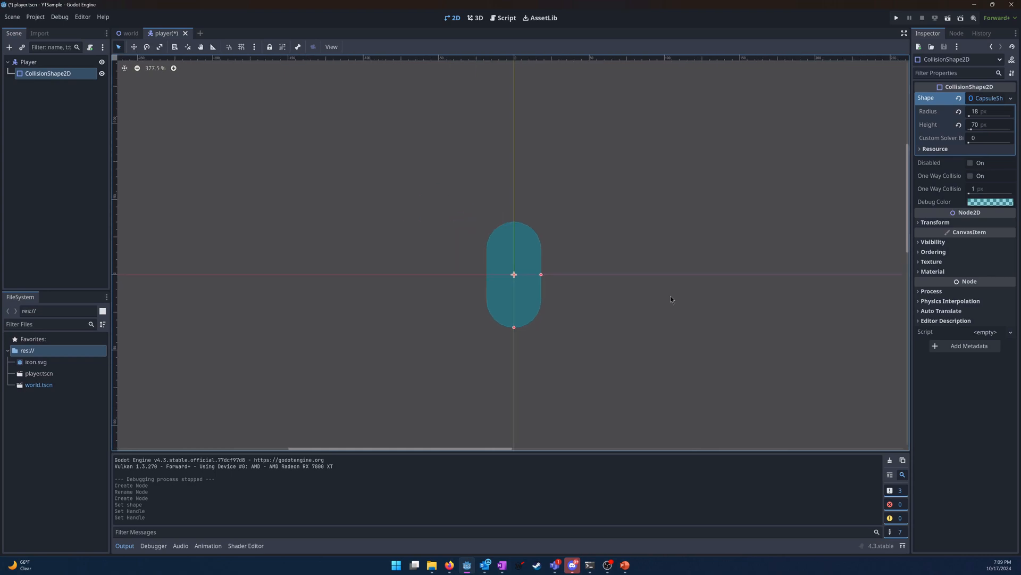
- Set the capsule collision shape's radius to exactly 20 px
left_click(990, 111)
type("20")
key("Return")
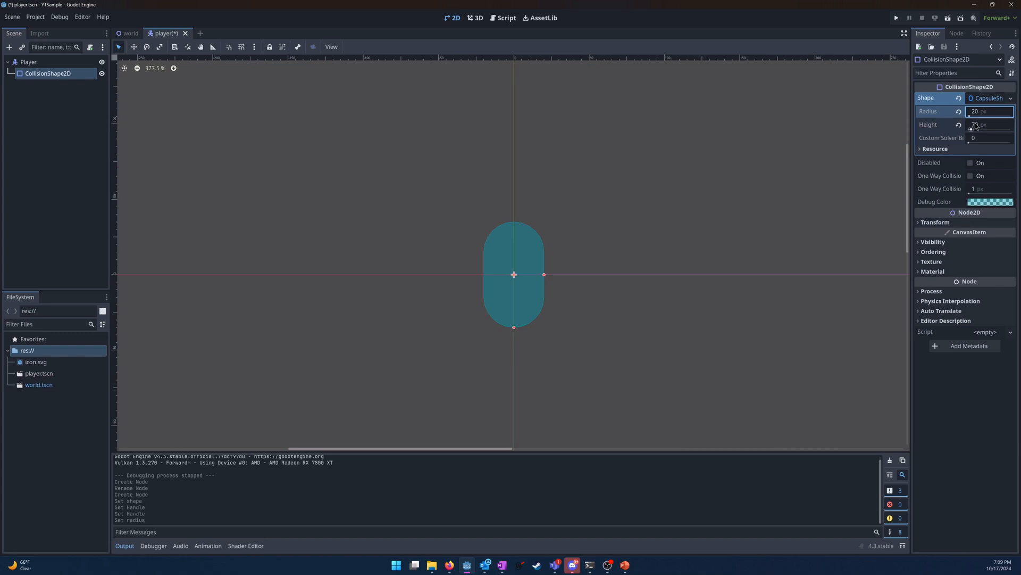
left_click(989, 97)
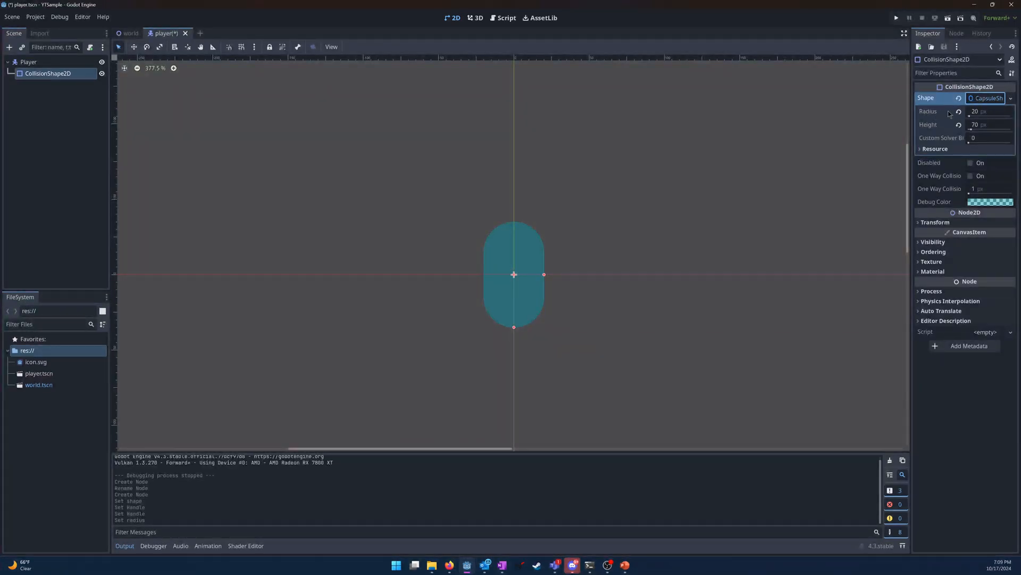
- Clear the CollisionShape2D's shape and assign a new CapsuleShape2D in its place
left_click(960, 99)
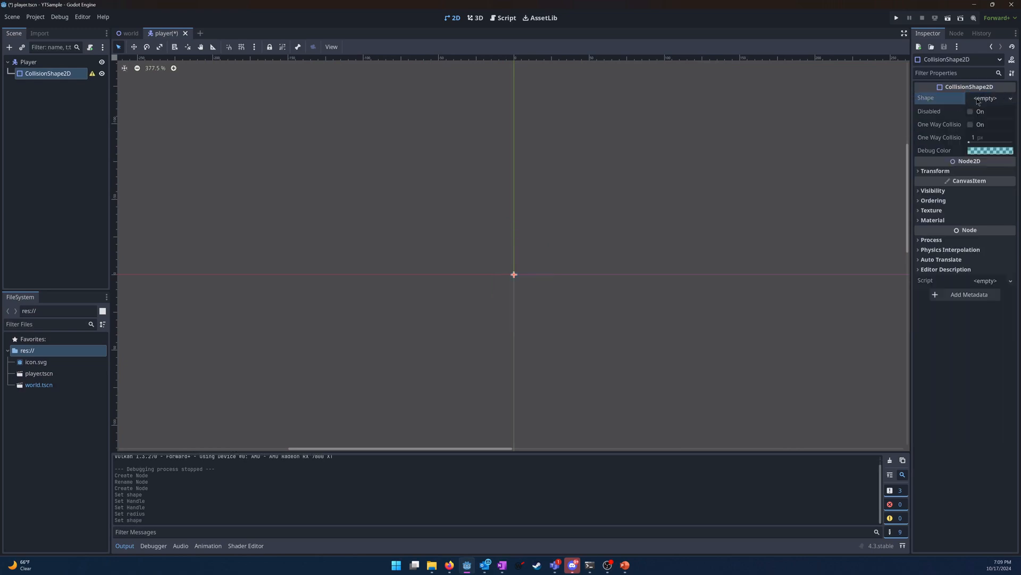
left_click(1011, 99)
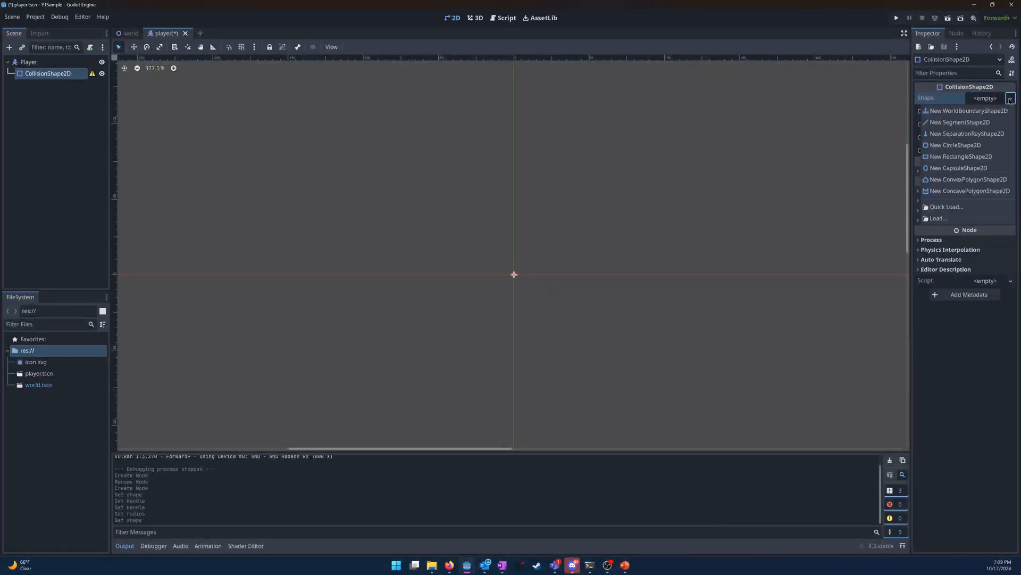
left_click(980, 169)
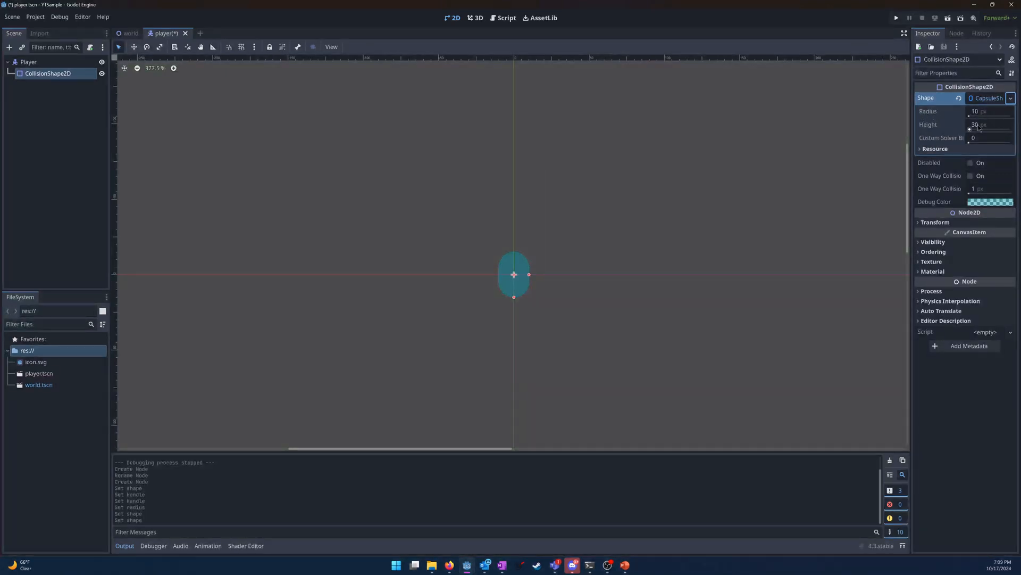
- Set the new capsule's radius to 20 px and height to 70 px, and reset both properties to their defaults
left_click(977, 111)
type("20")
key("Return")
key("Tab")
type("70")
key("Return")
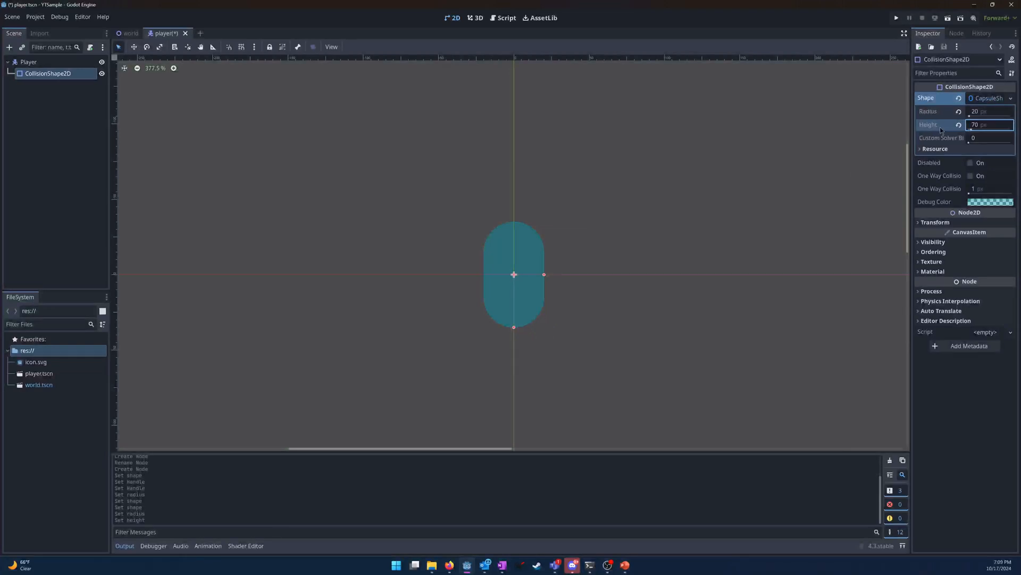
left_click(959, 125)
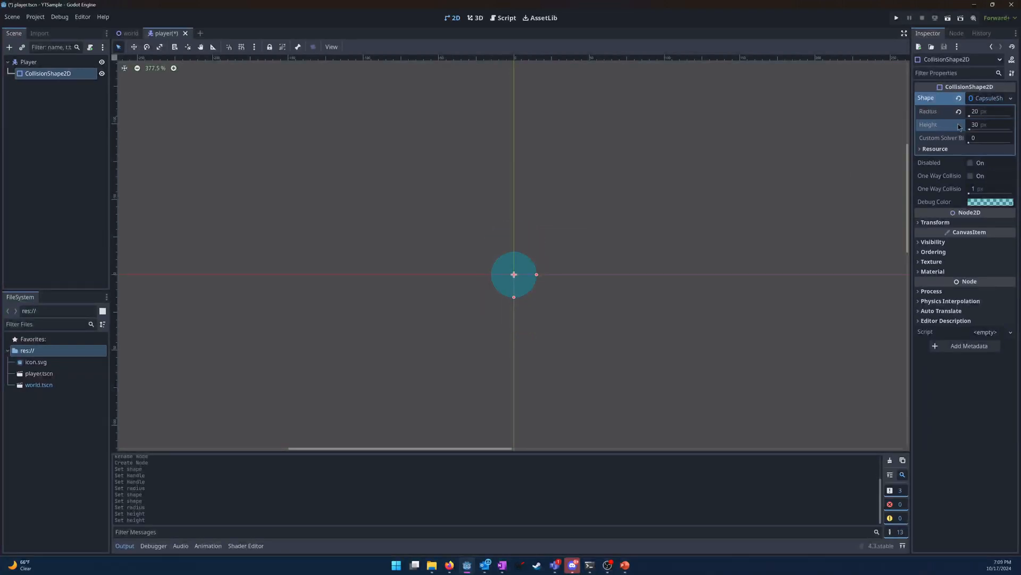
left_click(959, 111)
- Set the capsule collision shape's radius to 20 px and its height to 70 px
left_click(989, 111)
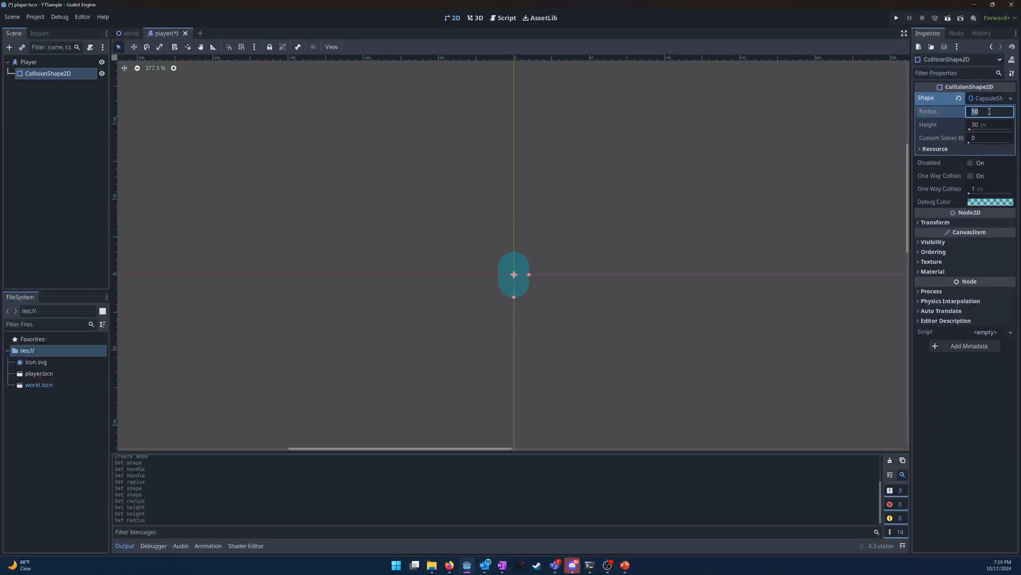
type("20")
key("Tab")
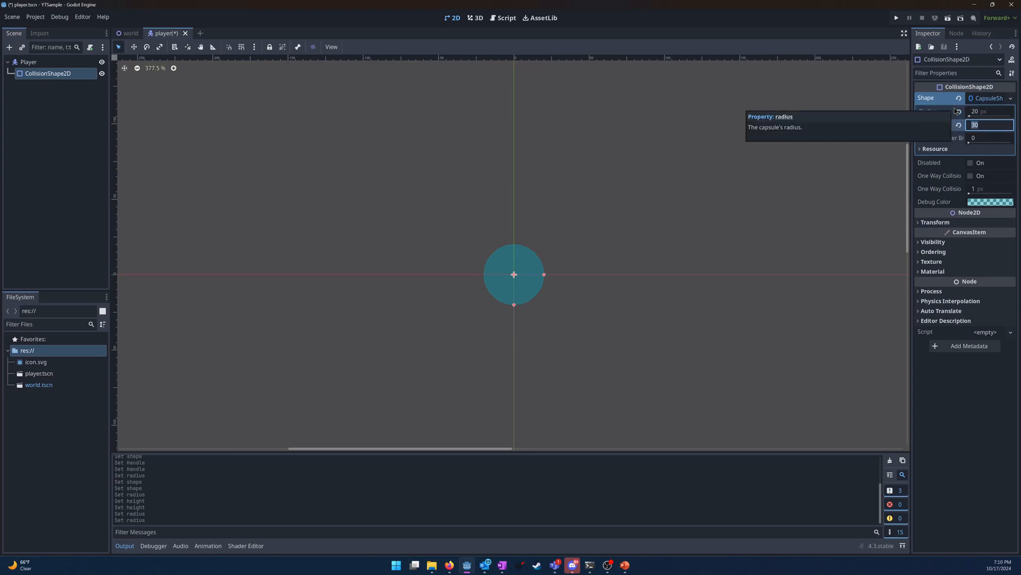
type("70")
key("Return")
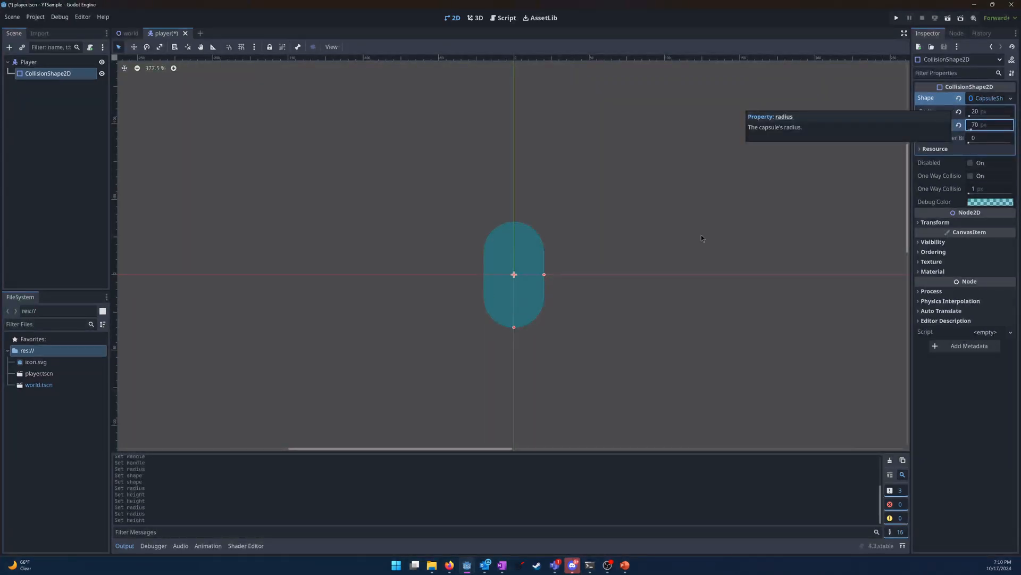
- Try widening the capsule on the canvas, undo that change, and save the player scene
mouse_move(543, 274)
left_mouse_down()
mouse_move(570, 274)
mouse_move(548, 276)
mouse_move(560, 275)
left_mouse_up()
key("ctrl+z")
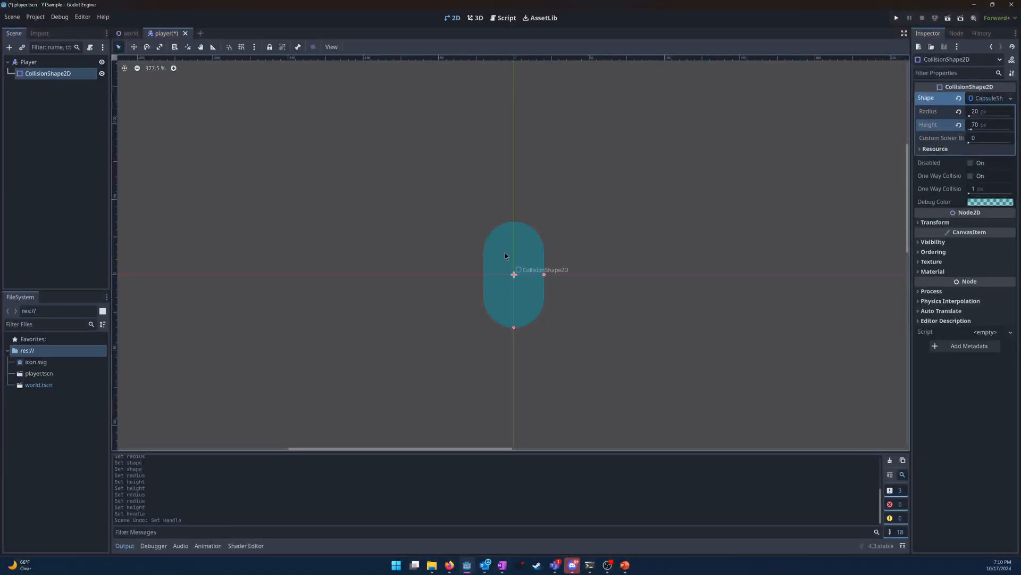
key("ctrl+s")
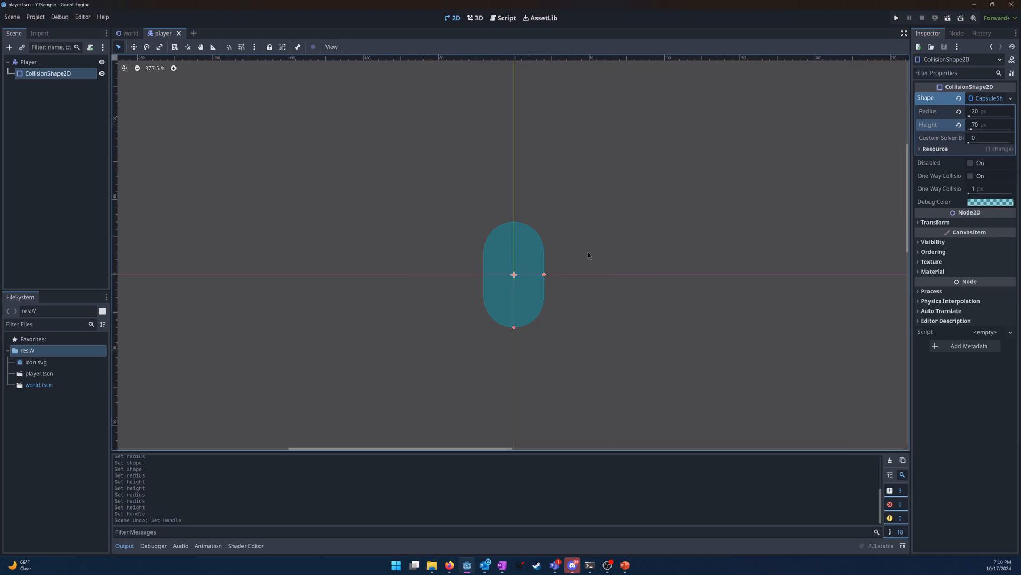
left_click(67, 17)
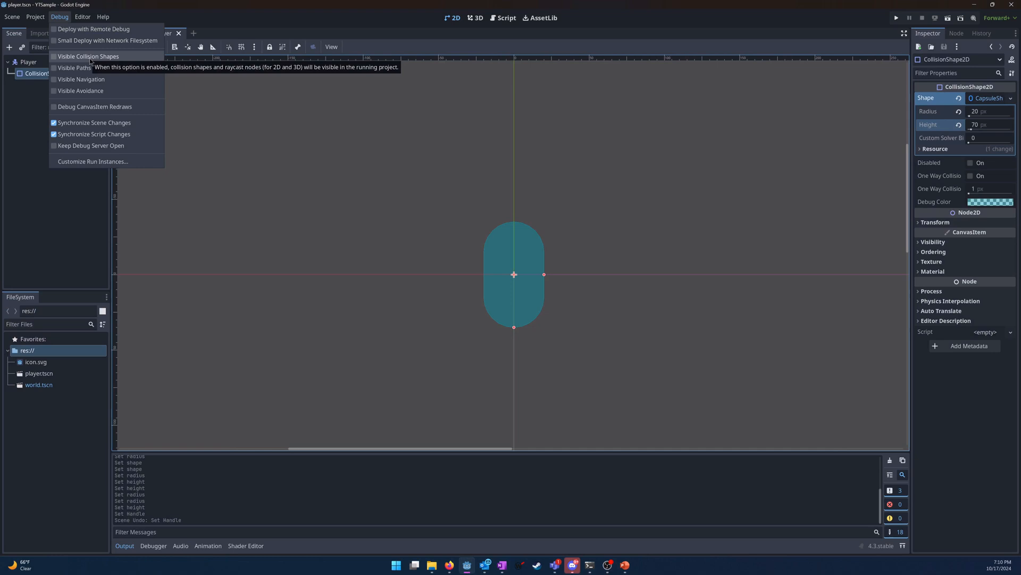
left_click(234, 115)
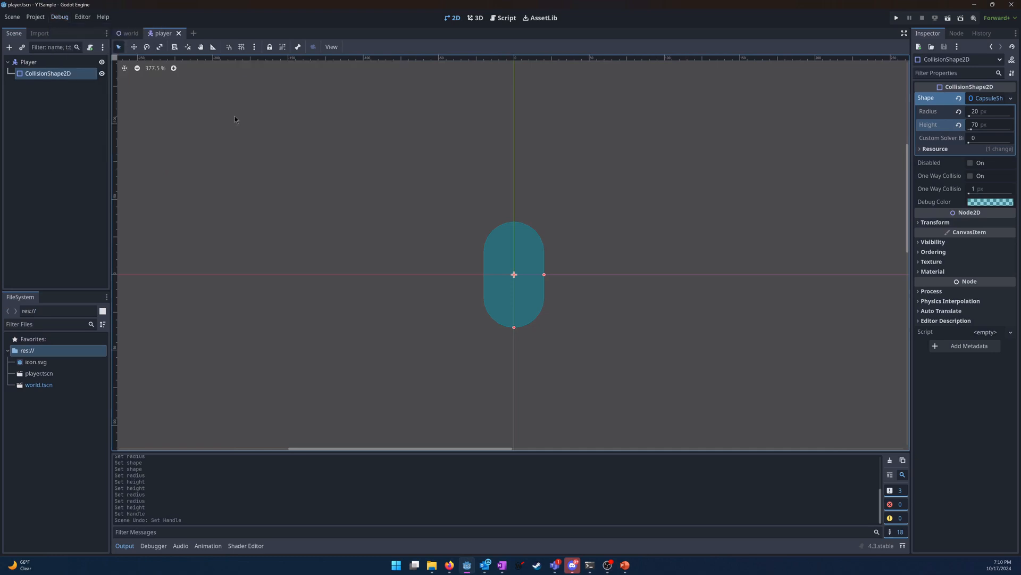
- Add a MeshInstance2D as a child node of Player
left_click(31, 62)
right_click(33, 62)
left_click(65, 67)
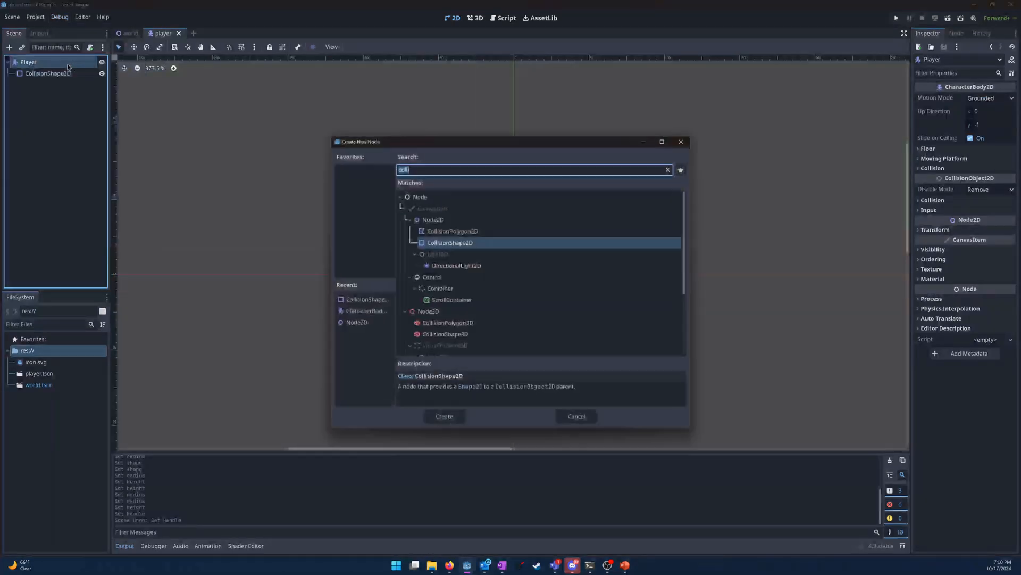
type("mesh")
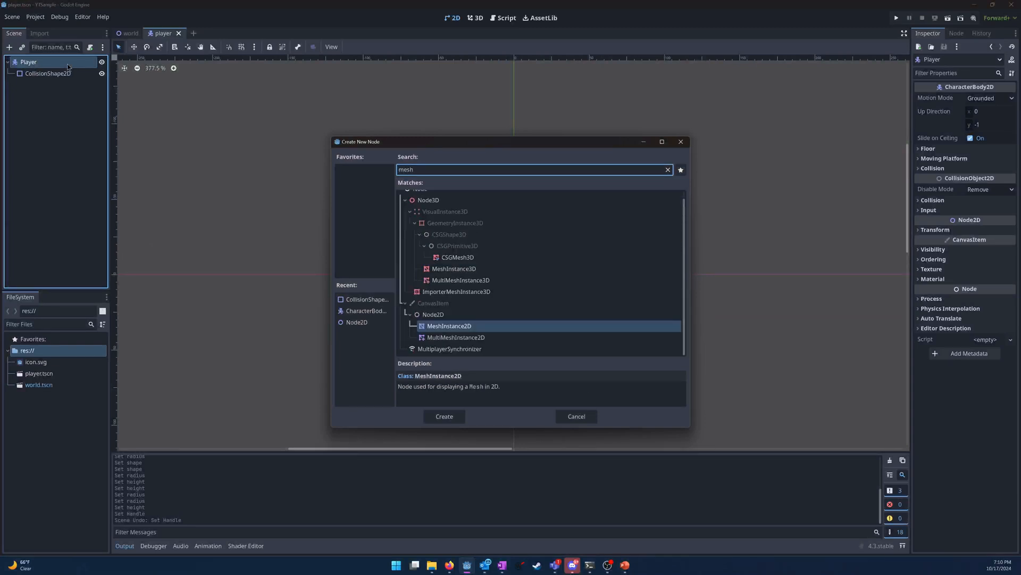
key("Return")
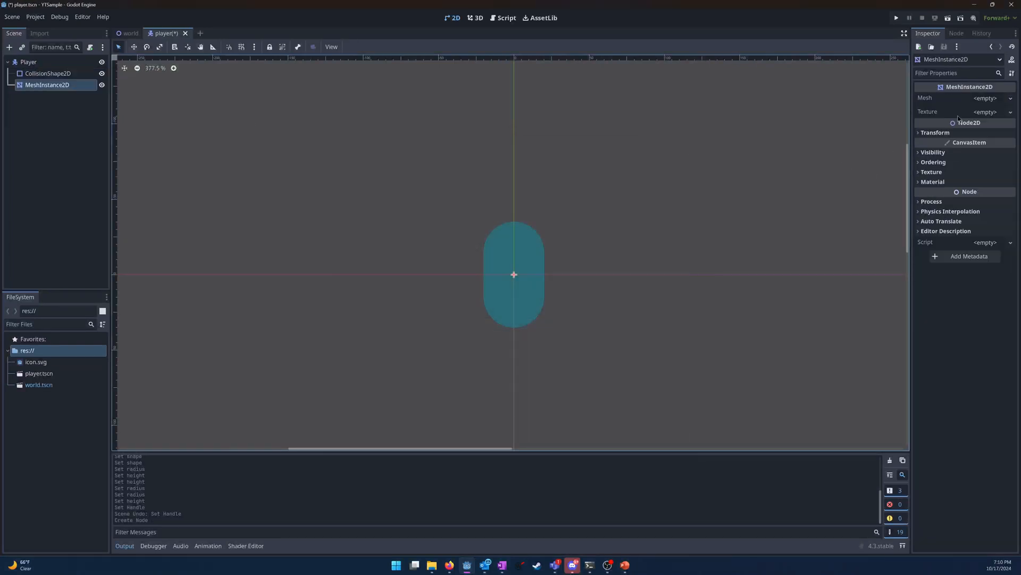
- Assign a new CapsuleMesh to the MeshInstance2D and expand the mesh's properties
left_click(997, 99)
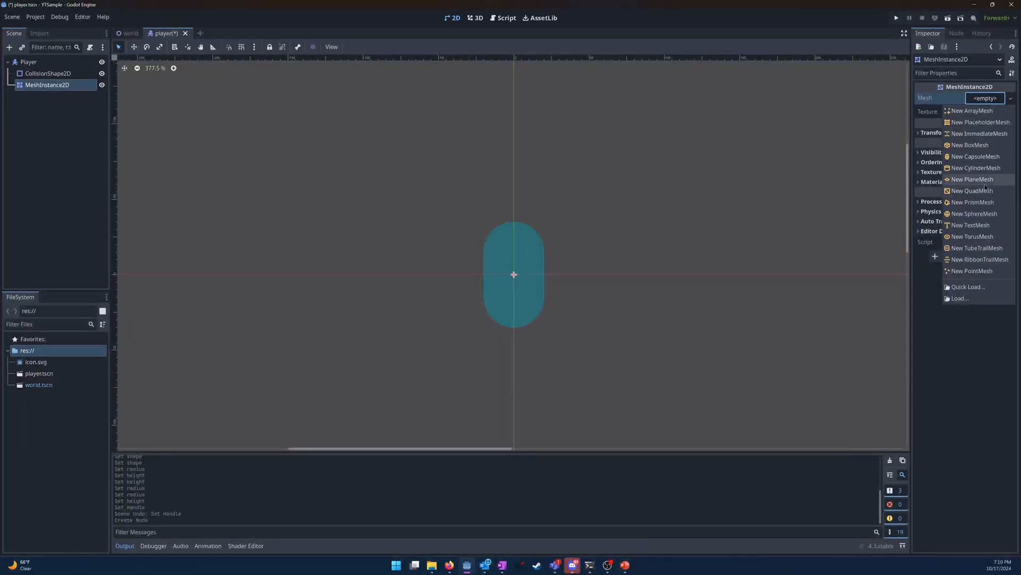
left_click(985, 158)
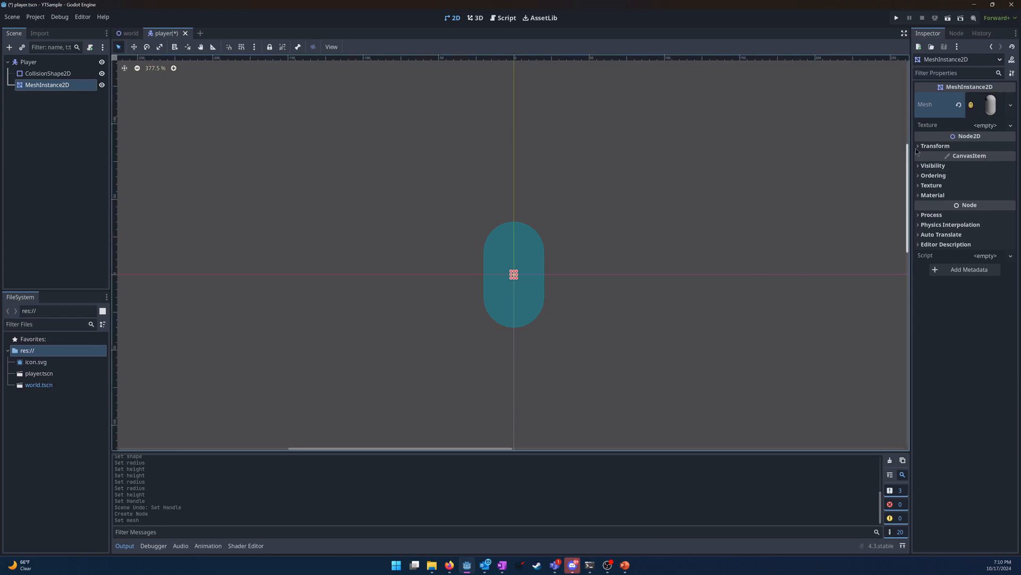
left_click(995, 107)
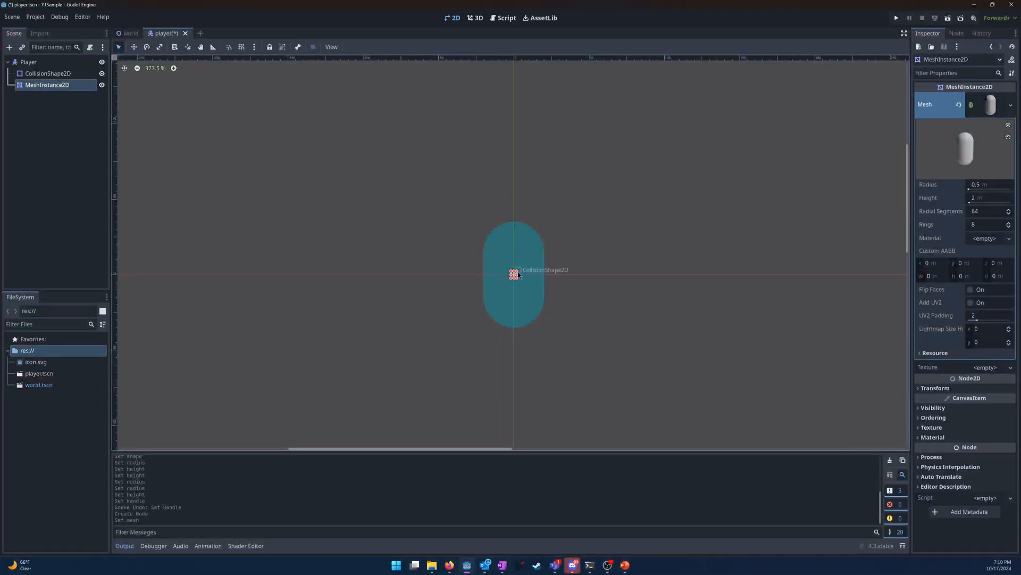
- Scale the MeshInstance2D on the canvas to about (40, 35) so the white capsule covers the collision shape
scroll(518, 274, "up", 3)
left_click_drag(519, 272, 533, 272)
key("ctrl+z")
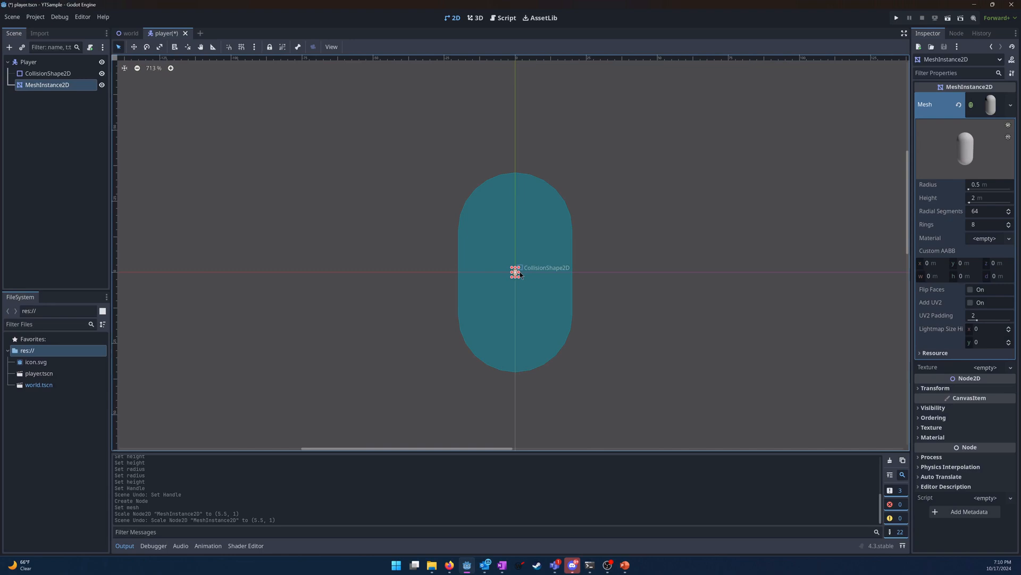
left_click_drag(515, 272, 515, 377)
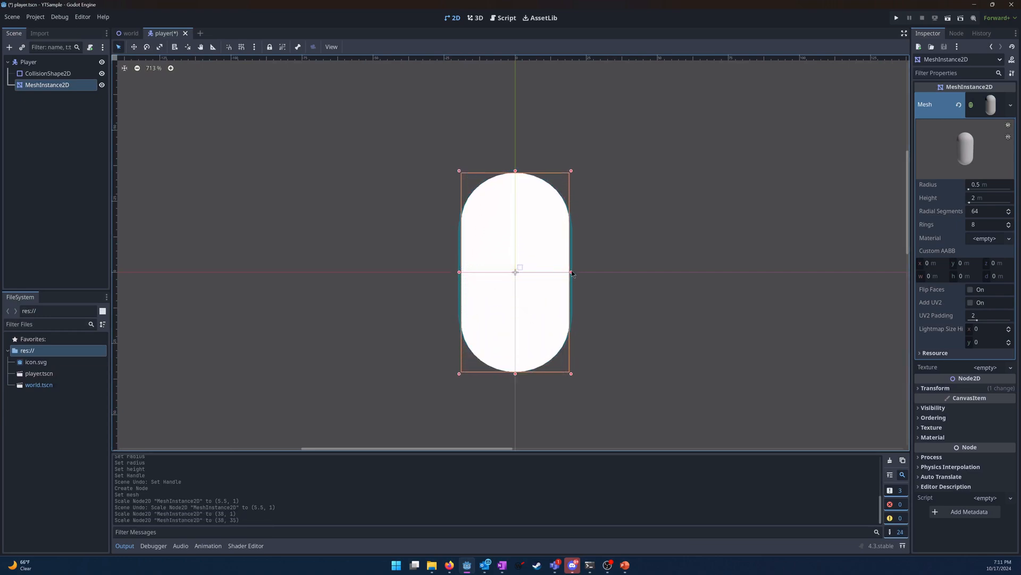
left_click_drag(572, 274, 574, 274)
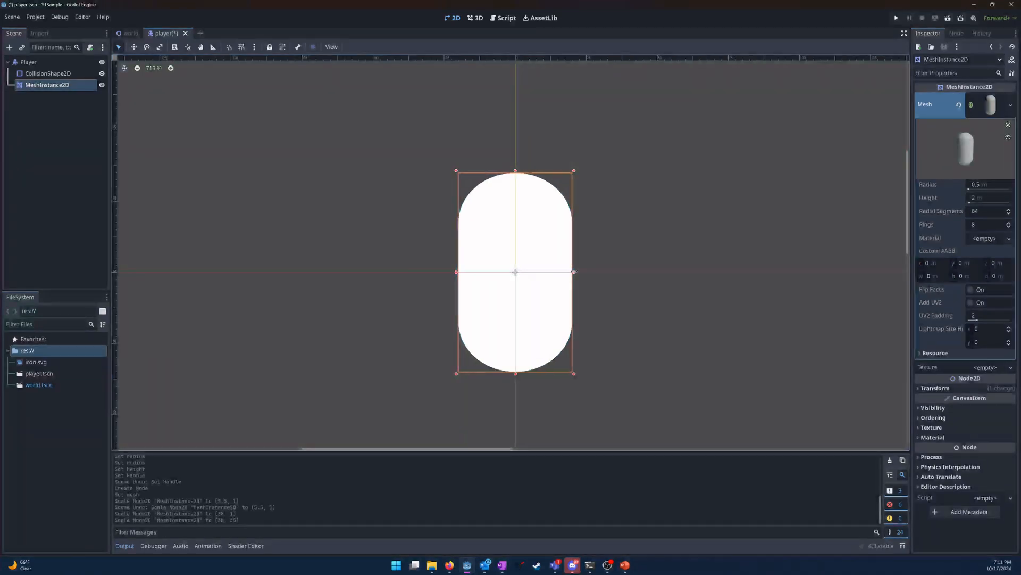
left_click(695, 218)
left_click(535, 234)
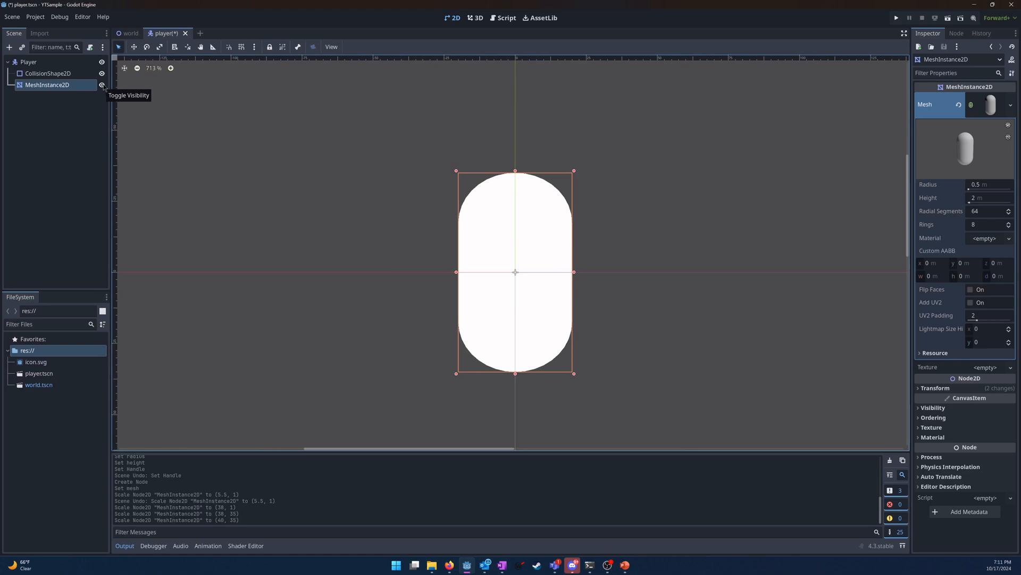
- Toggle the mesh's visibility to compare it with the collision shape, and move CollisionShape2D below MeshInstance2D in the scene tree
left_click(102, 85)
left_click(102, 86)
left_click(102, 85)
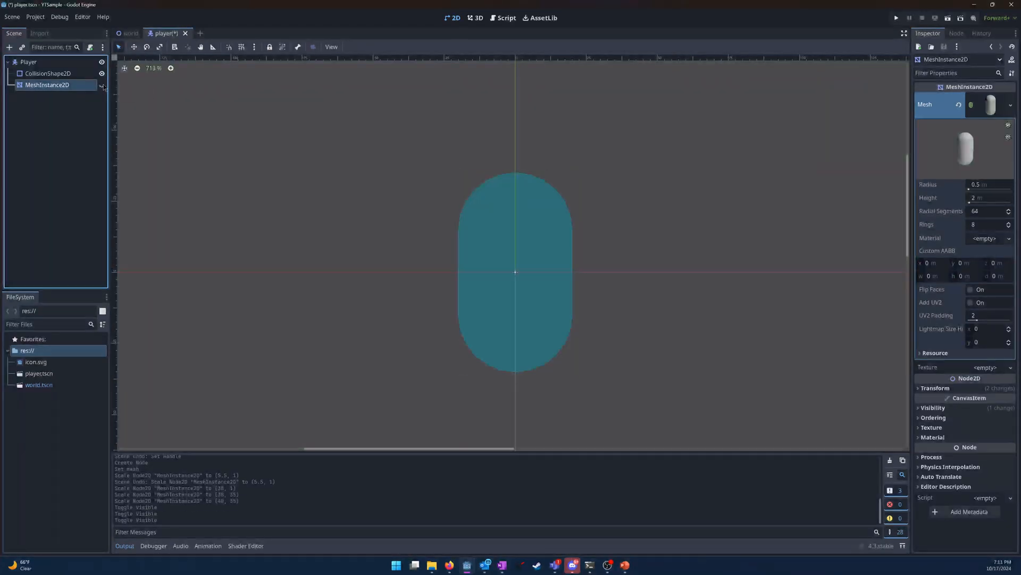
left_click(102, 85)
left_click_drag(40, 74, 36, 92)
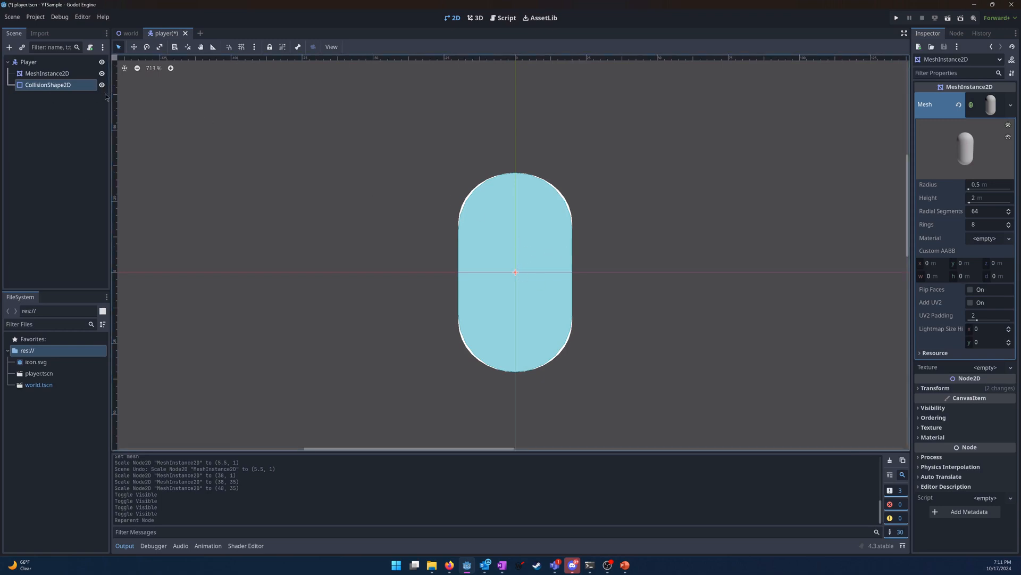
- Review the capsule mesh's properties and select the MeshInstance2D node
left_click(992, 107)
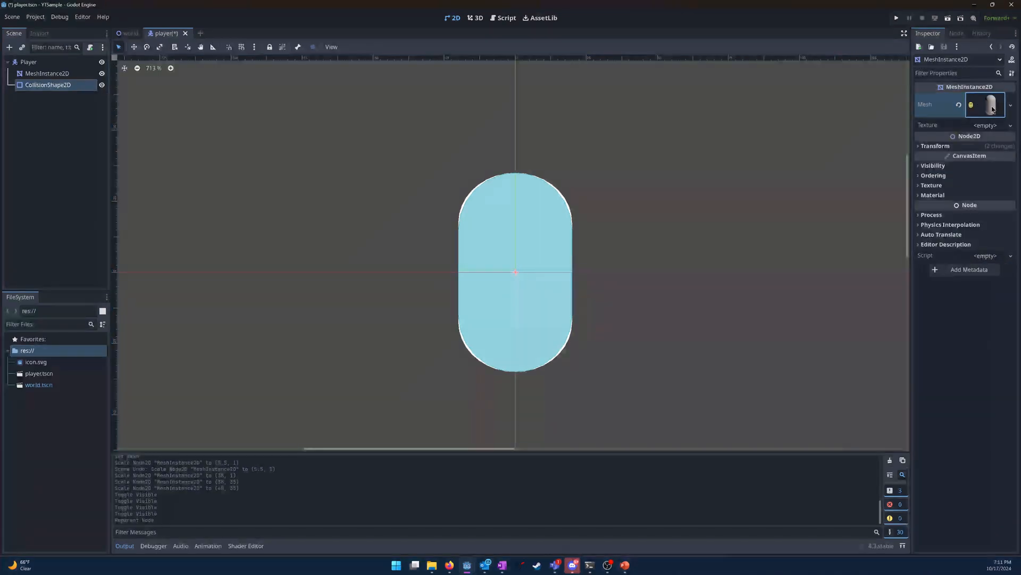
left_click(979, 111)
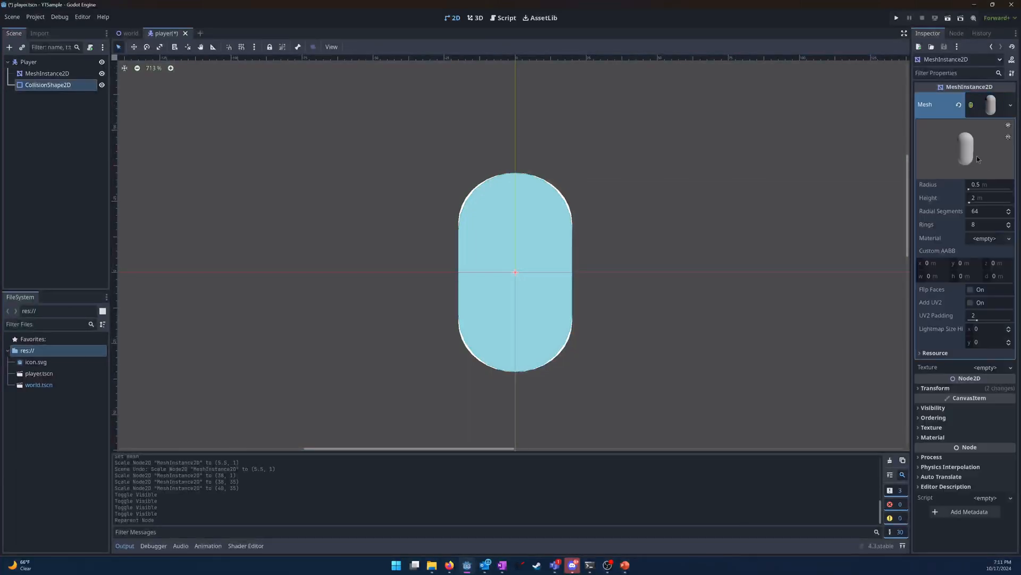
left_click(67, 73)
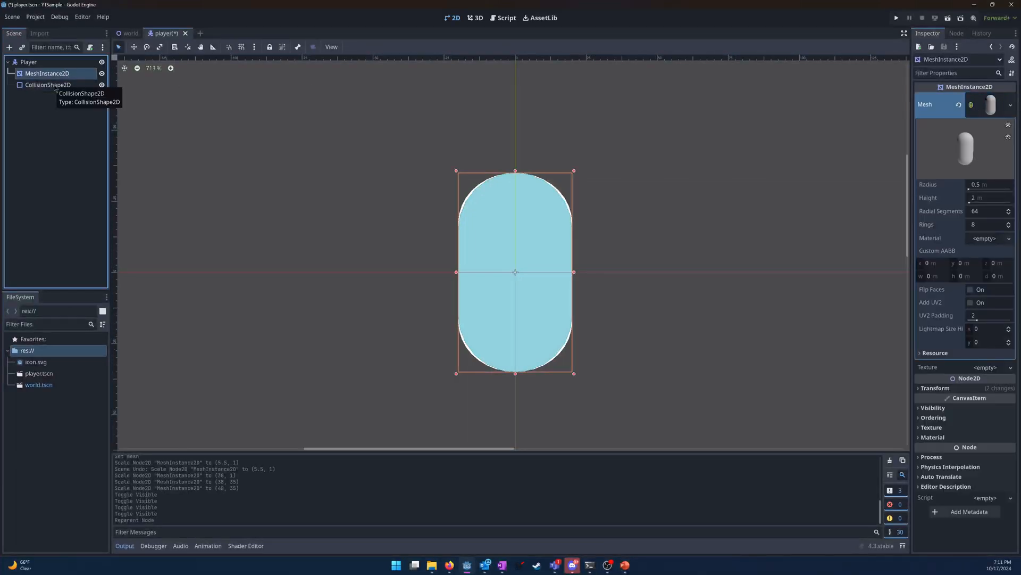
- Fine-tune the CollisionShape2D capsule at radius 20 px and height 70 px, and move MeshInstance2D below it in the scene tree
left_click(48, 84)
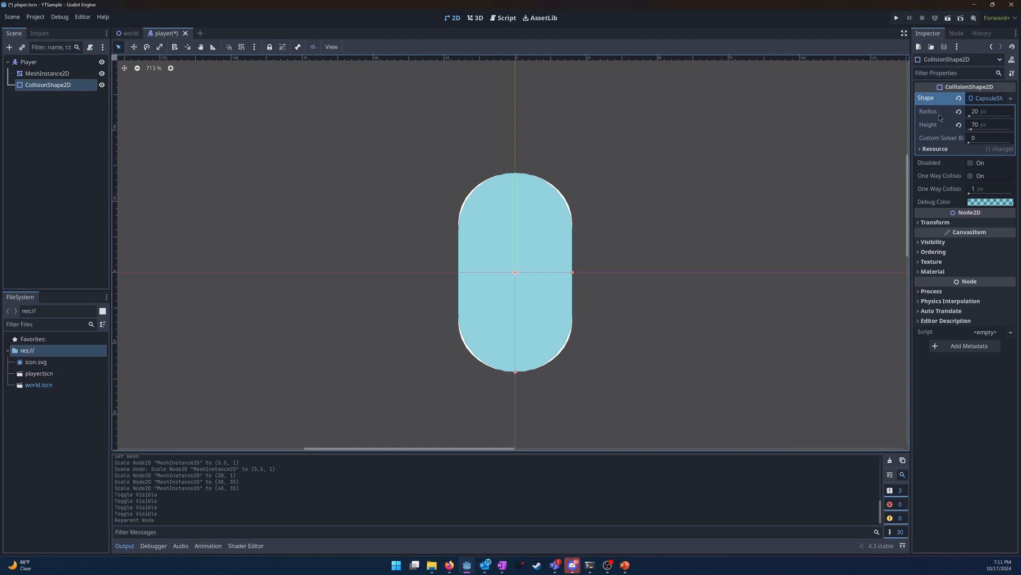
left_click_drag(572, 273, 573, 272)
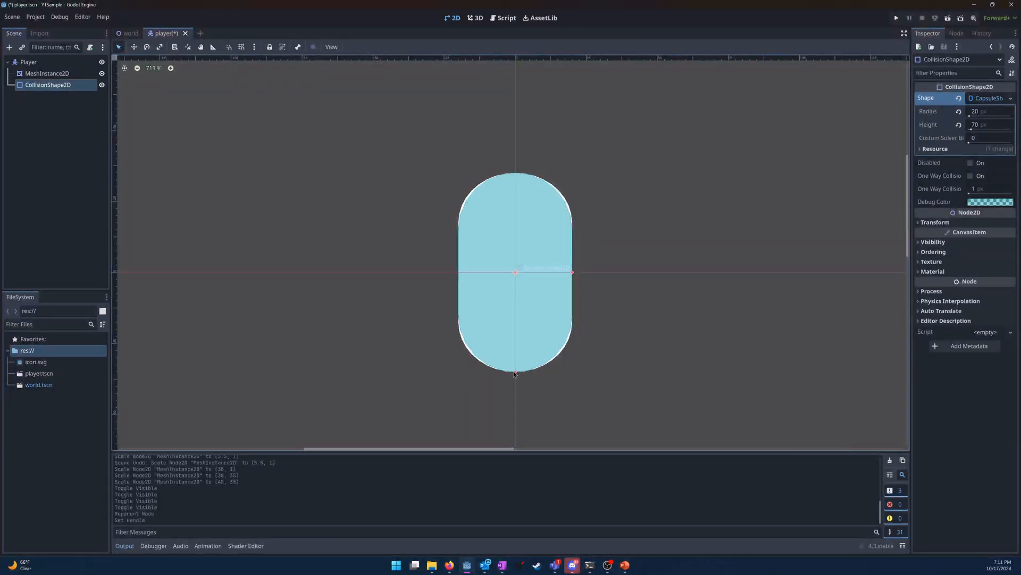
left_click(515, 372)
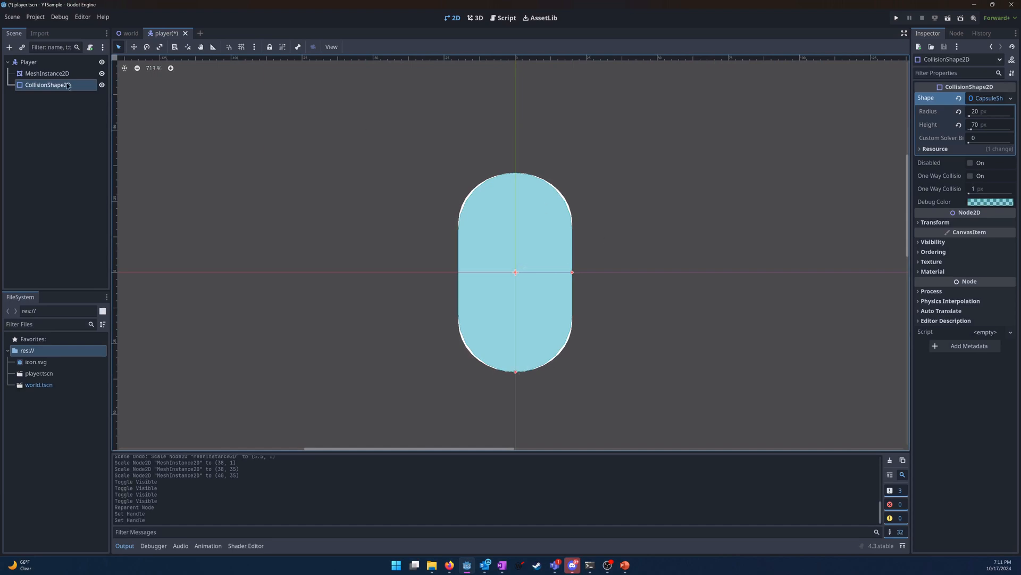
left_click_drag(43, 74, 41, 92)
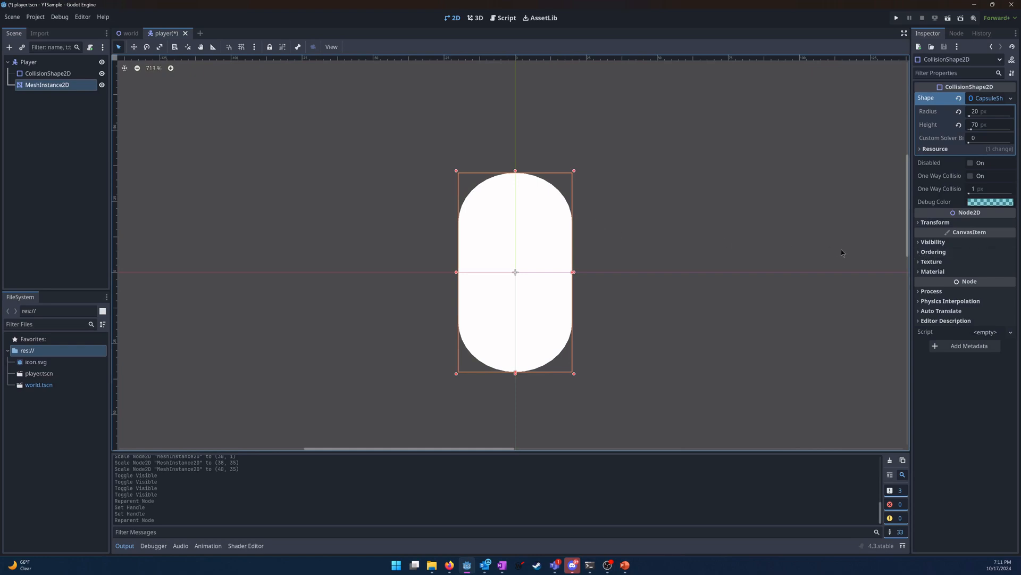
- Try to colour the capsule by setting CollisionShape2D's Self Modulate to dark green
left_click(939, 243)
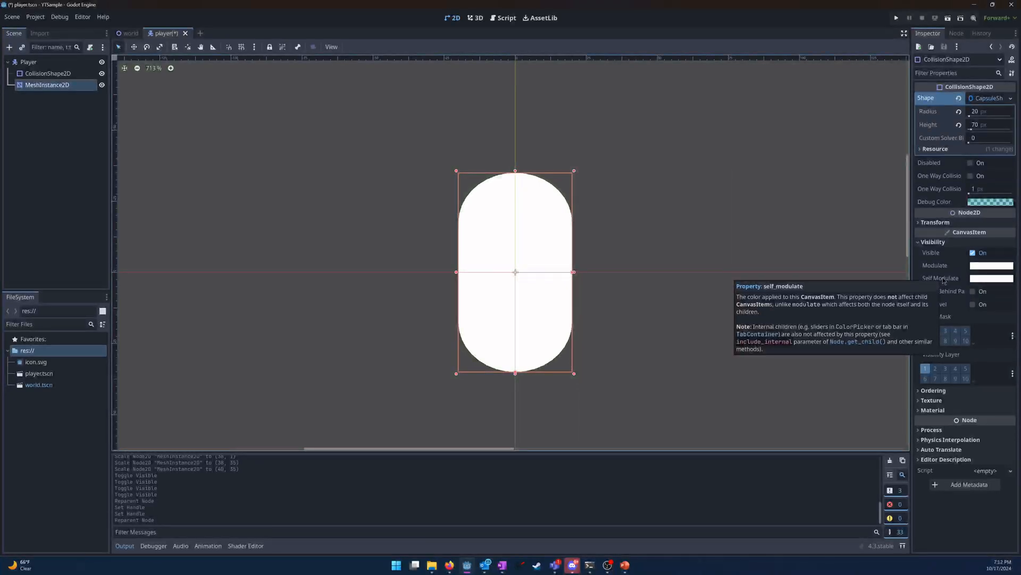
left_click(983, 280)
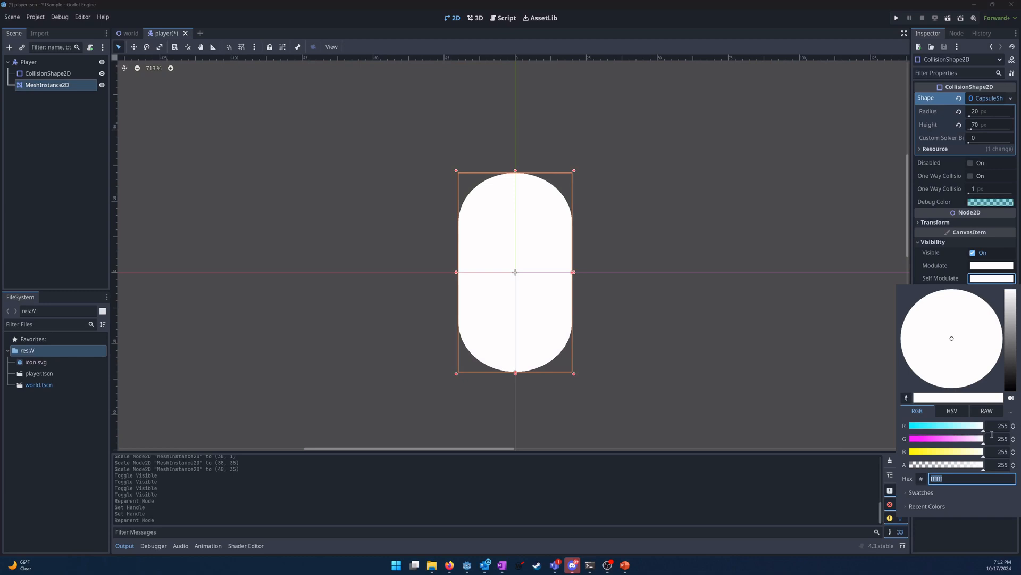
left_click(918, 434)
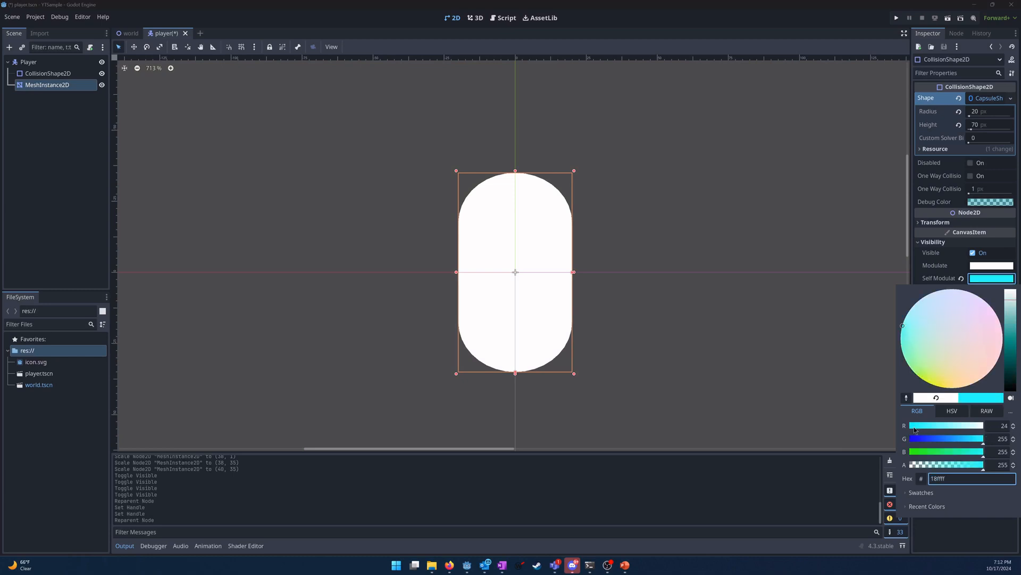
left_click_drag(932, 453, 917, 456)
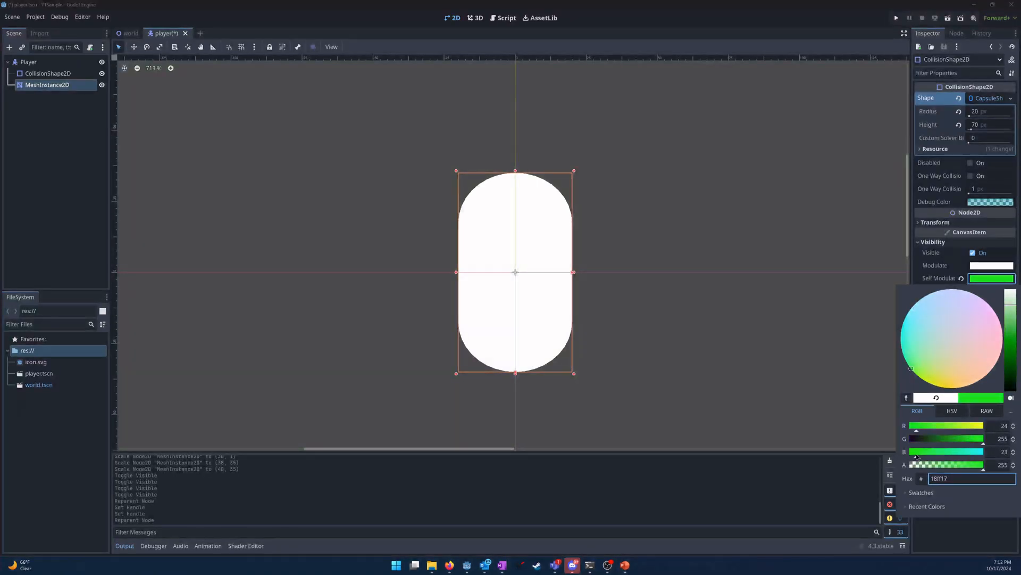
left_click(972, 444)
left_click(1013, 347)
left_click(844, 345)
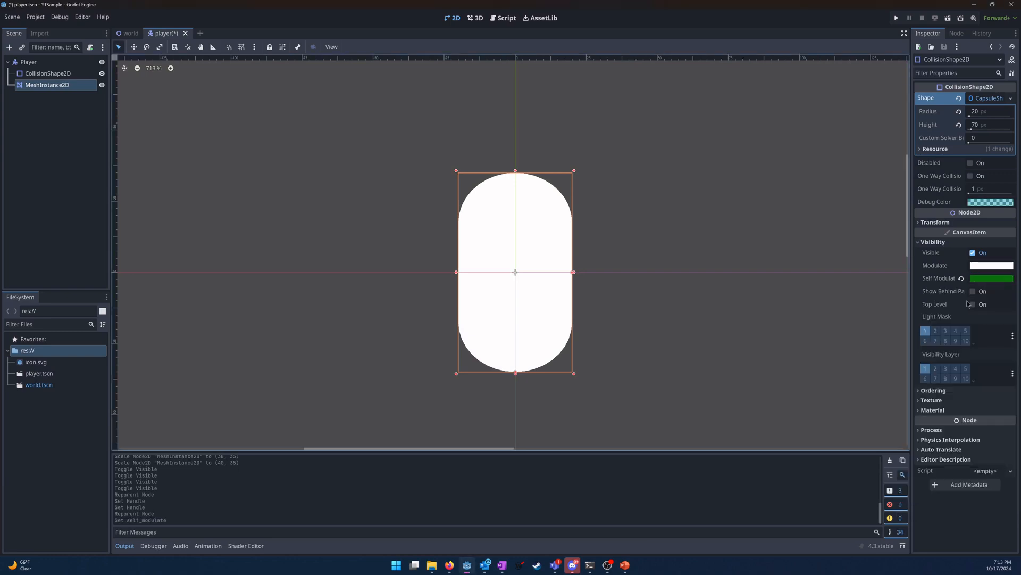
- Reset CollisionShape2D's Self Modulate to its default and set its Modulate colour to dark green
left_click(961, 278)
left_click(983, 269)
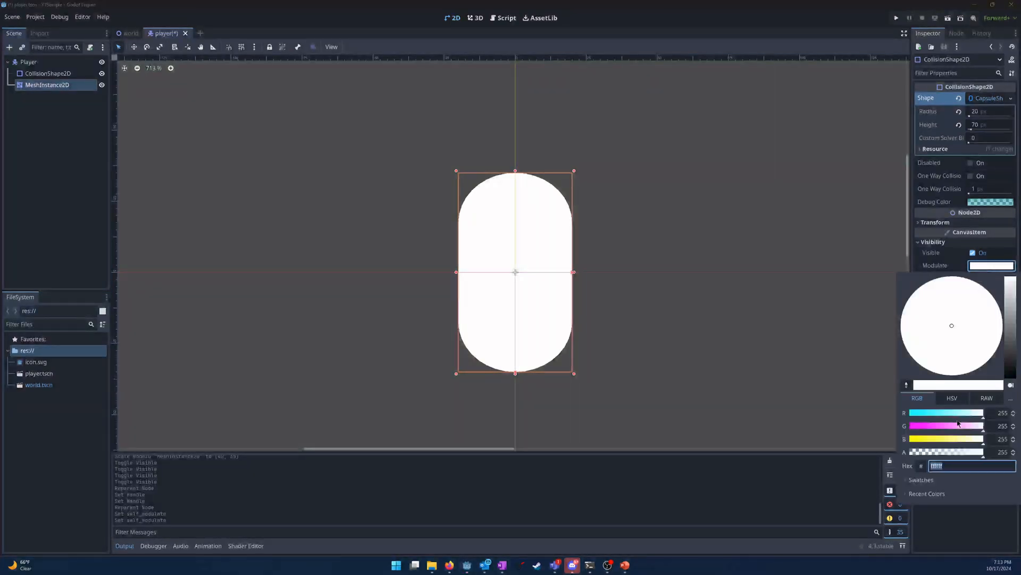
type("2cff2c")
left_click_drag(982, 427, 973, 427)
left_click_drag(1007, 324, 1013, 346)
left_click(765, 368)
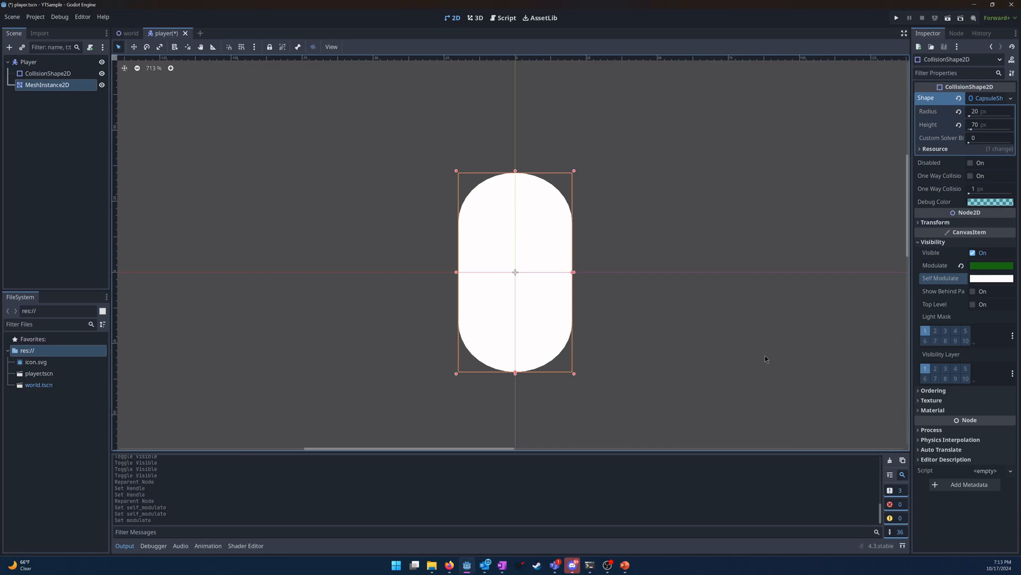
- Toggle MeshInstance2D's visibility to compare the mesh with the tinted collision shape, and undo the last toggle
left_click(101, 85)
left_click(102, 86)
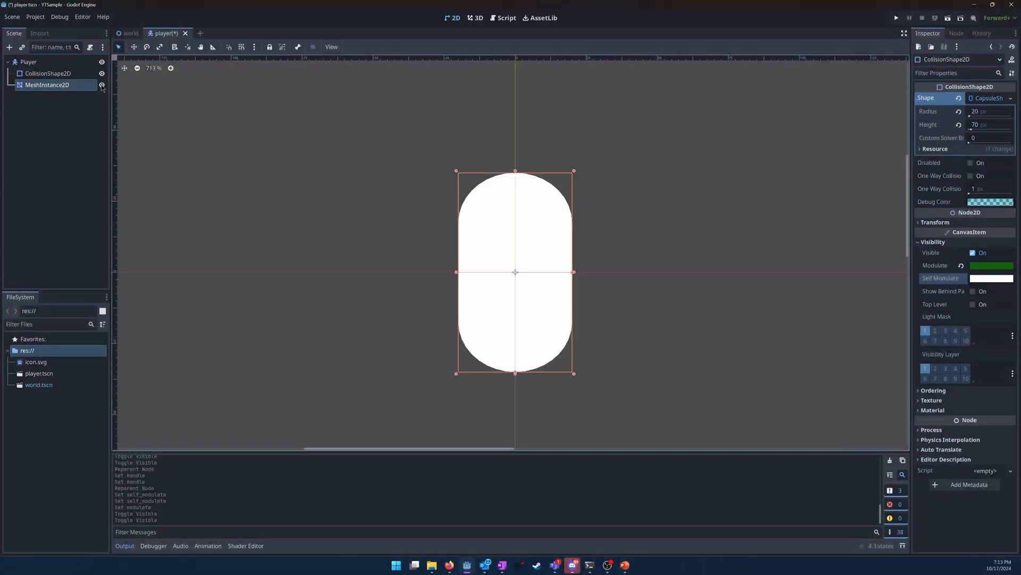
left_click(102, 85)
left_click(101, 85)
left_click(101, 85)
left_click(71, 86)
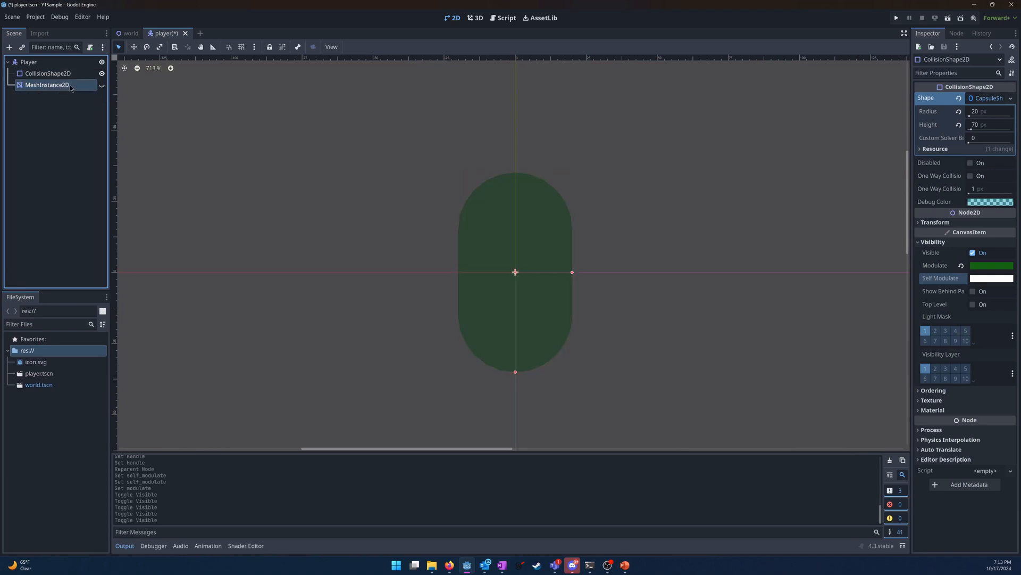
left_click(669, 142)
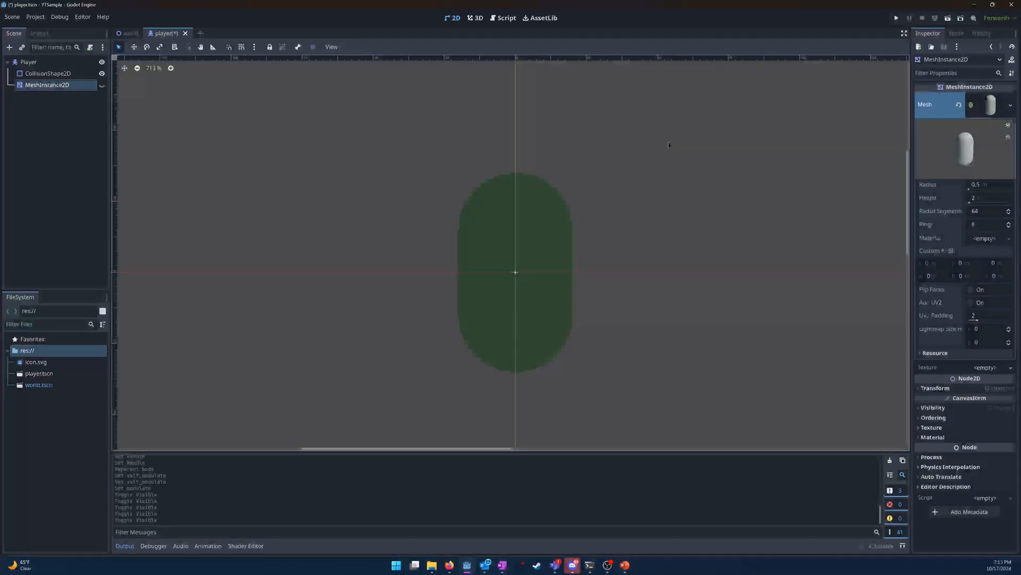
key("ctrl+z")
- Set MeshInstance2D's Self Modulate to green 008408 and save the player scene
left_click(47, 85)
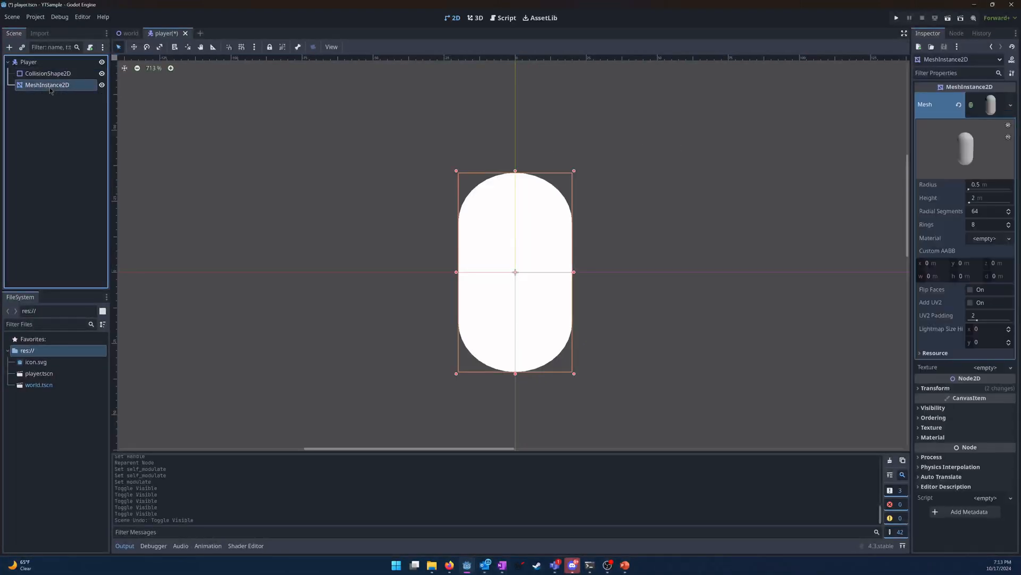
left_click(991, 102)
left_click(991, 102)
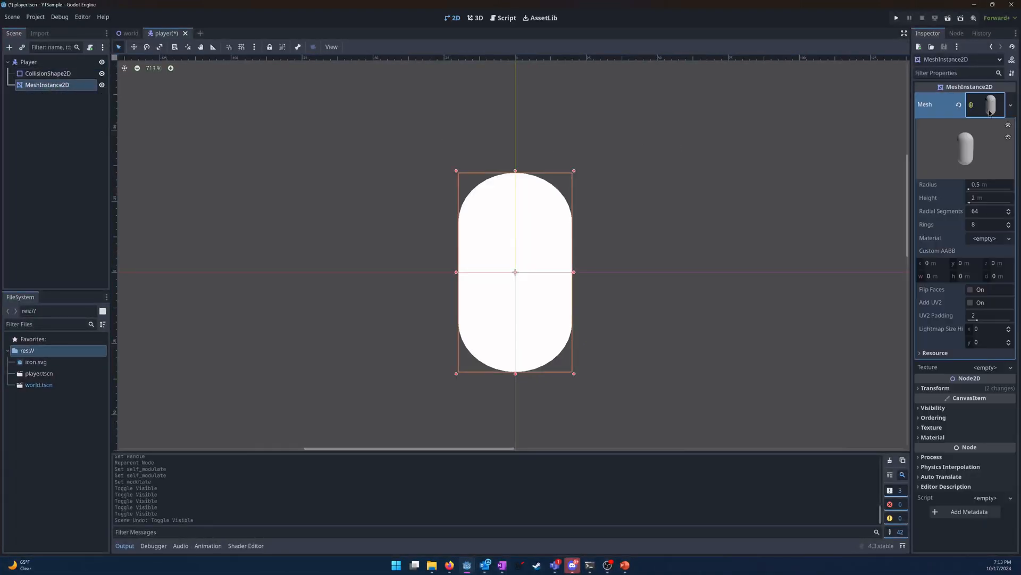
left_click(958, 408)
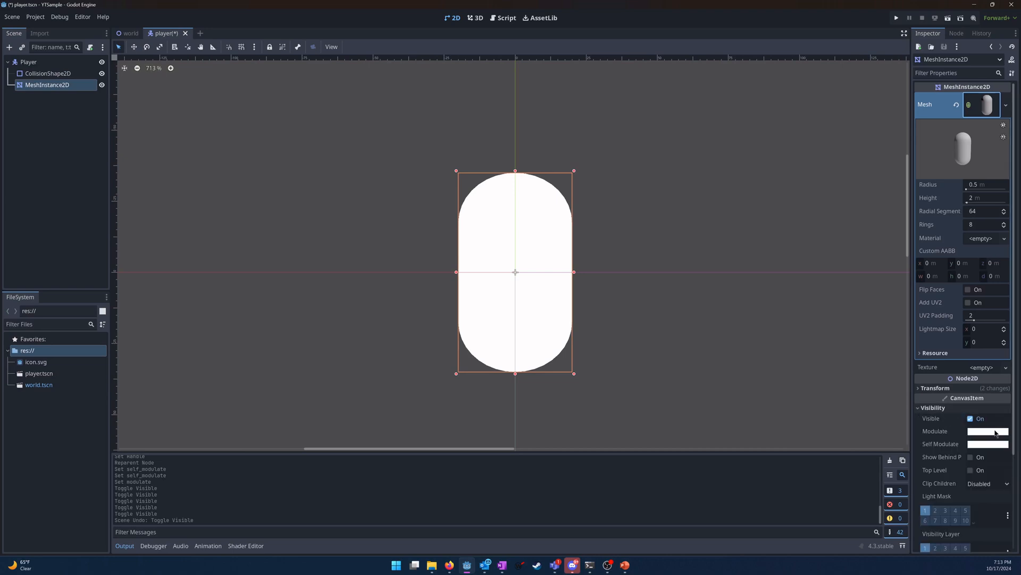
left_click(984, 444)
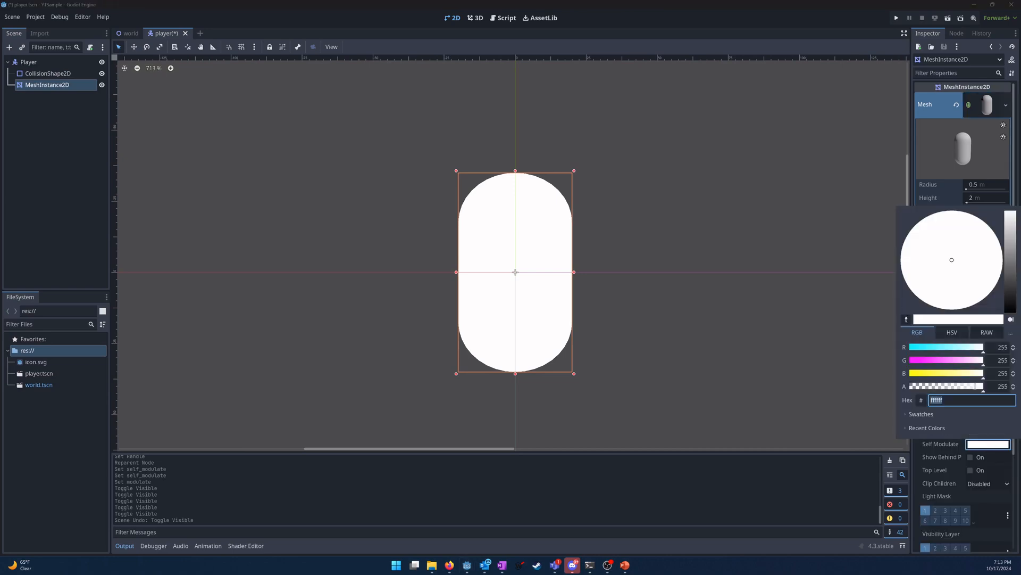
left_click_drag(983, 347, 924, 380)
left_click_drag(1008, 260, 1009, 269)
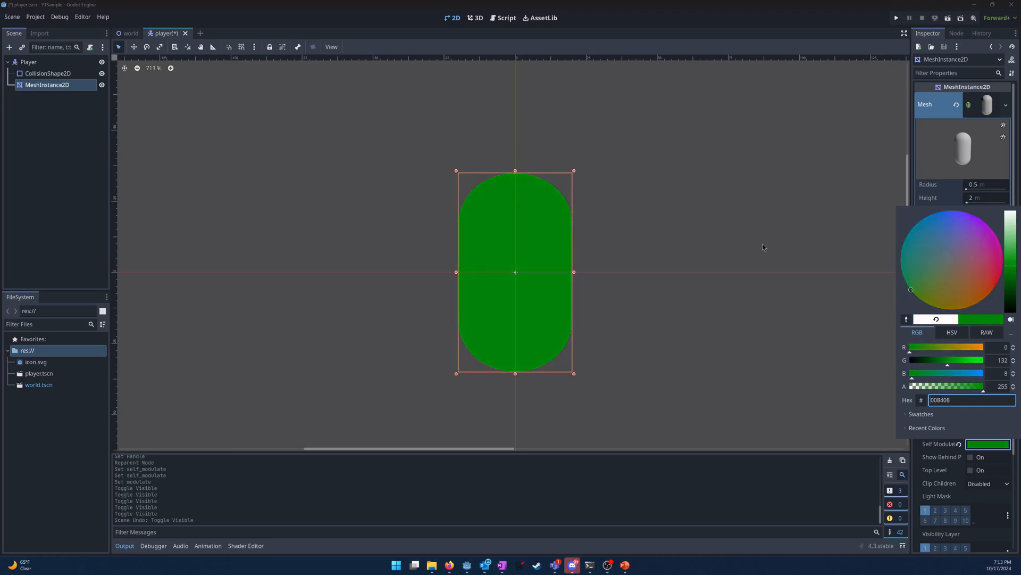
left_click(780, 250)
scroll(576, 215, "down", 8)
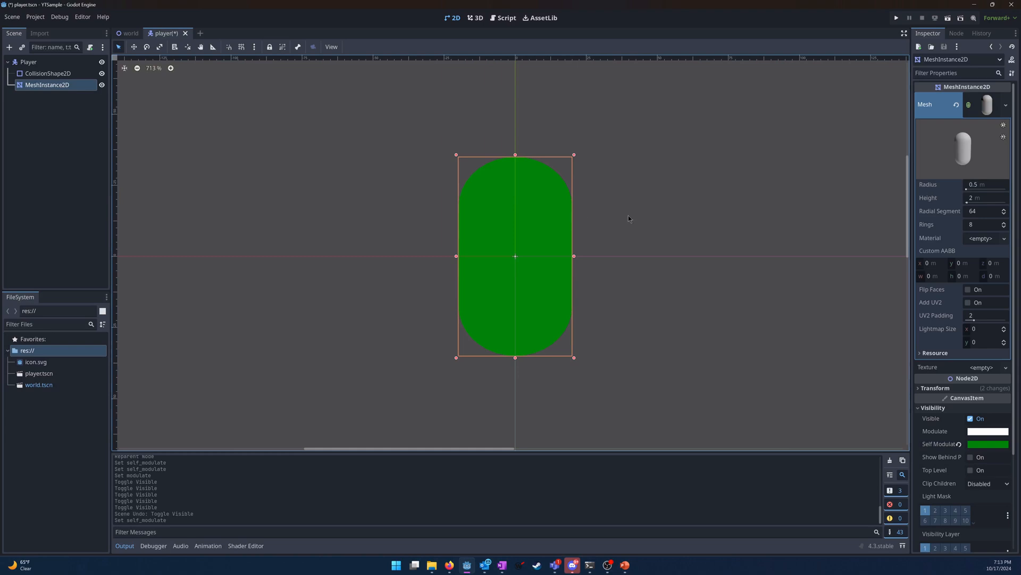
scroll(302, 208, "down", 1)
key("ctrl+s")
left_click(625, 193)
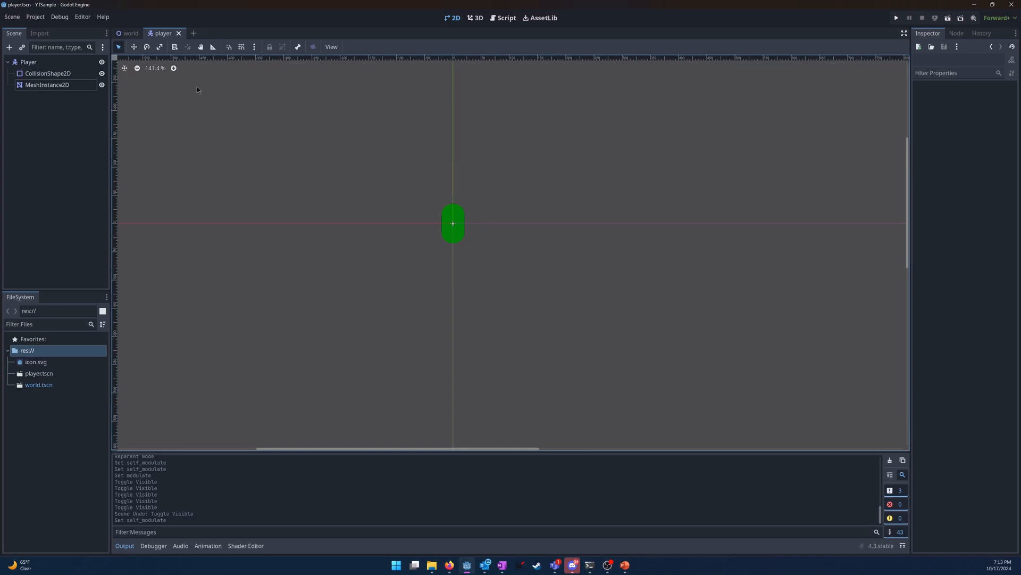
- Instantiate player.tscn as a child of the World node in the world scene
left_click(128, 33)
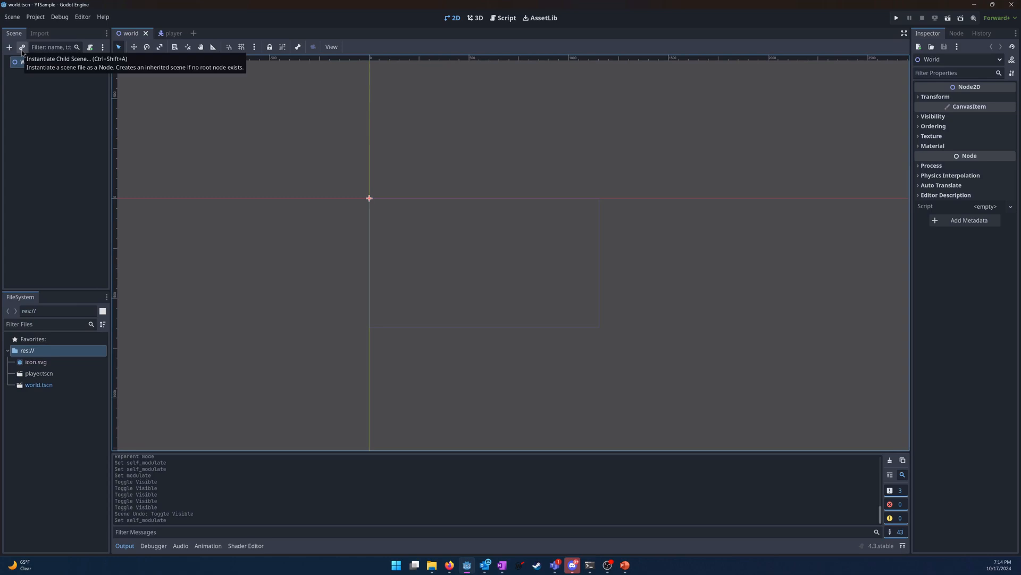
left_click(46, 139)
left_click(37, 66)
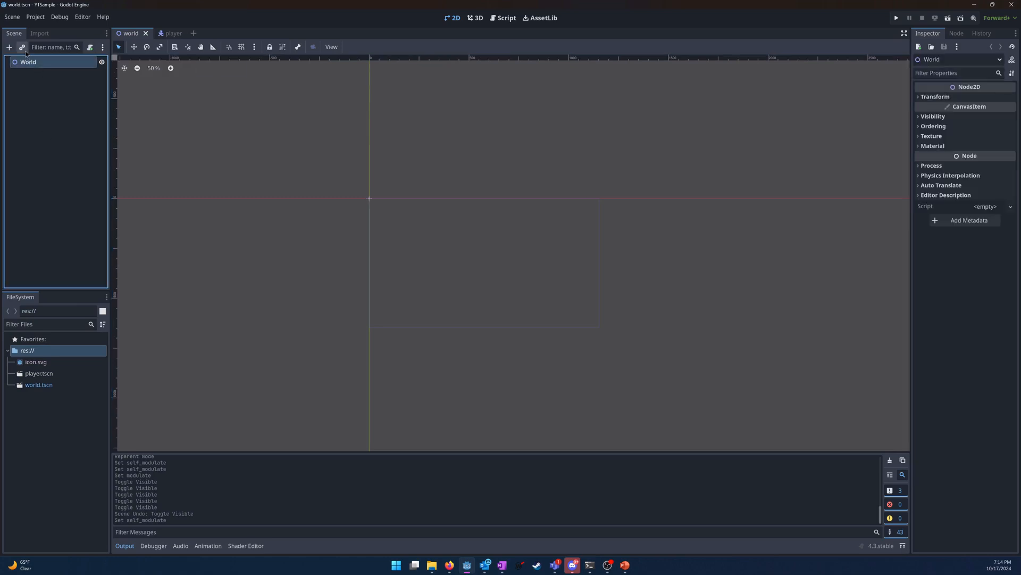
left_click(24, 49)
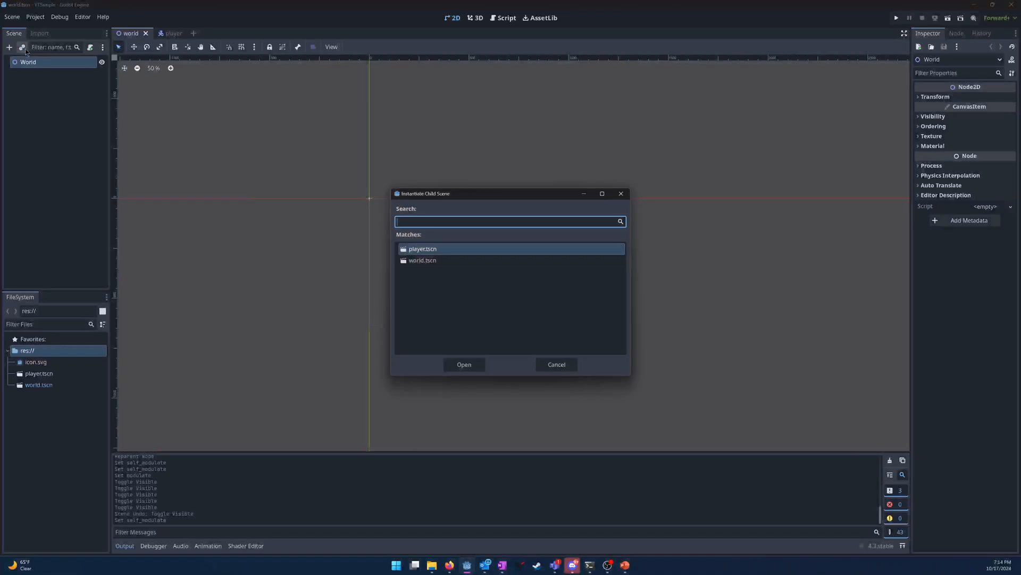
left_click(421, 250)
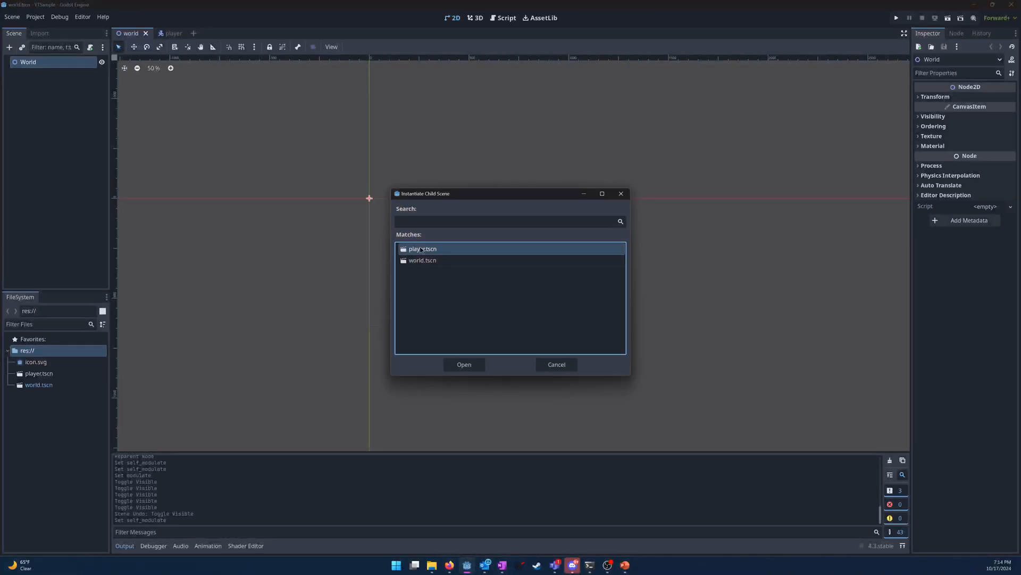
left_click(464, 364)
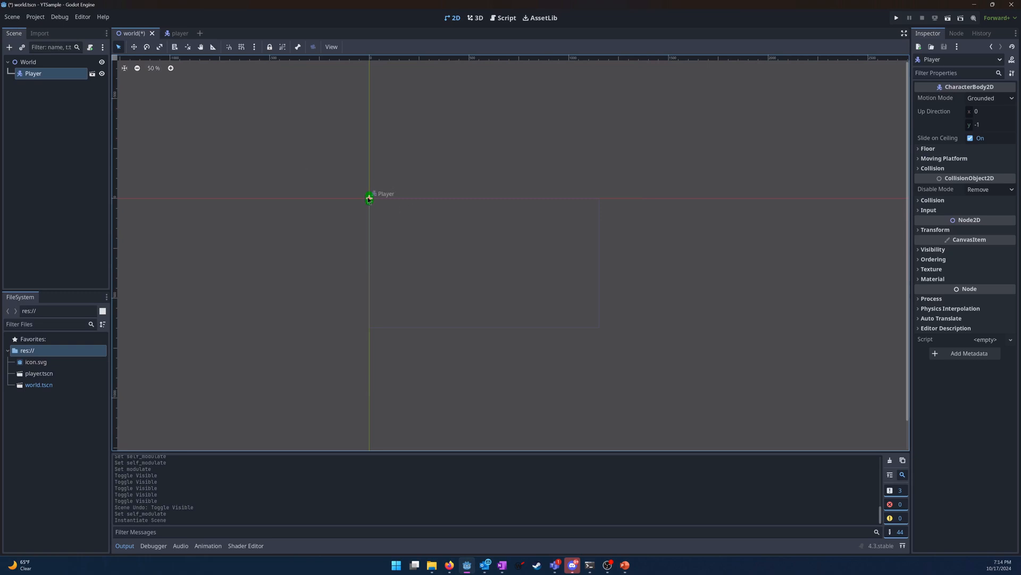
- Place the Player near the lower-left corner of the viewport frame, save the world scene and run the project
left_click_drag(368, 198, 386, 306)
left_click(432, 359)
key("ctrl+s")
left_click(893, 20)
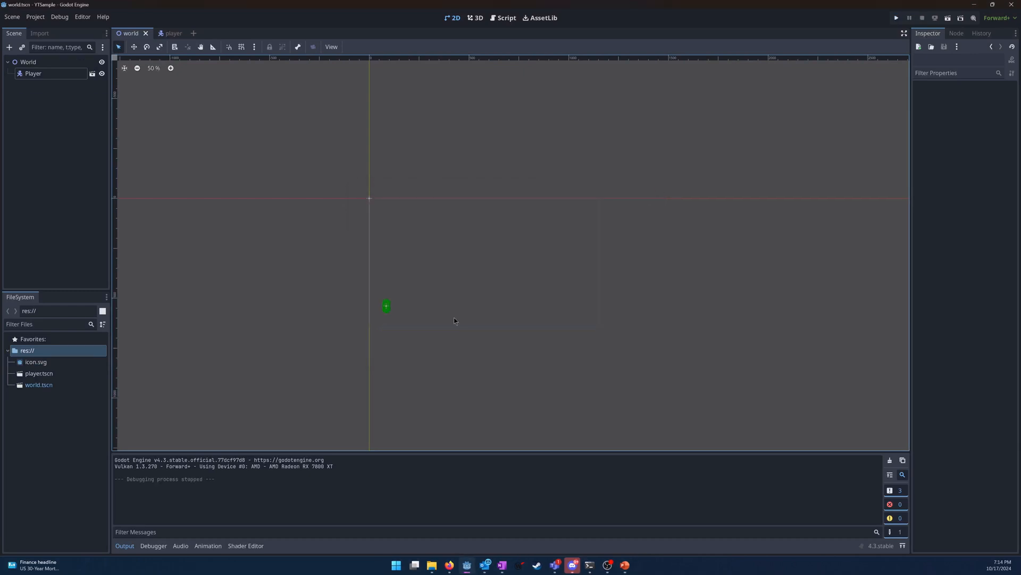
- Move the Player up slightly to about (100, 475) and save the world scene
left_click(386, 307)
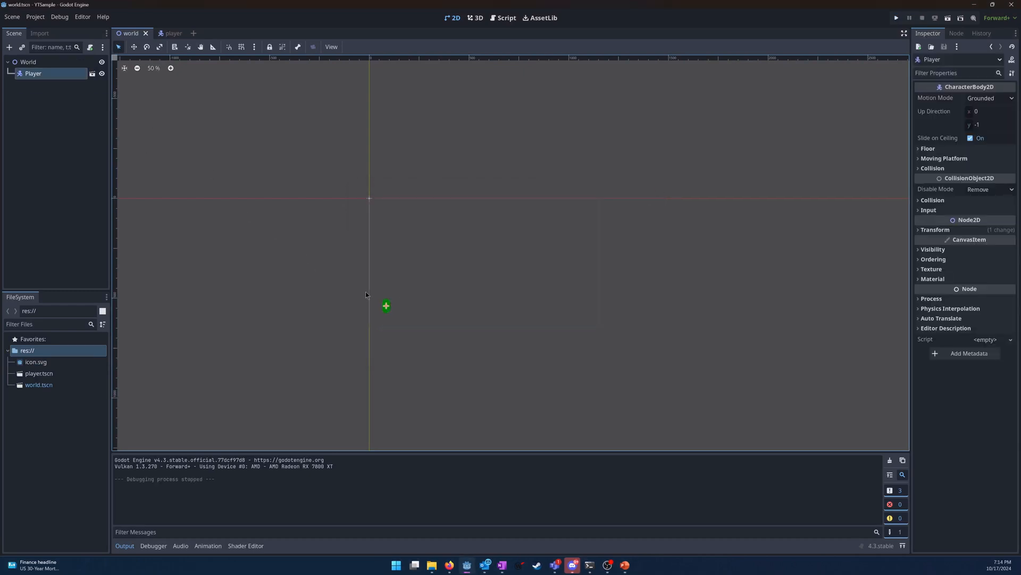
left_click_drag(388, 307, 390, 295)
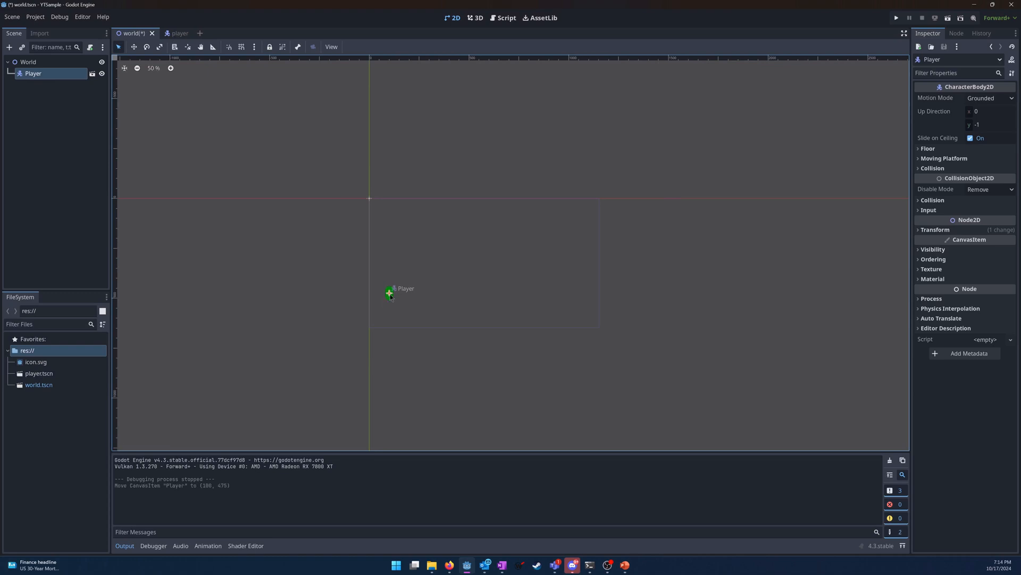
left_click(699, 292)
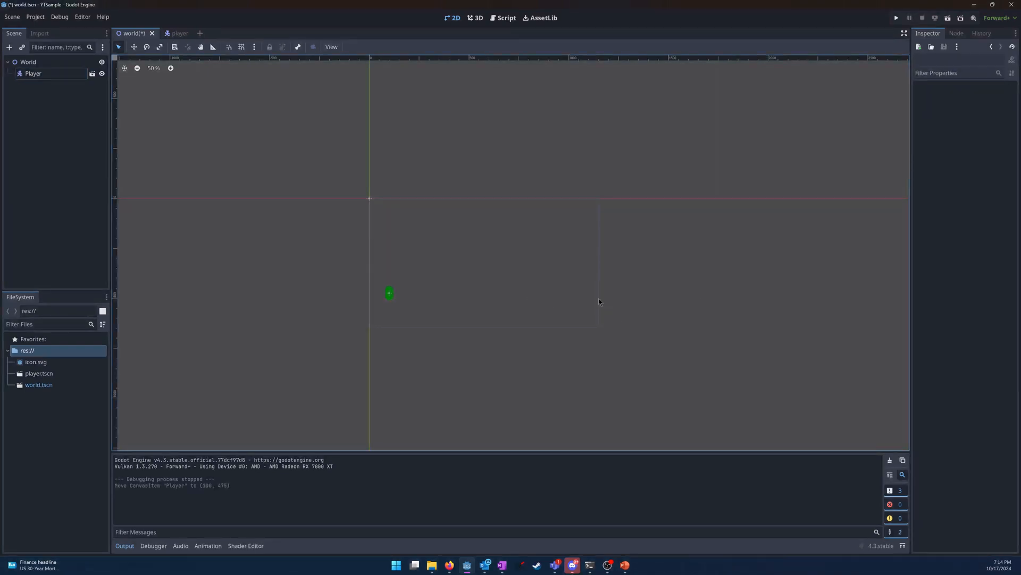
key("ctrl+s")
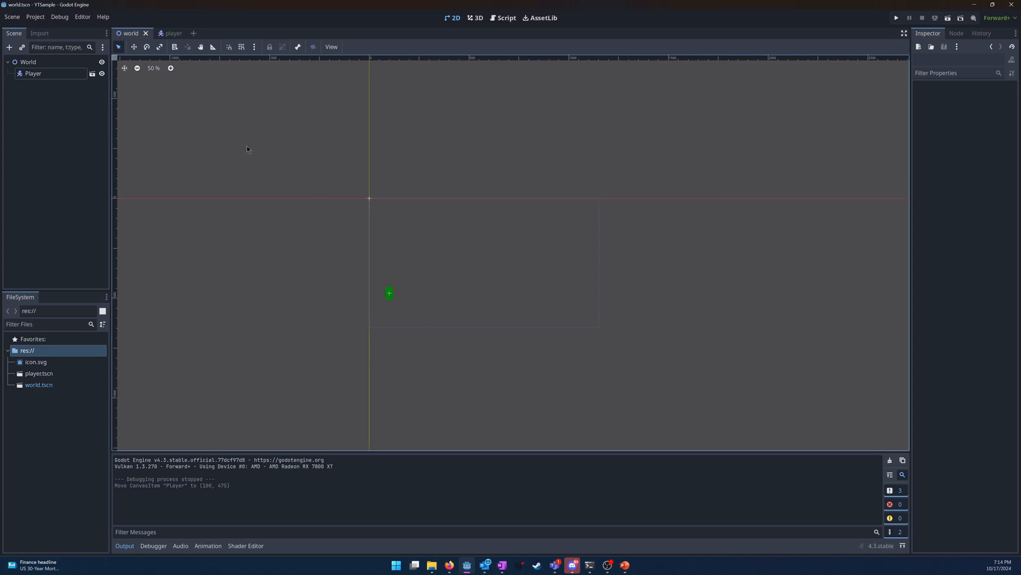
- Attach a new GDScript player.gd to the Player root node using the CharacterBody2D: Basic Movement template, and save it
left_click(176, 33)
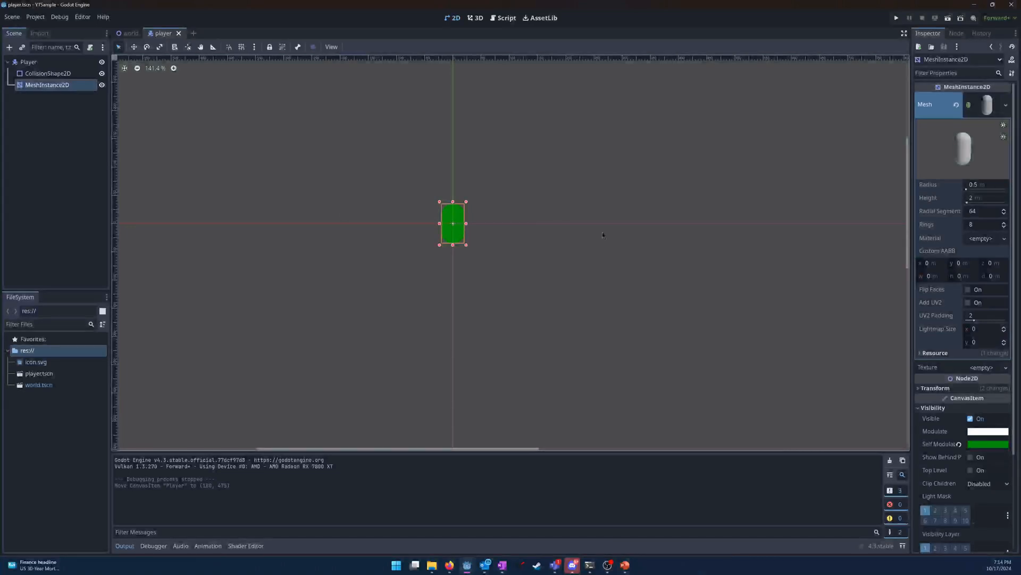
left_click(632, 236)
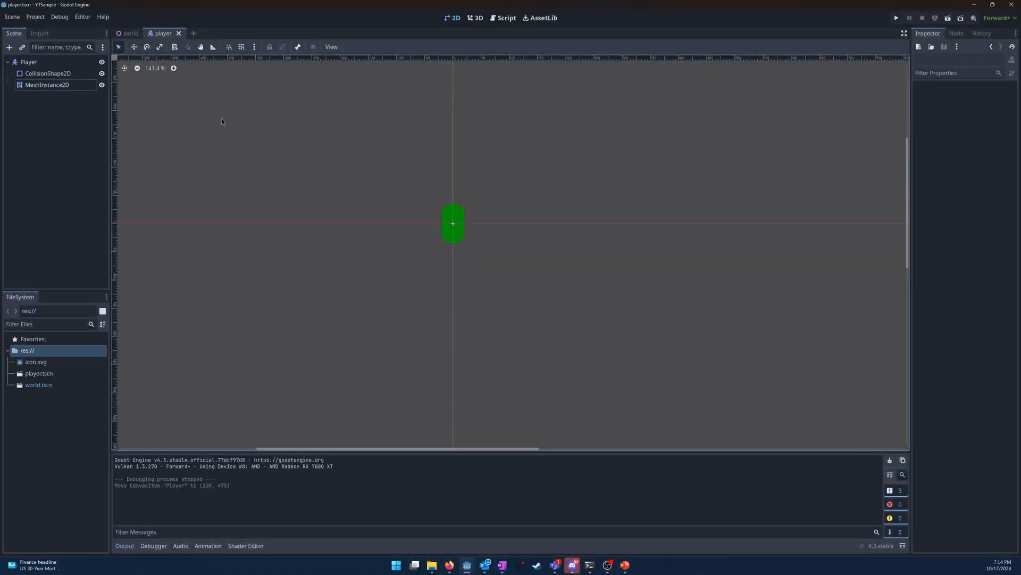
left_click(43, 61)
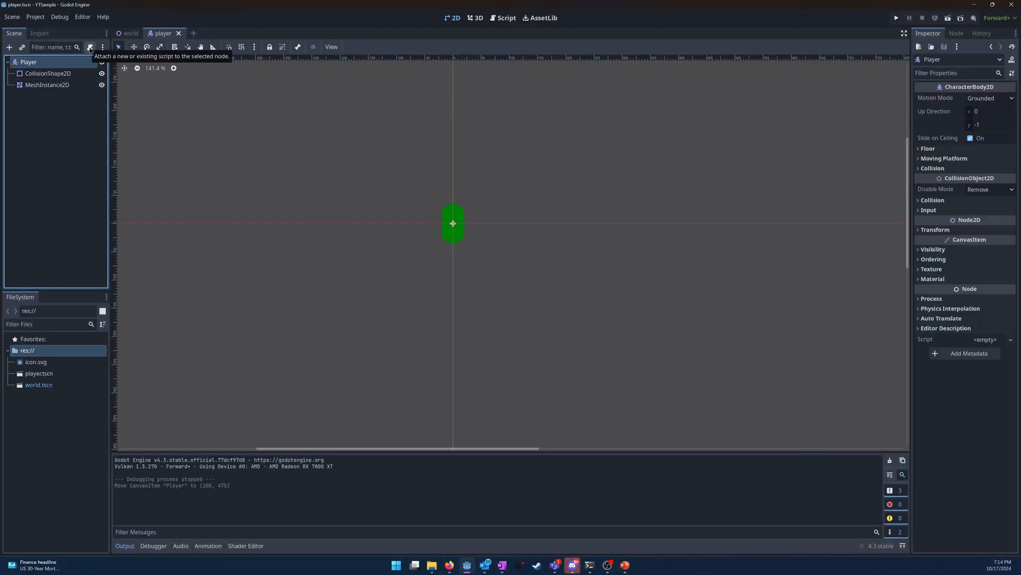
left_click(89, 48)
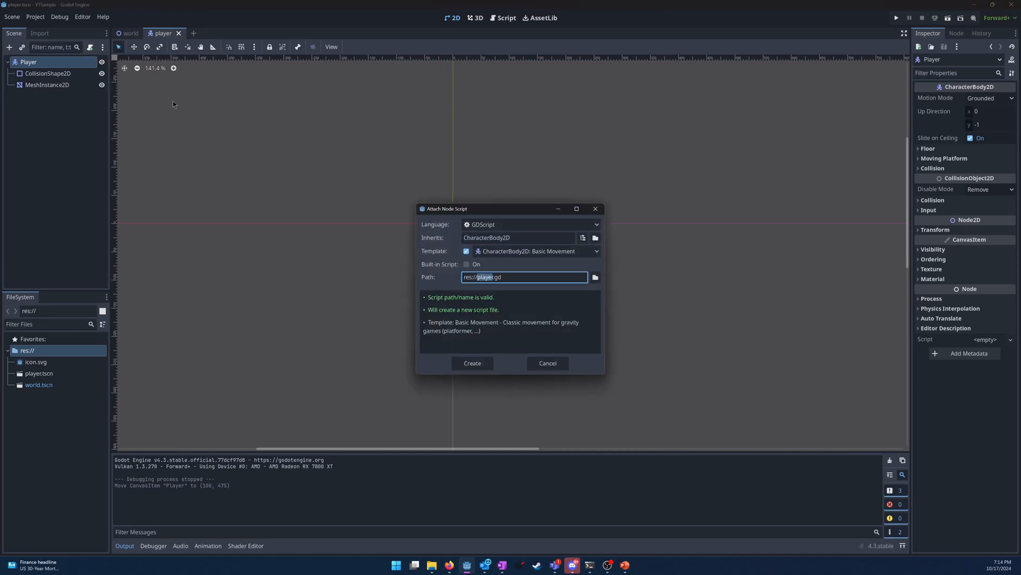
left_click(482, 363)
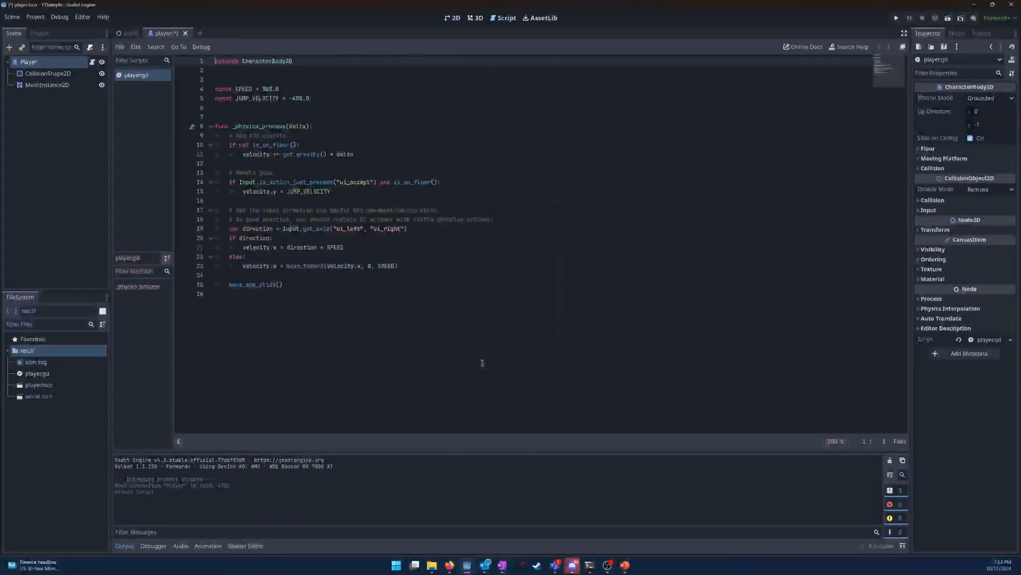
left_click(442, 353)
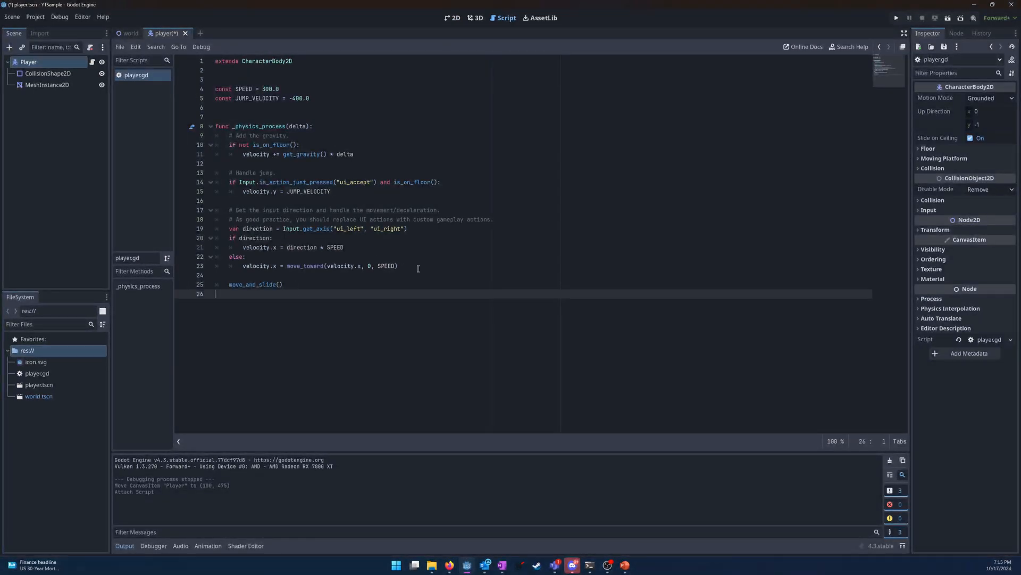
key("ctrl+s")
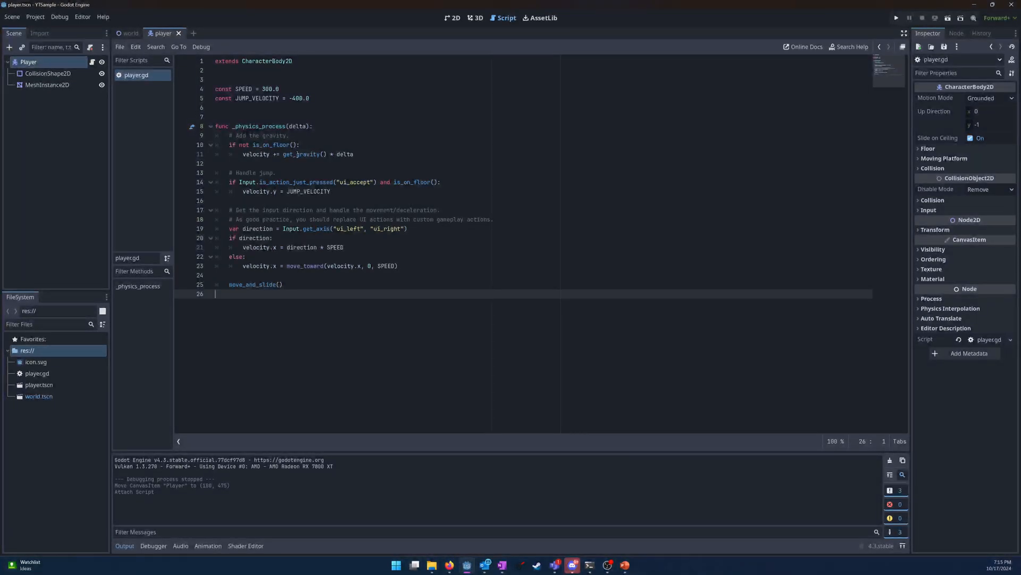
left_click(393, 156)
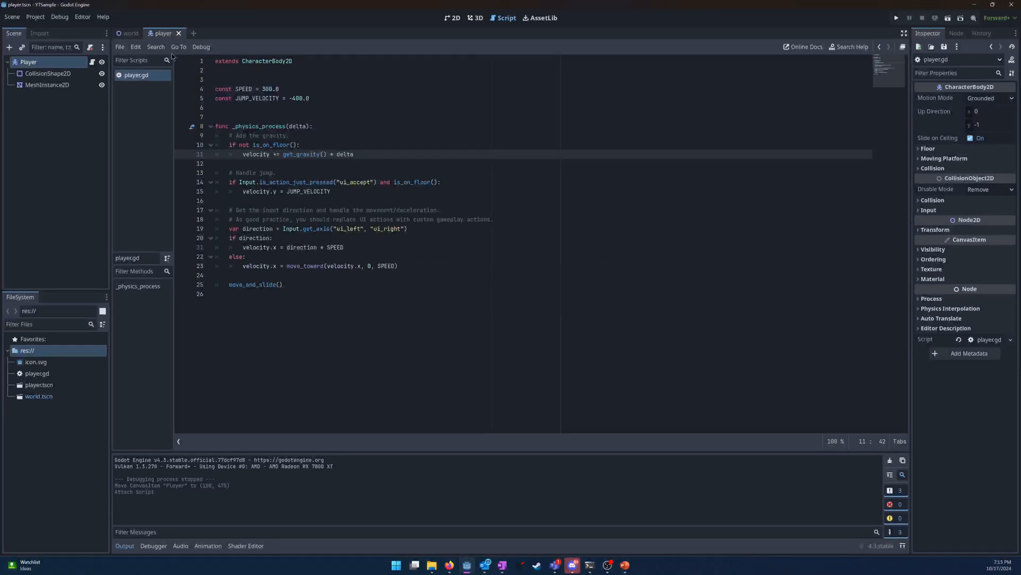
- Run the project from the world scene twice to check how the scripted Player behaves, closing the game window each time
left_click(128, 33)
left_click(444, 20)
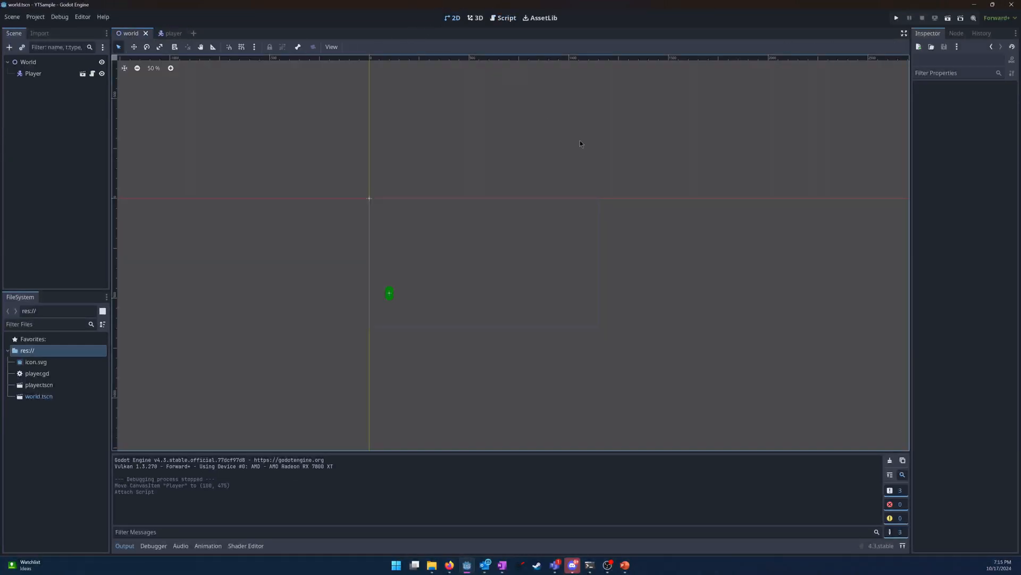
left_click(892, 19)
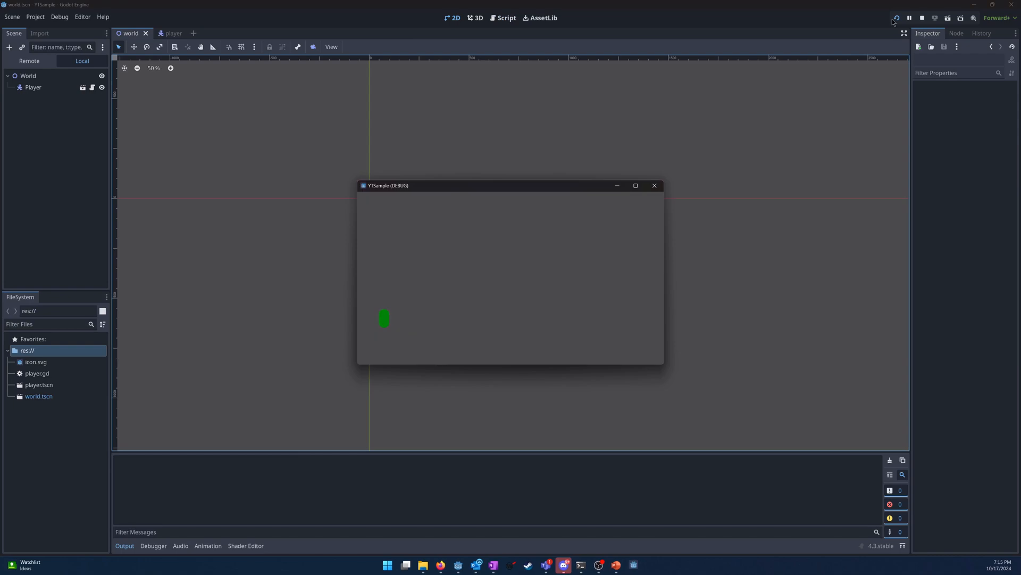
left_click(655, 186)
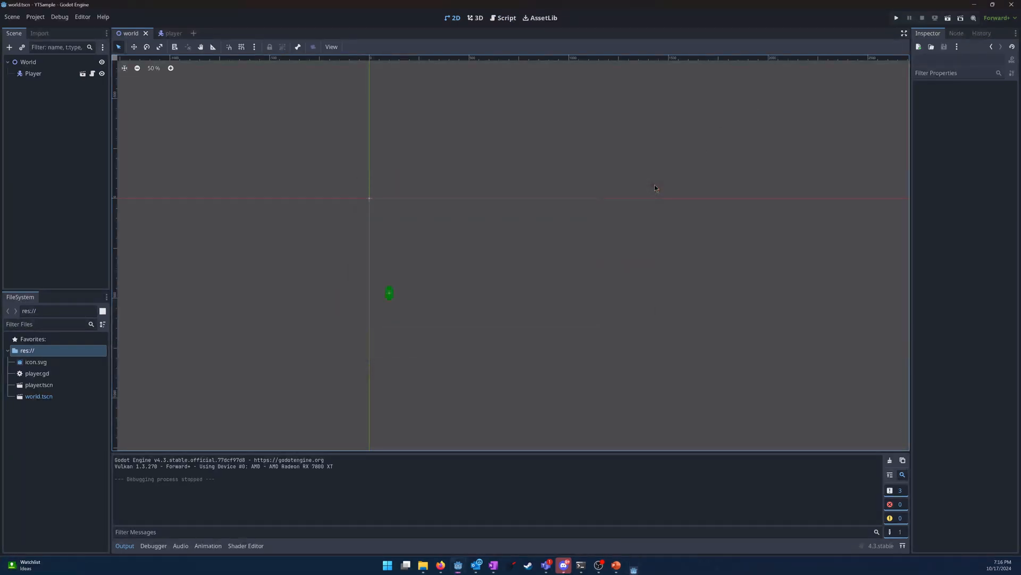
left_click(897, 20)
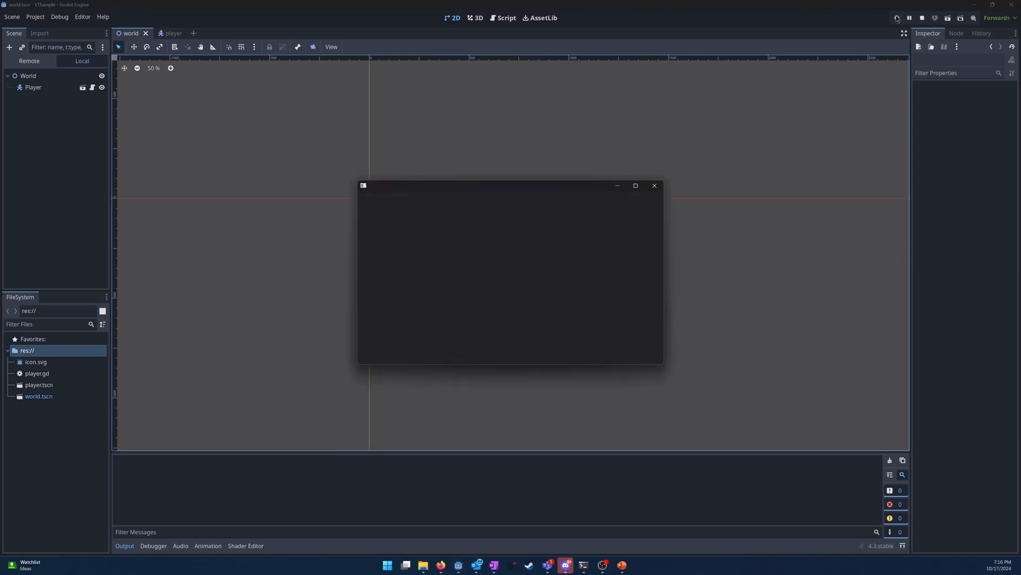
left_click(654, 186)
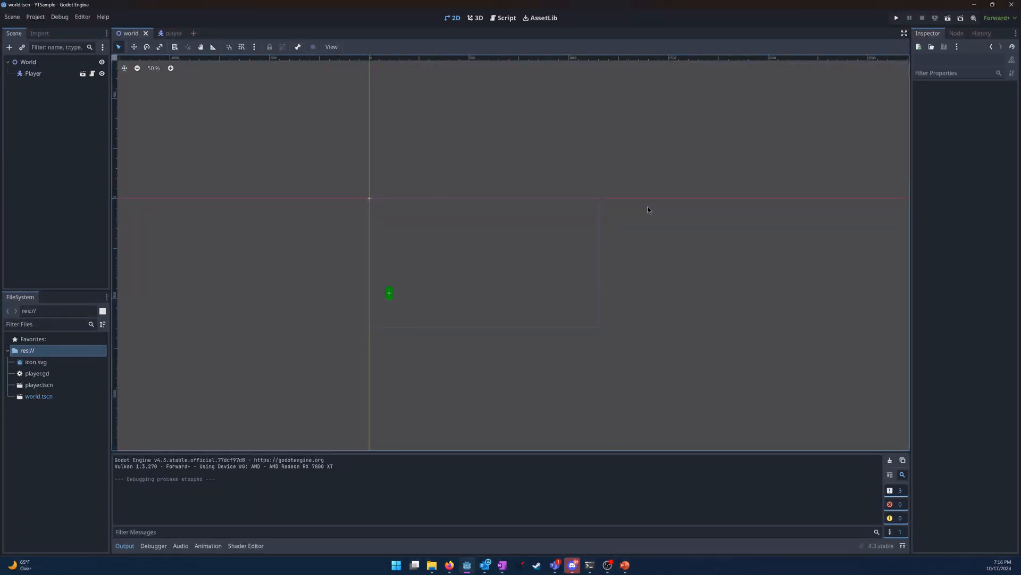
- Add a StaticBody2D node as a child of World
left_click(36, 63)
right_click(33, 61)
left_click(68, 70)
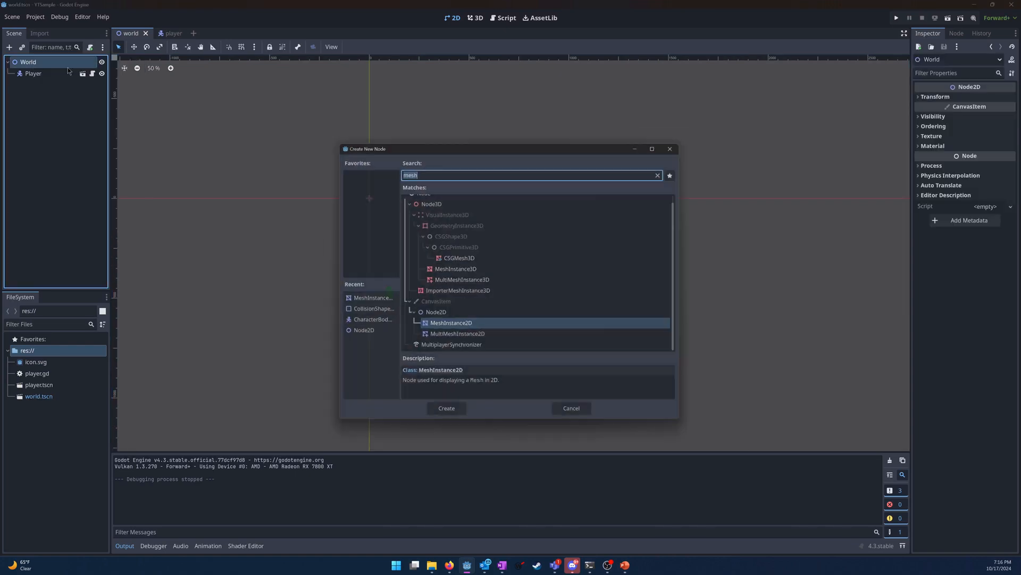
type("static")
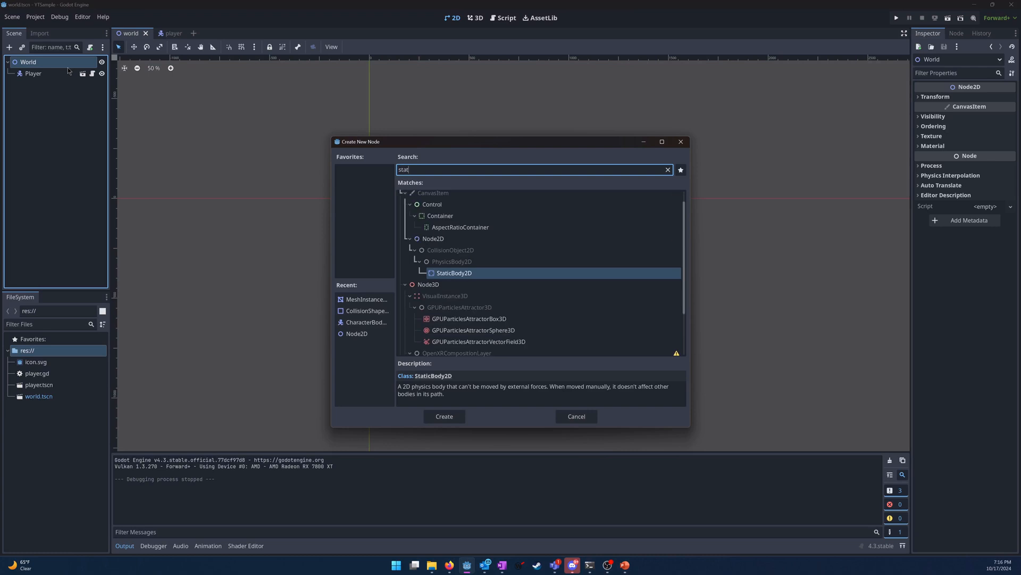
key("Return")
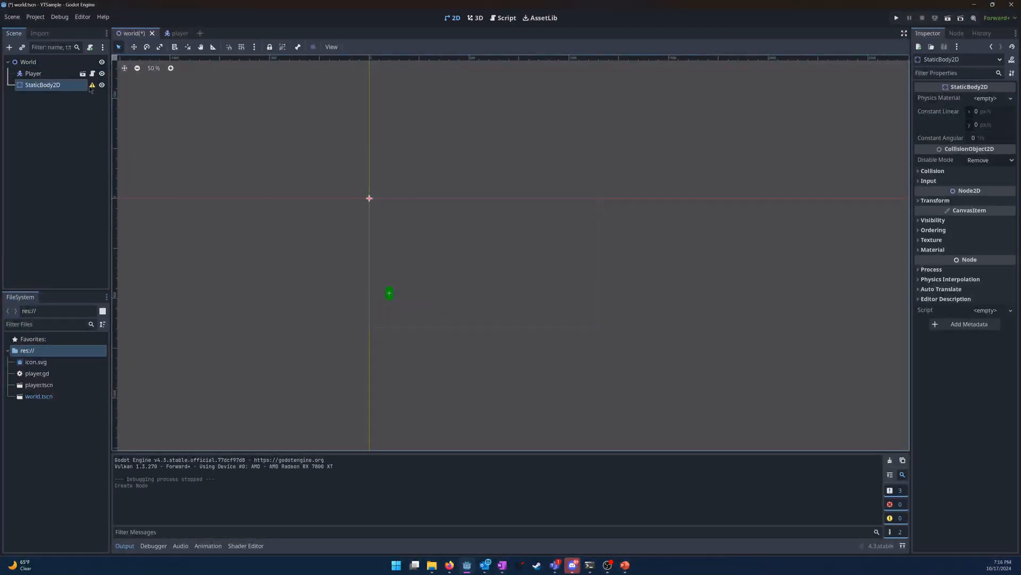
- Add a CollisionShape2D child to the StaticBody2D and give it a new RectangleShape2D
mouse_move(91, 88)
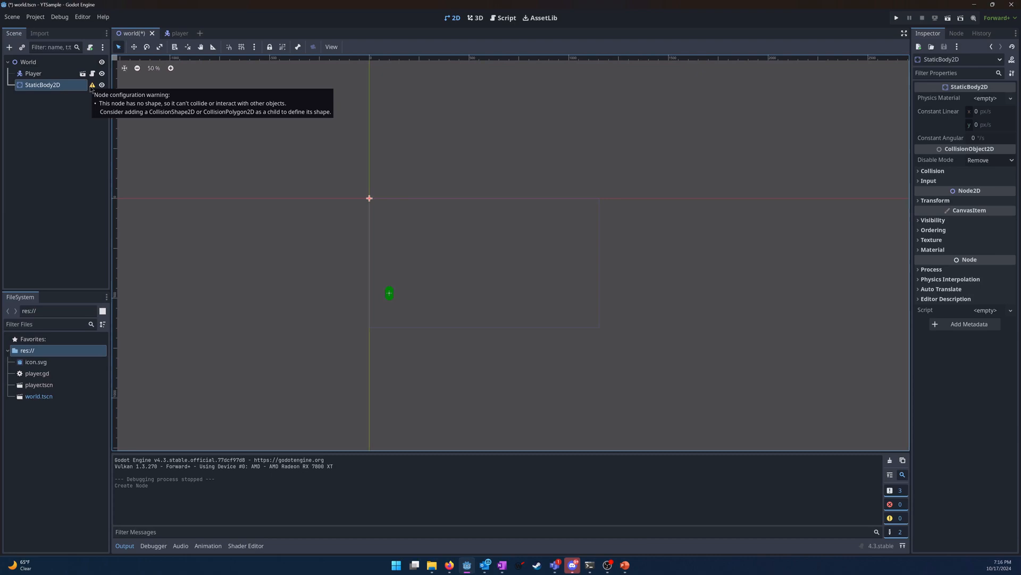
right_click(82, 89)
left_click(102, 95)
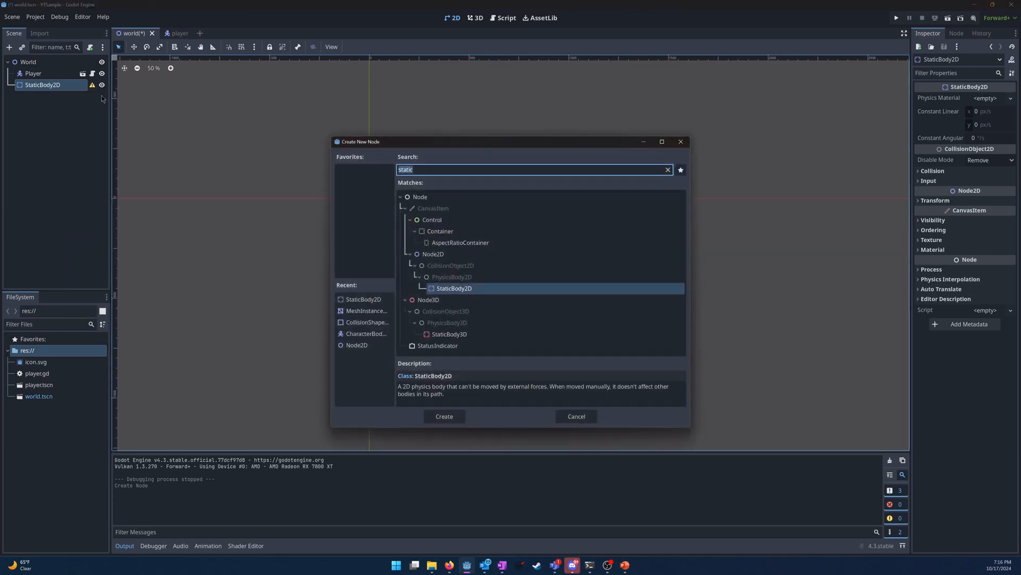
type("colli")
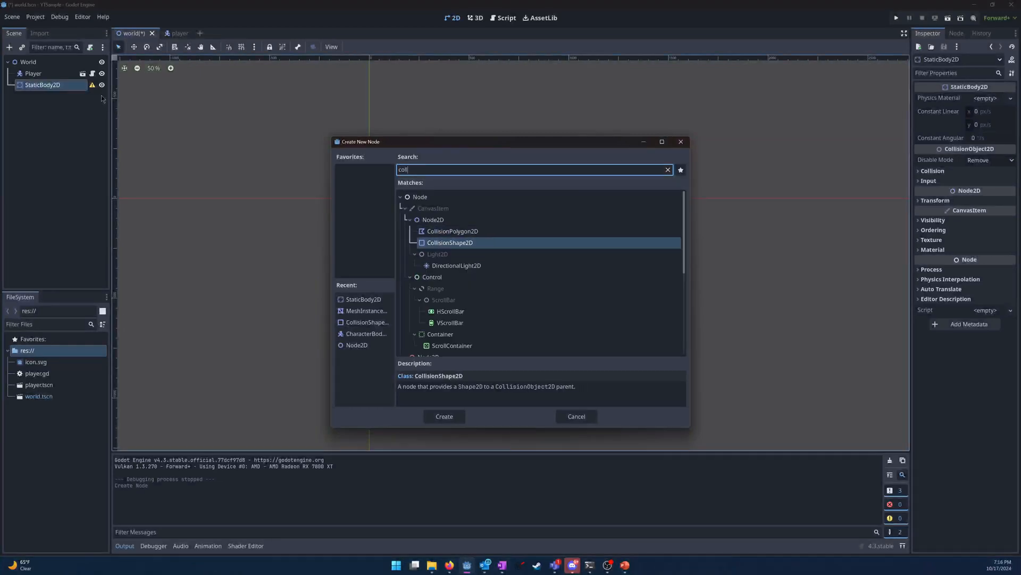
key("Return")
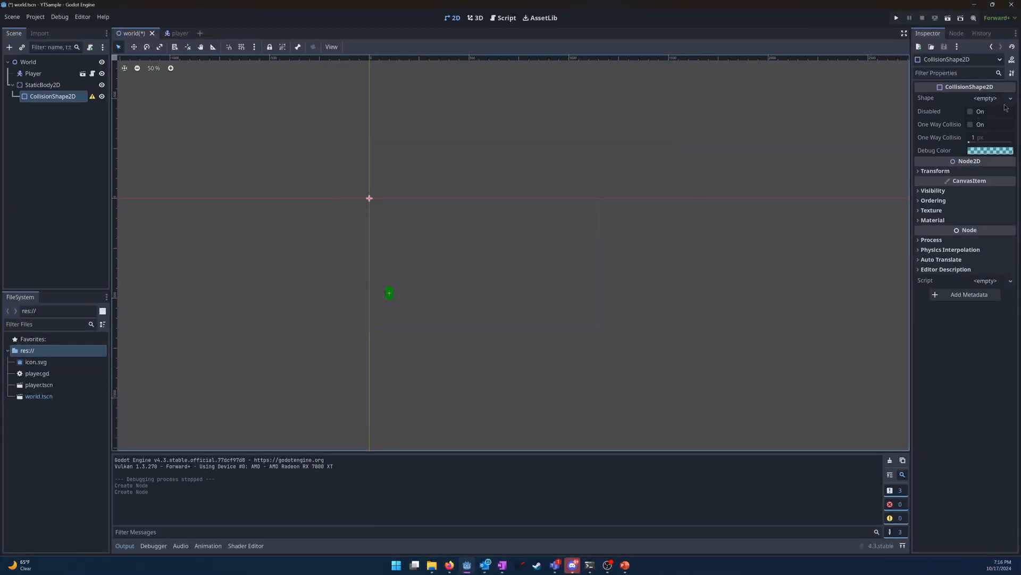
left_click(1010, 98)
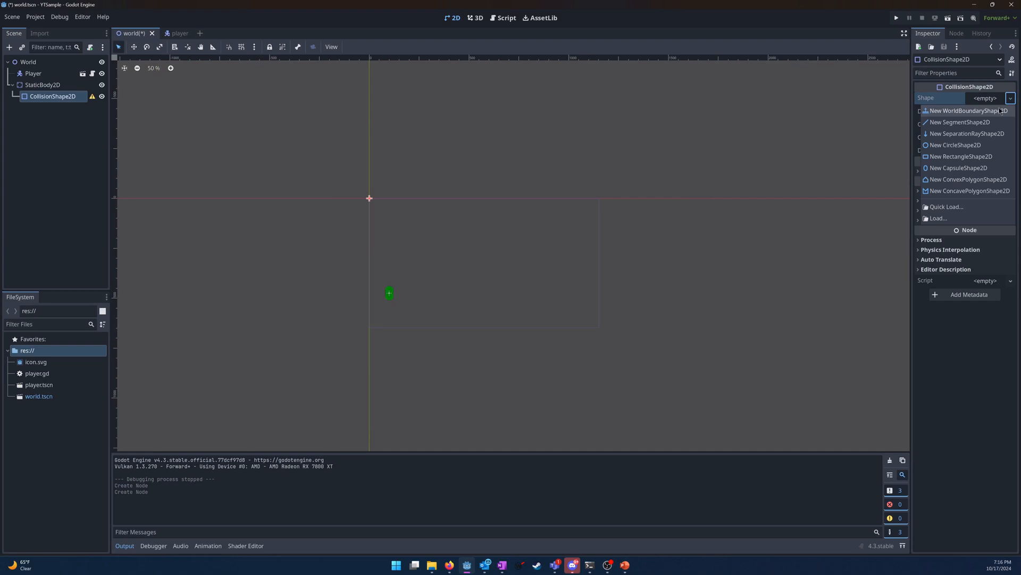
left_click(960, 156)
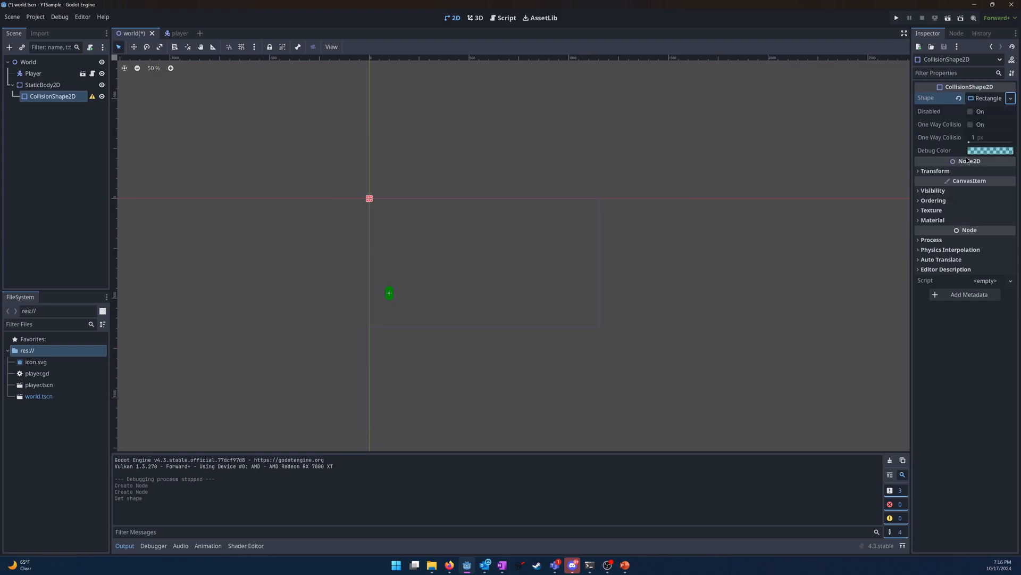
- Move the StaticBody2D to about (572, 601), near the middle of the viewport frame's lower edge
left_click(43, 85)
left_click(134, 46)
left_click_drag(371, 206, 484, 318)
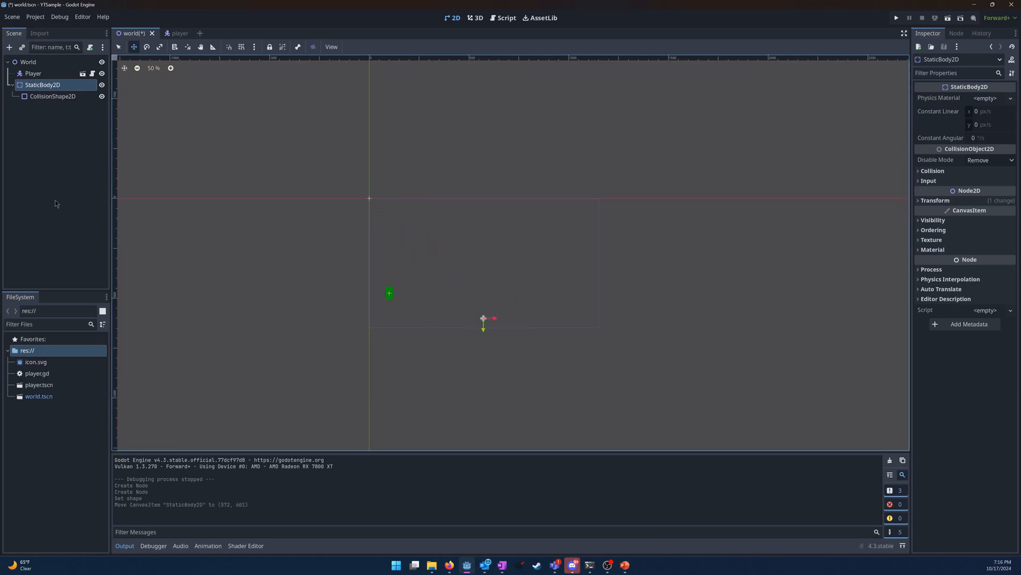
- Stretch the rectangle collision shape across the full width of the viewport frame's lower edge as a floor, and save the world scene
left_click(51, 99)
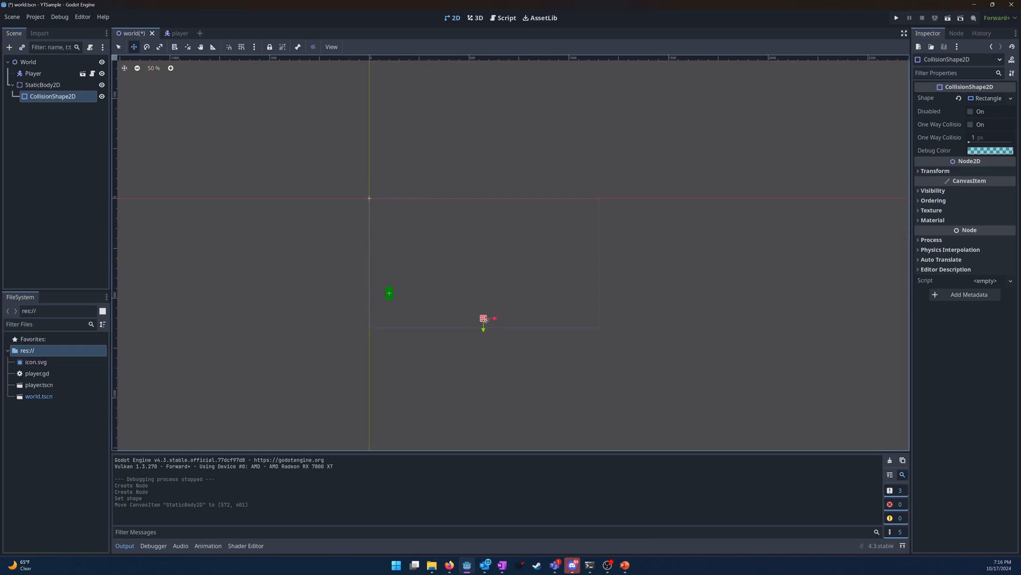
left_click_drag(485, 319, 490, 321)
key("ctrl+z")
left_click(118, 47)
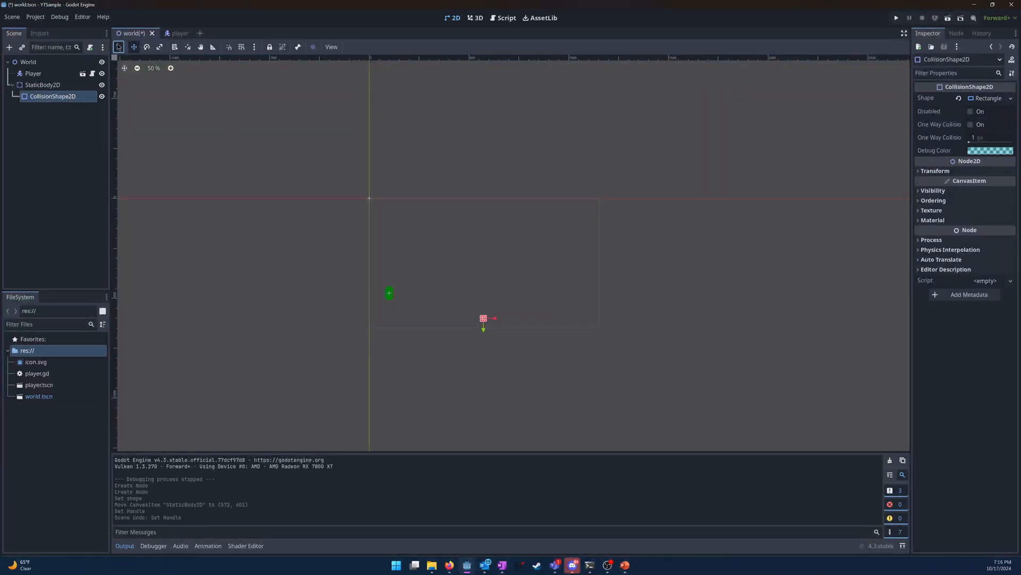
left_click_drag(489, 323, 601, 328)
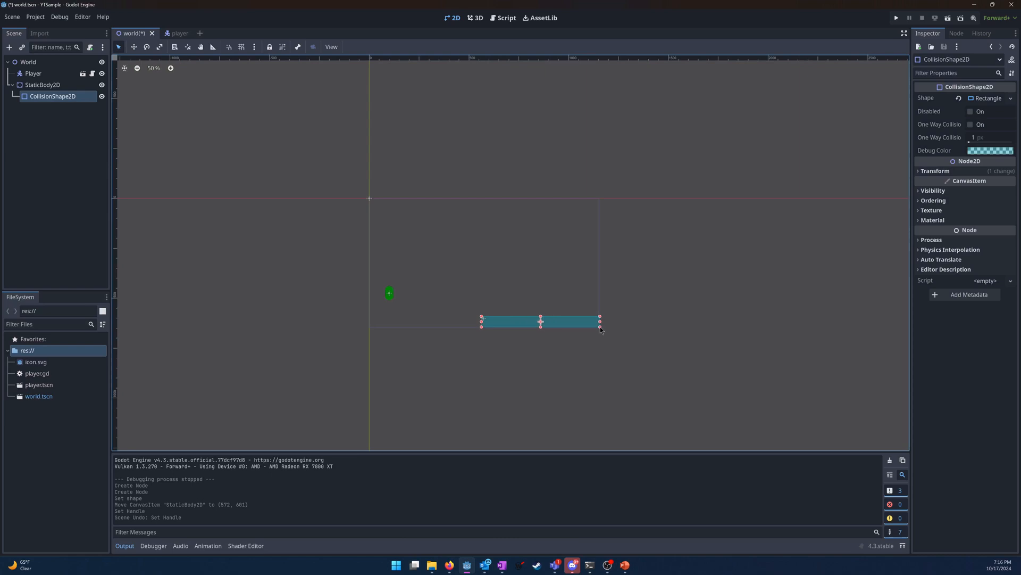
left_click_drag(481, 316, 370, 310)
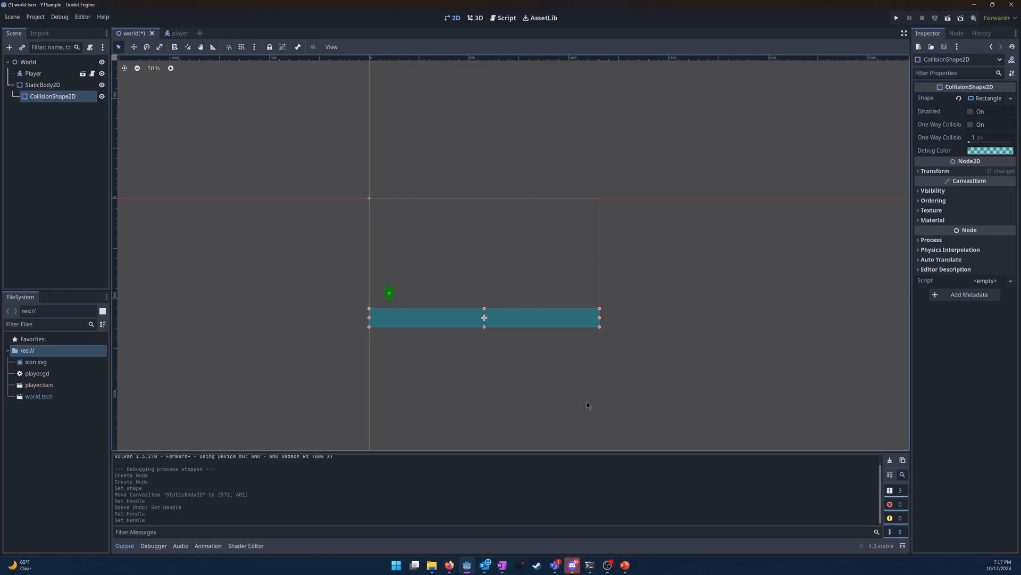
left_click_drag(484, 327, 484, 329)
left_click(525, 376)
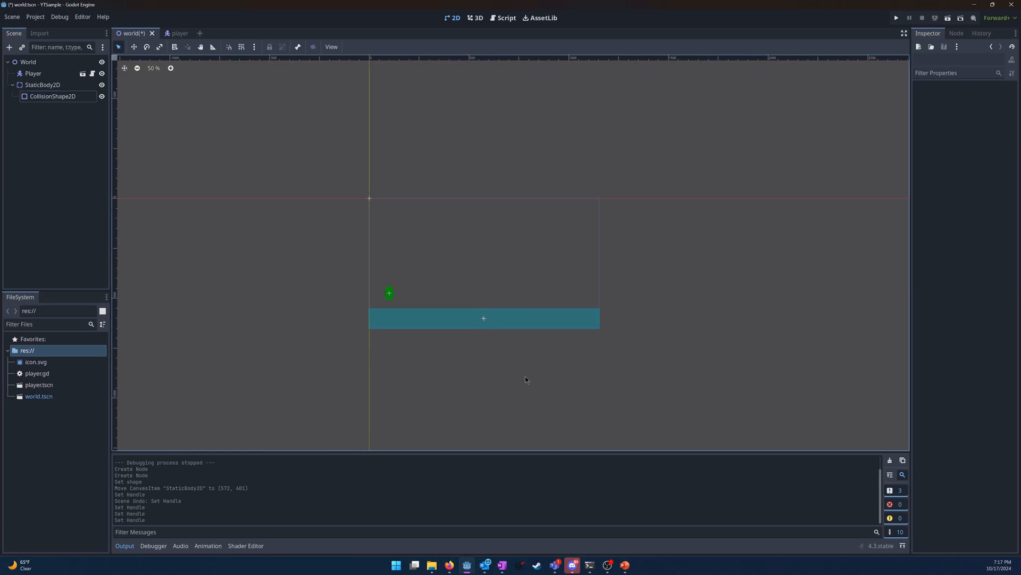
key("ctrl+s")
- Run the project, test moving the Player left and right and jumping on the floor, and close the game window
left_click(895, 18)
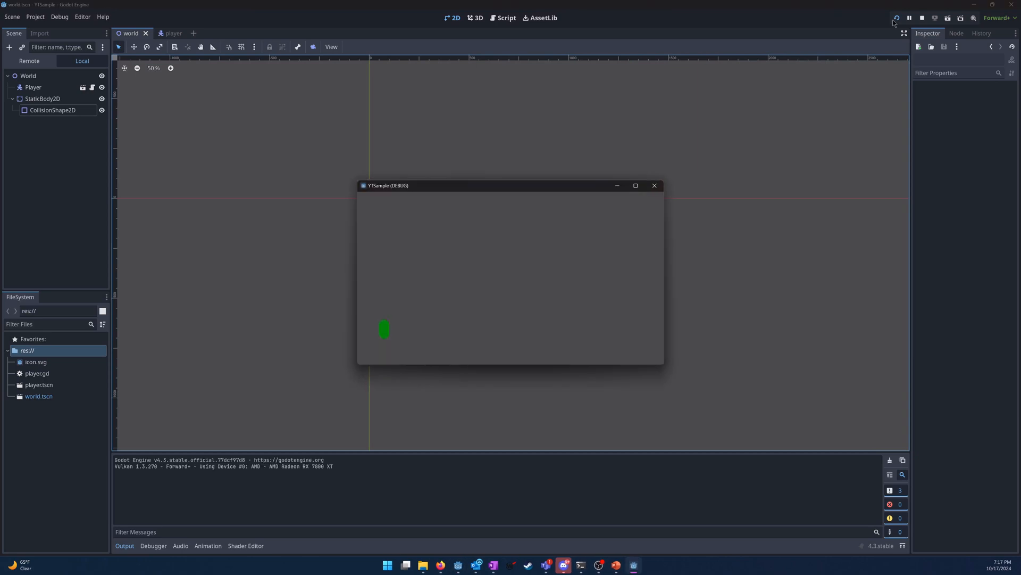
key("Right")
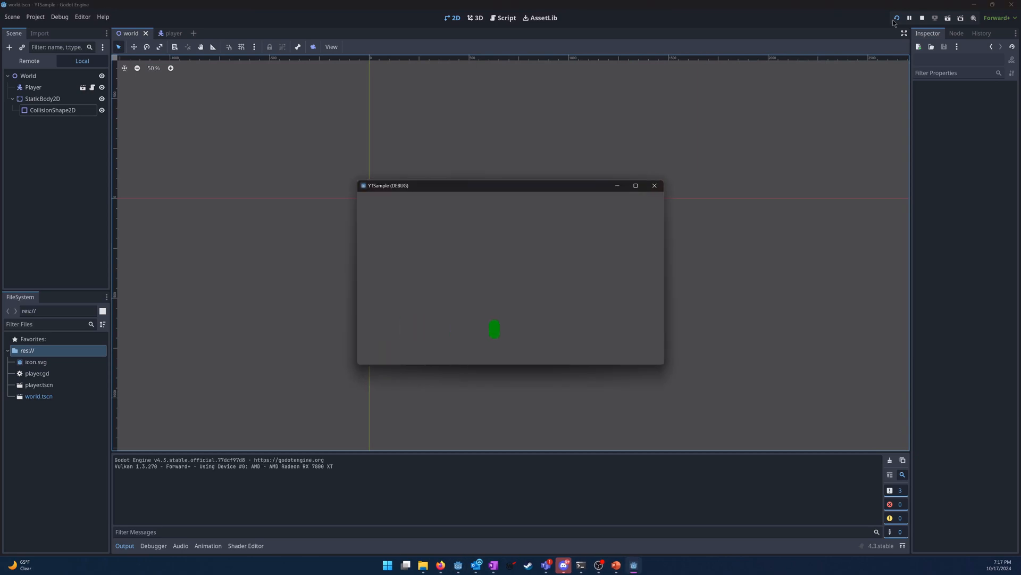
key("Left")
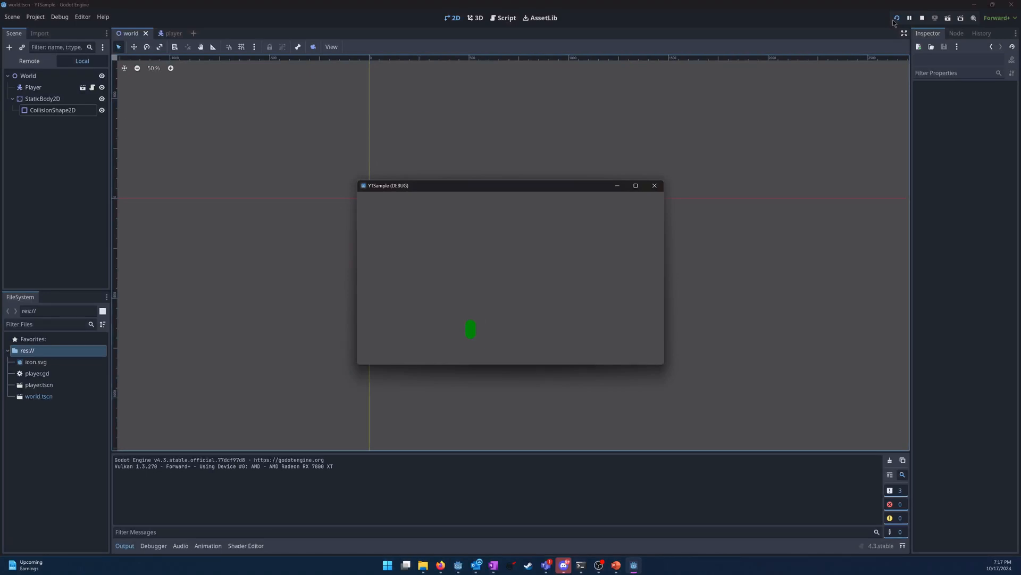
key("space")
key("space")
key("space")
key("space")
key("Right")
key("space")
key("Right")
key("Left")
key("space")
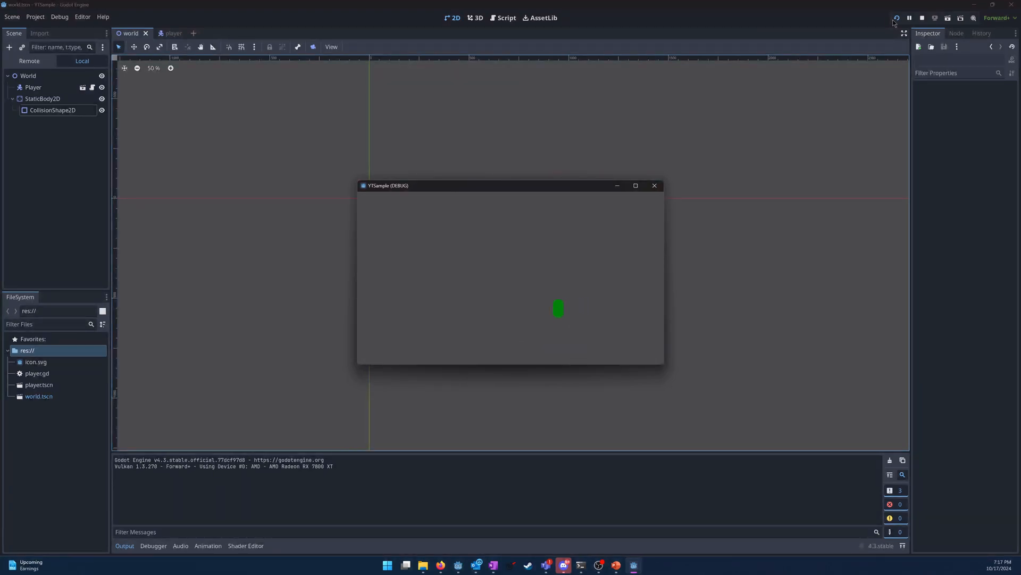
key("space")
key("Right")
key("space")
left_click(654, 186)
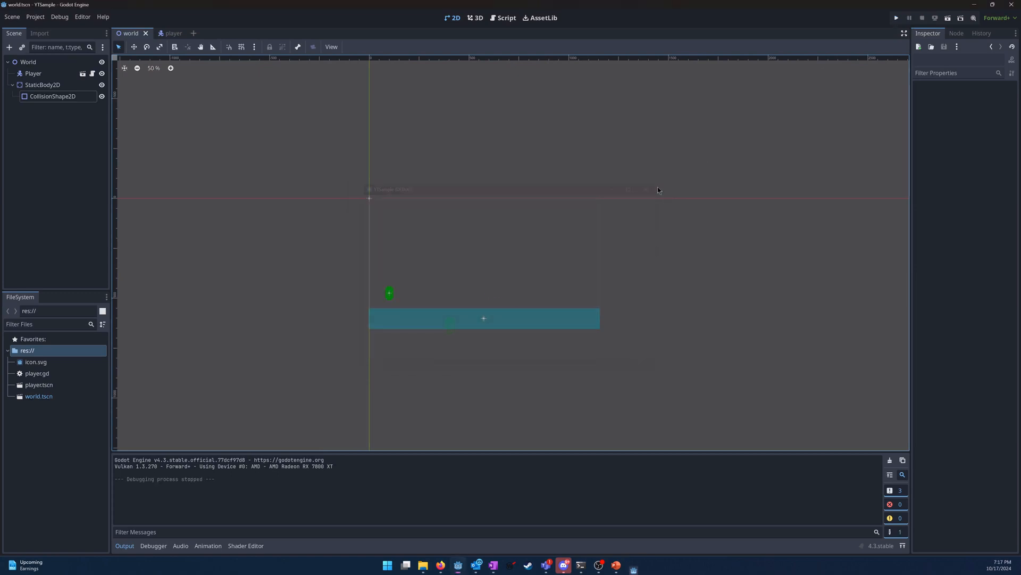
- Add a MeshInstance2D child to the StaticBody2D, give it a new BoxMesh and open the mesh's properties
left_click(44, 86)
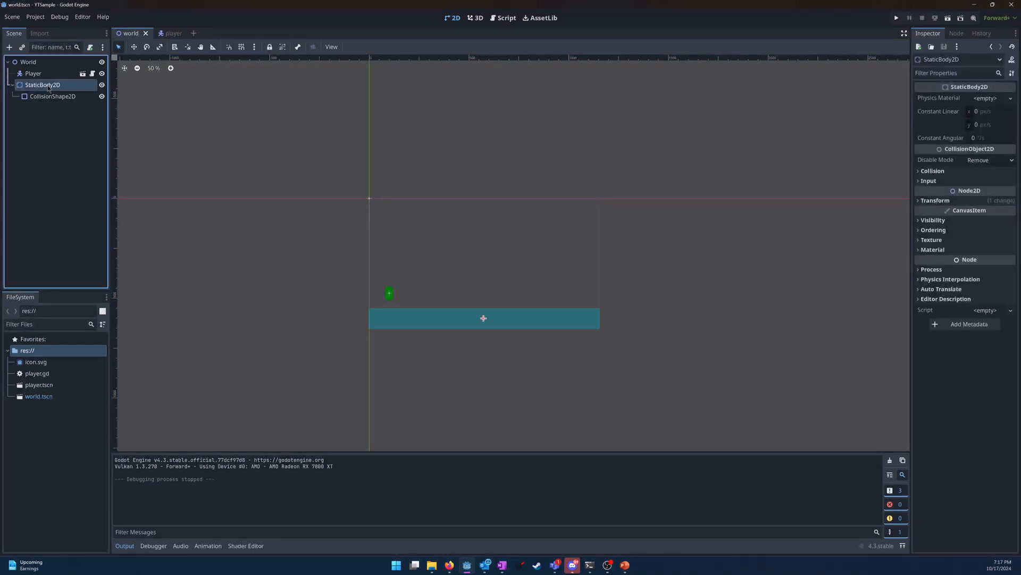
right_click(48, 88)
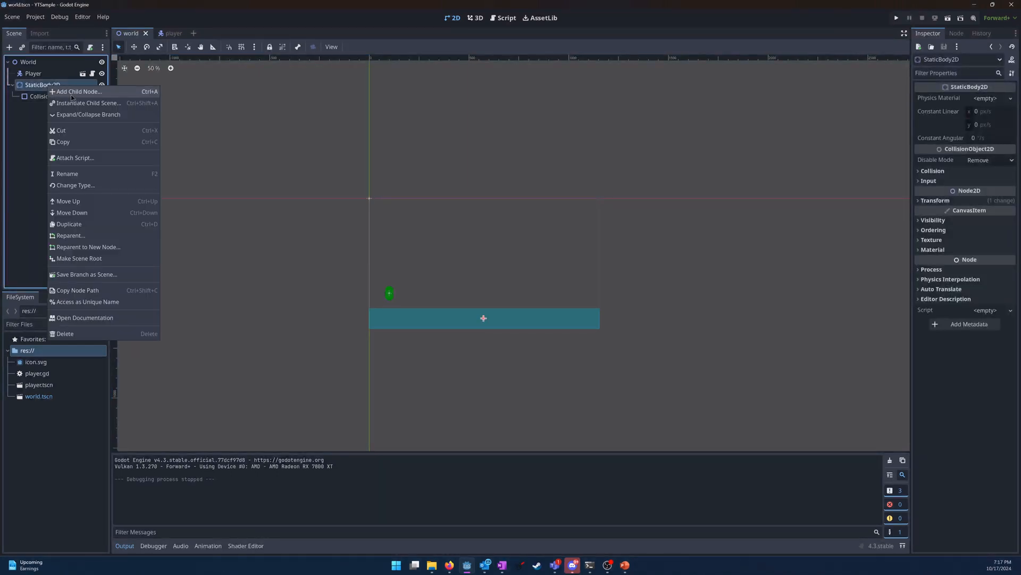
left_click(71, 92)
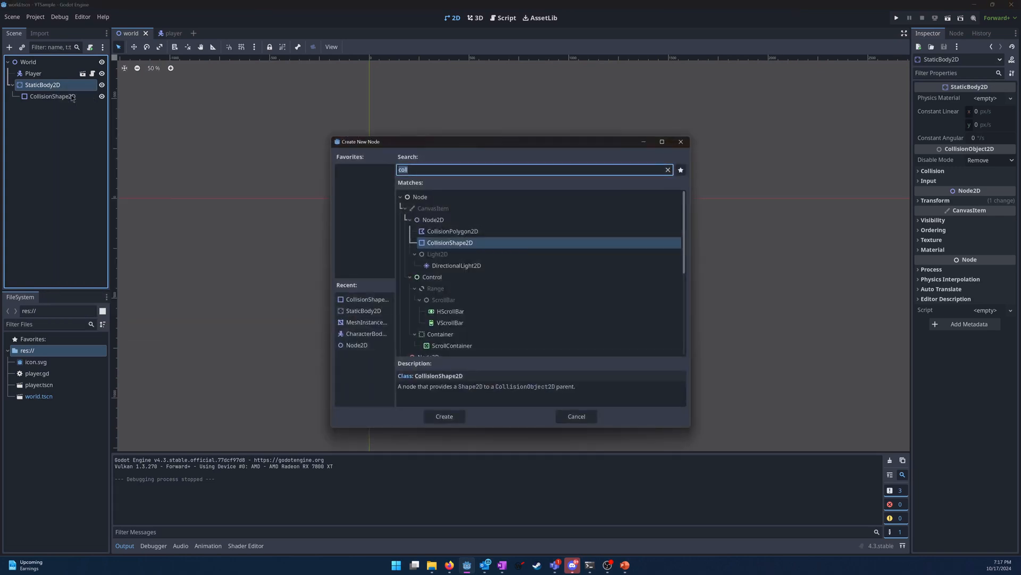
type("mesh")
key("Return")
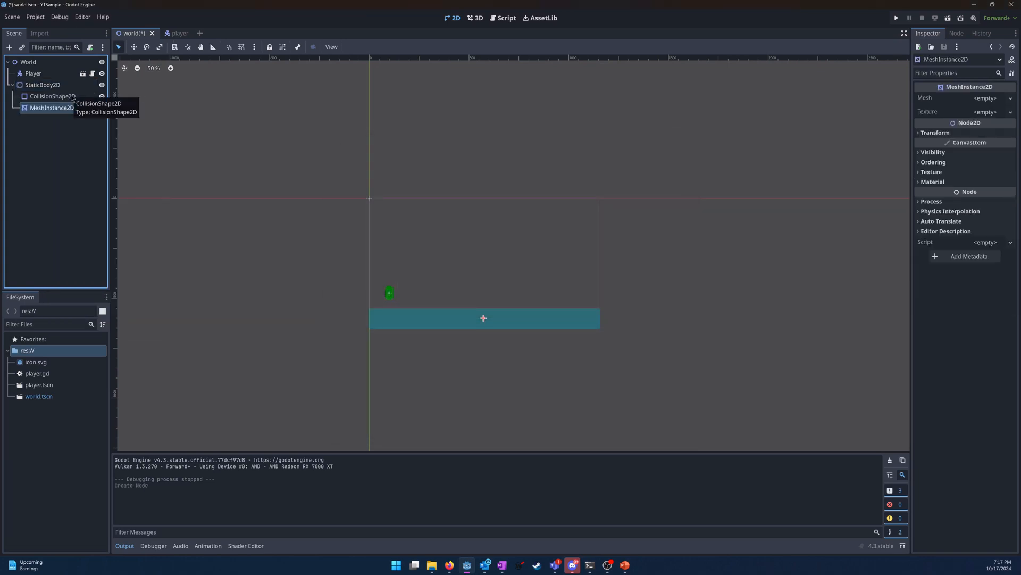
left_click(1007, 100)
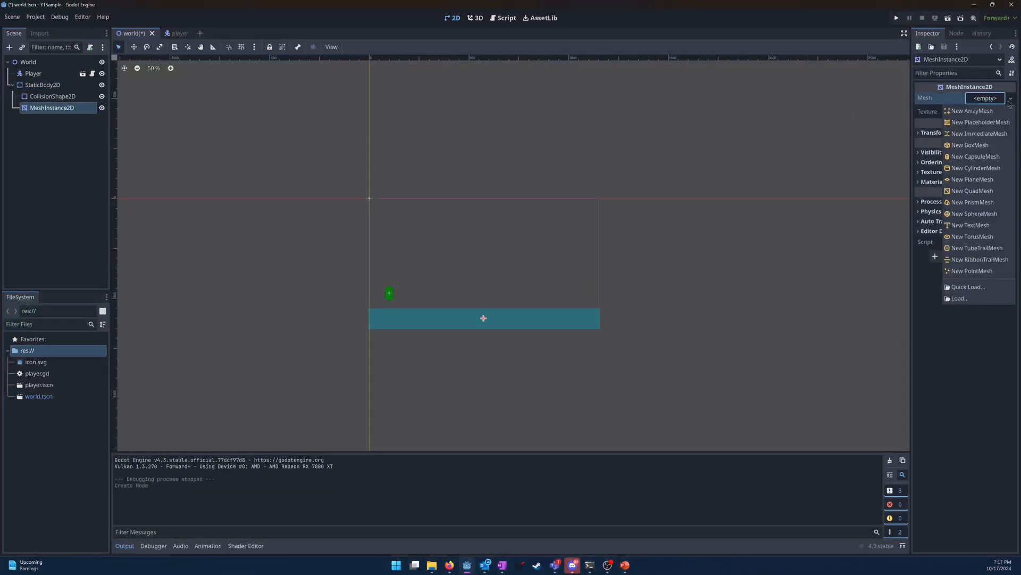
left_click(990, 148)
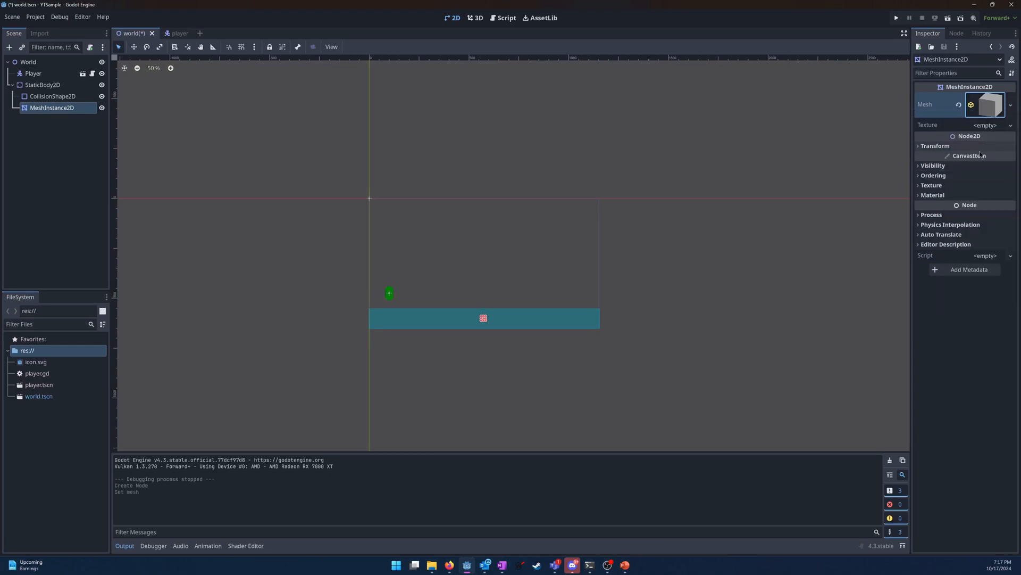
left_click(988, 104)
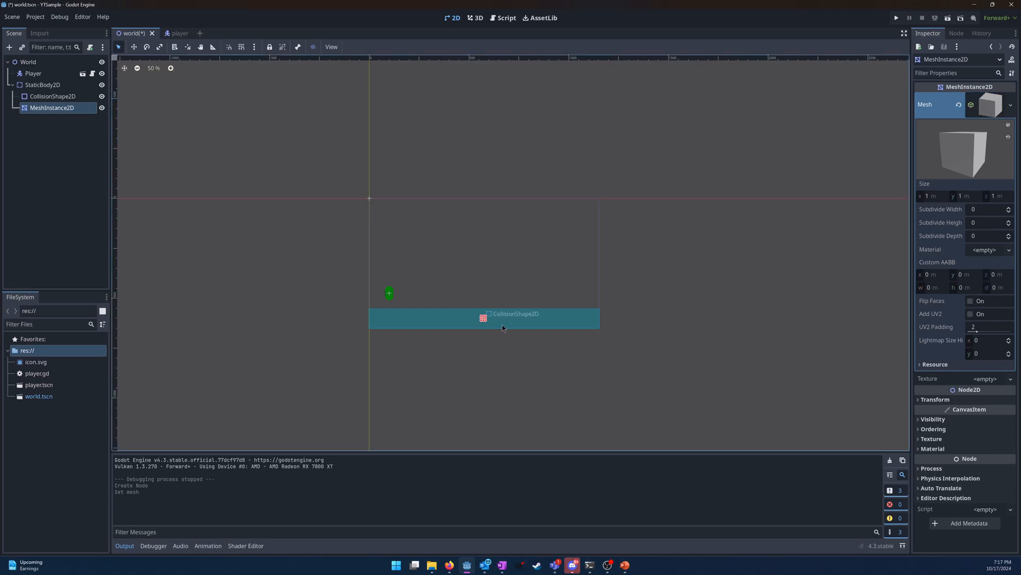
- Scale the floor's box mesh to about 1156 wide so it covers the rectangle collision shape
left_click_drag(486, 323, 493, 324)
left_click_drag(565, 319, 602, 319)
left_click_drag(497, 347, 498, 358)
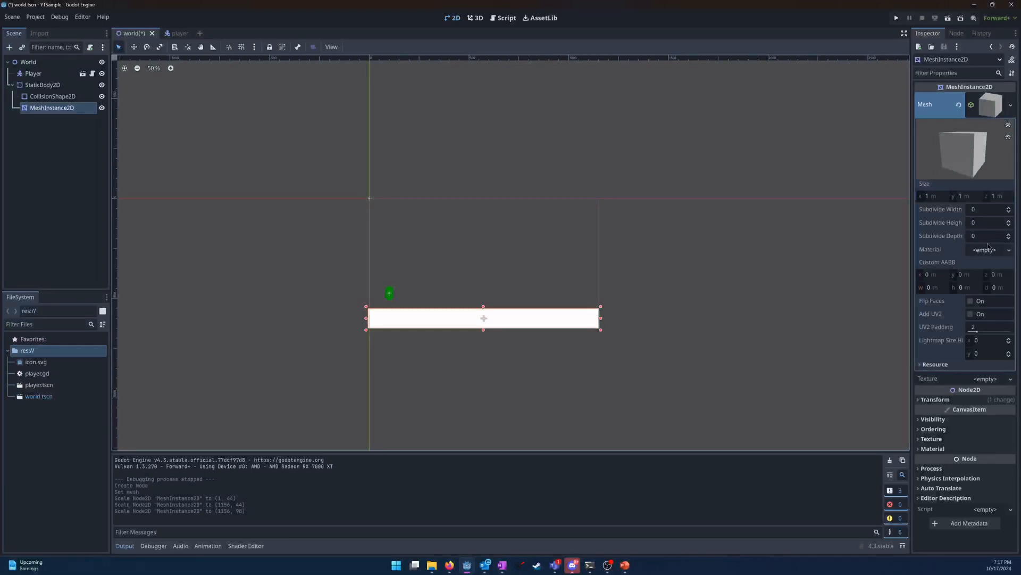
- Set the floor mesh's Modulate color to dark brown, hex 6a5000
left_click(940, 420)
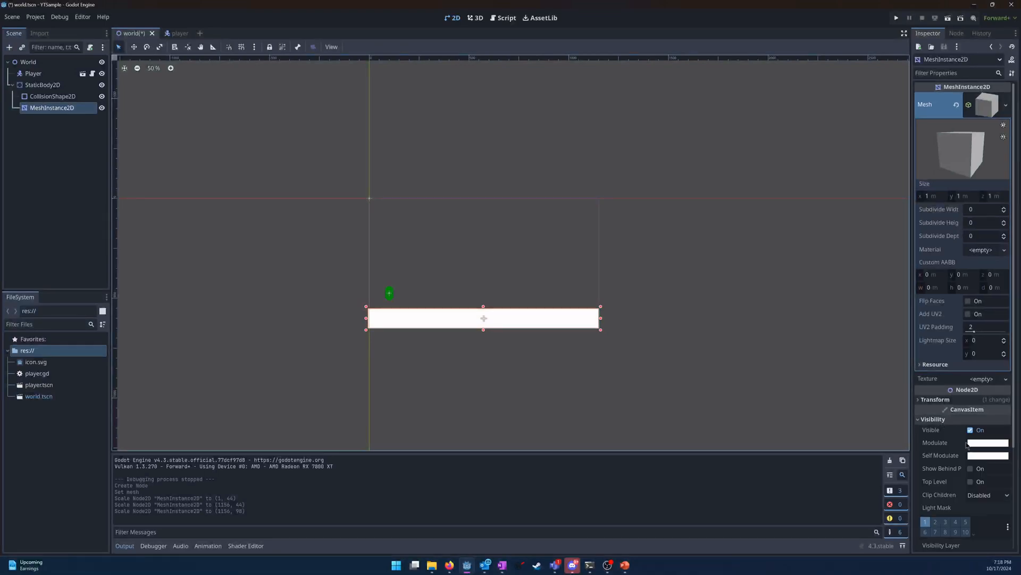
left_click(982, 444)
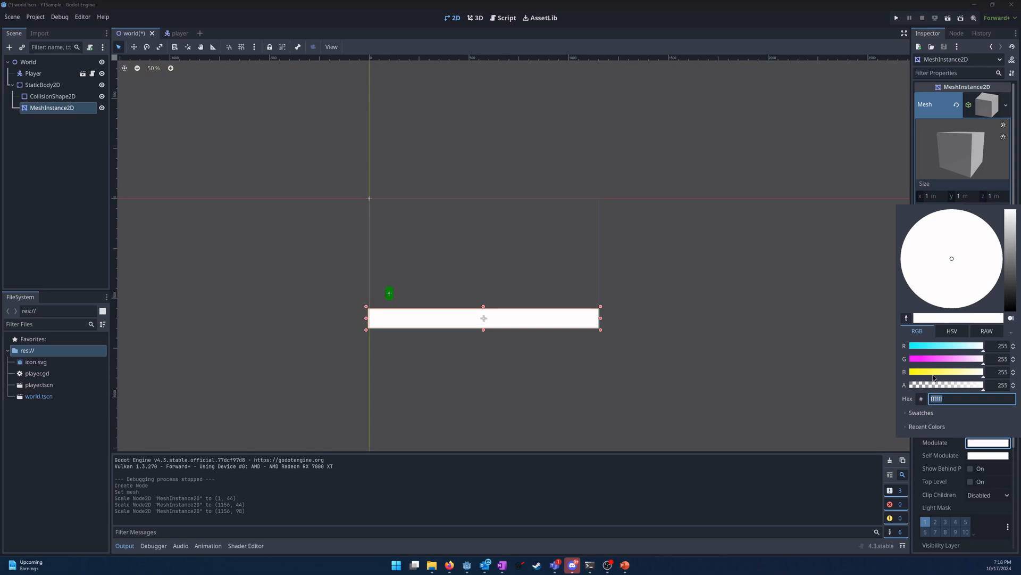
left_click_drag(935, 372, 921, 375)
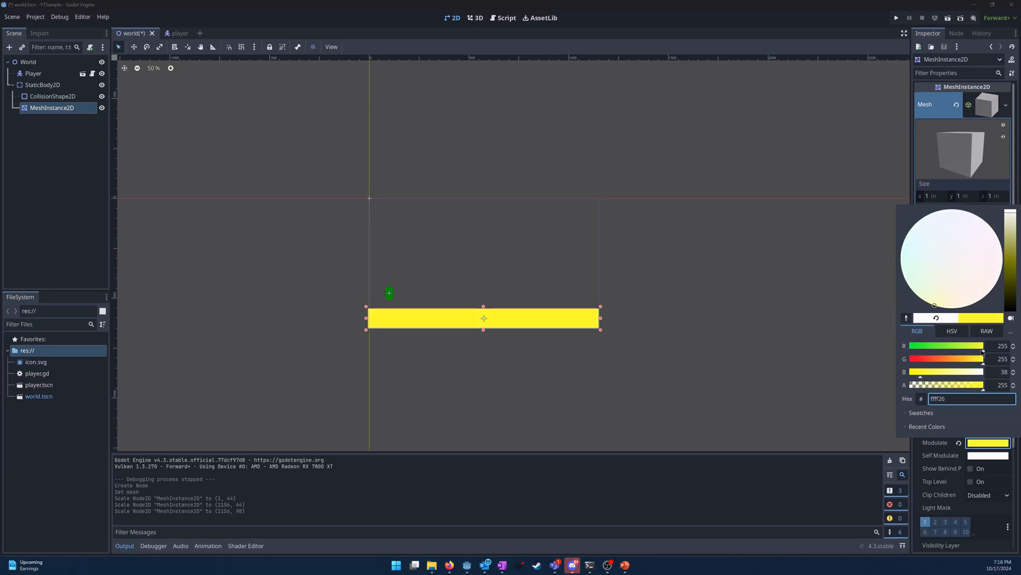
left_click_drag(981, 366, 968, 366)
left_click_drag(1011, 268, 1012, 278)
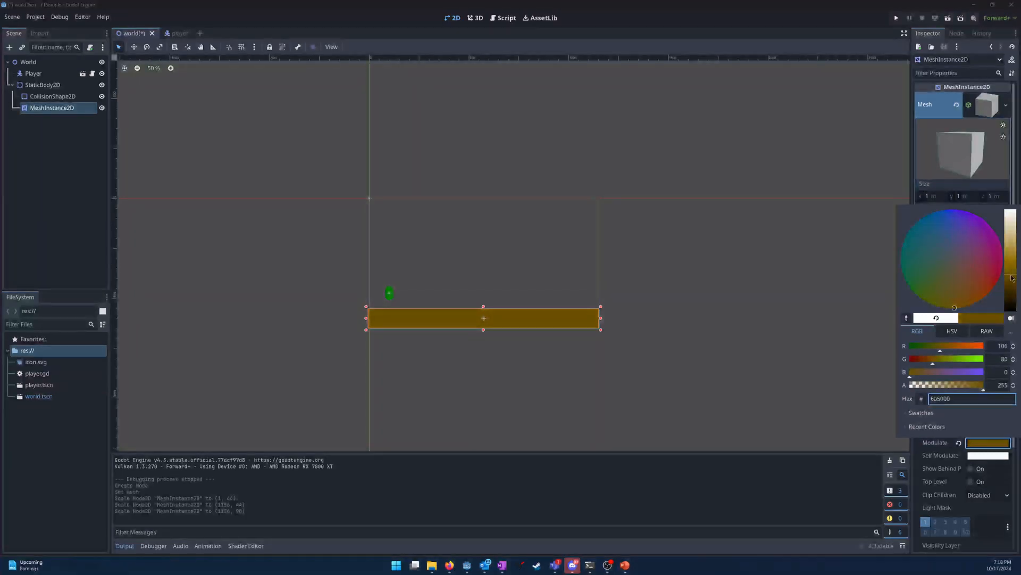
- Stretch the brown floor mesh to a scale of about (1184, 100), slightly past both ends of the collision shape
scroll(532, 330, "up", 5)
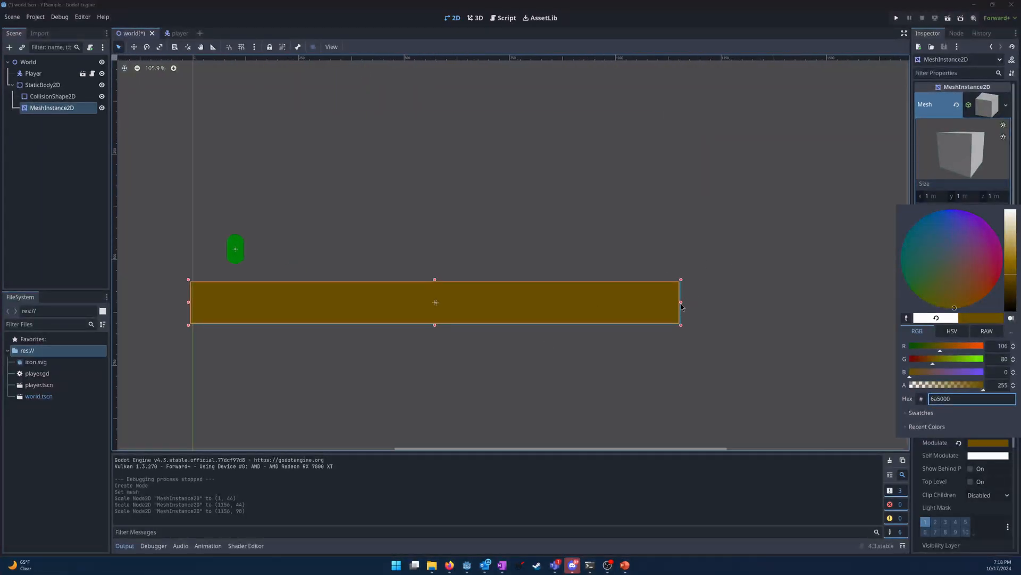
left_click(683, 305)
left_click_drag(682, 305, 703, 303)
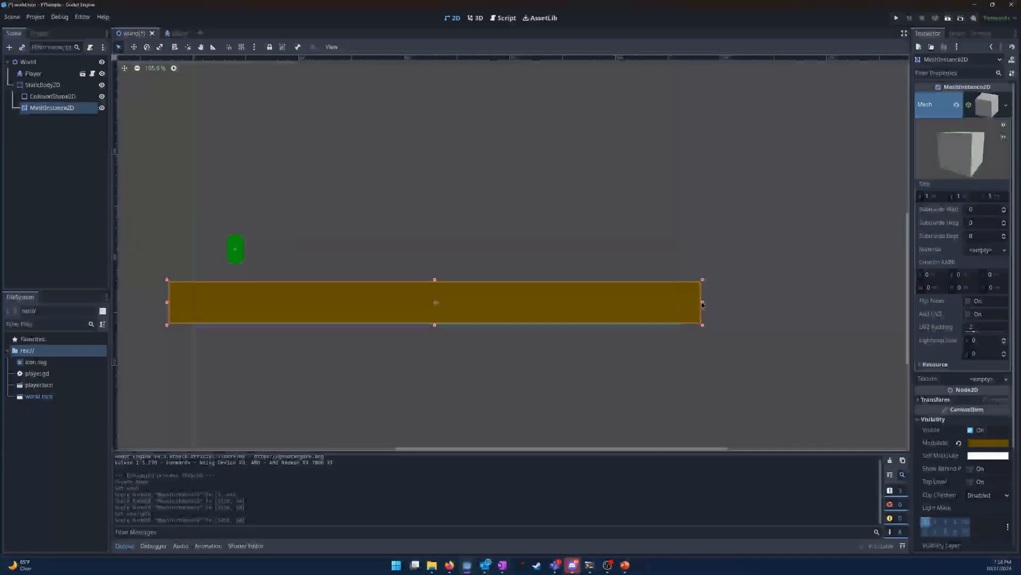
left_click_drag(434, 325, 435, 324)
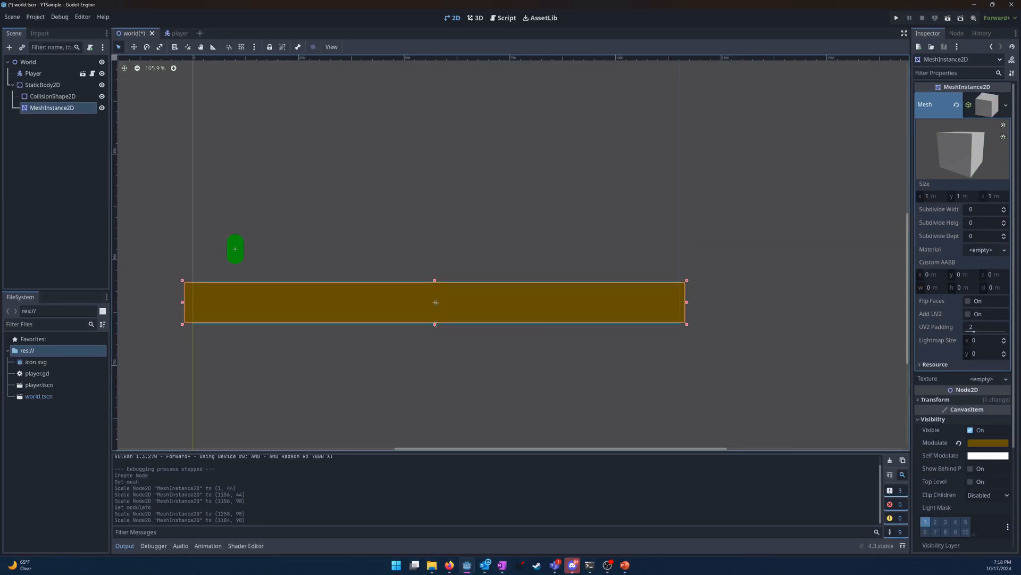
left_click(550, 371)
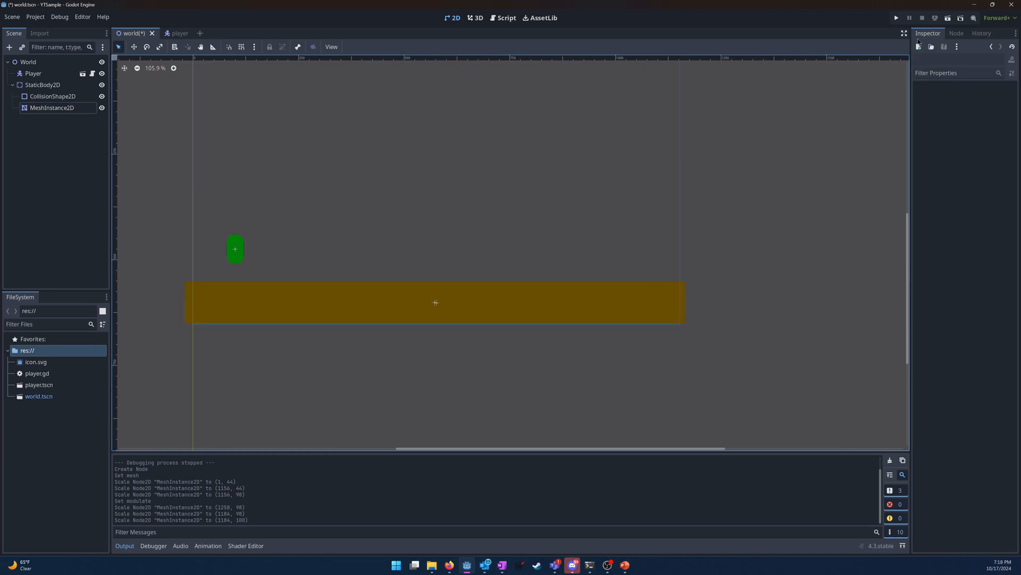
- Run the project, test moving and jumping the Player on the brown floor, and close the game window
left_click(897, 19)
key("Right")
key("space")
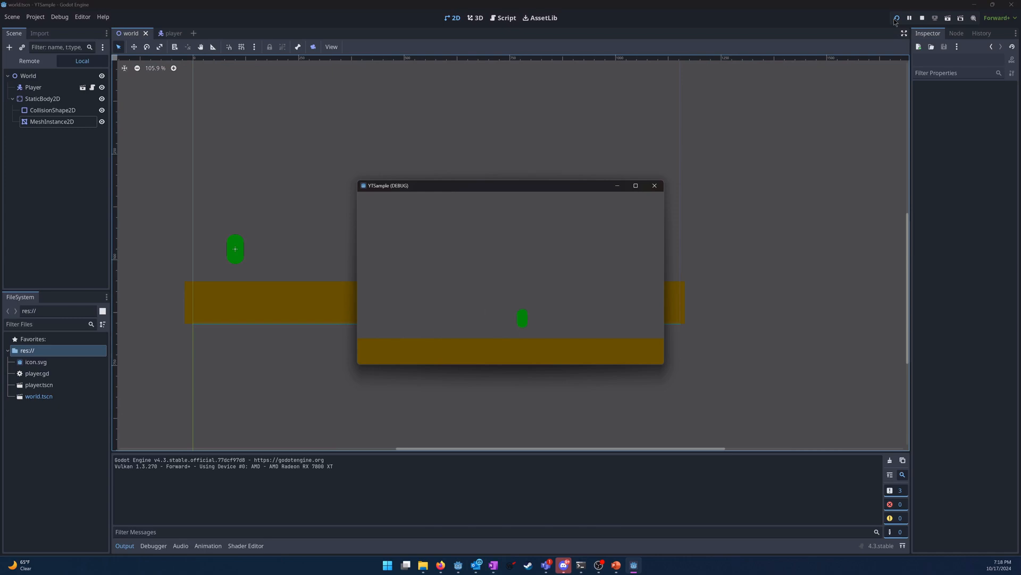
key("Left")
key("space")
key("space")
key("Right")
key("space")
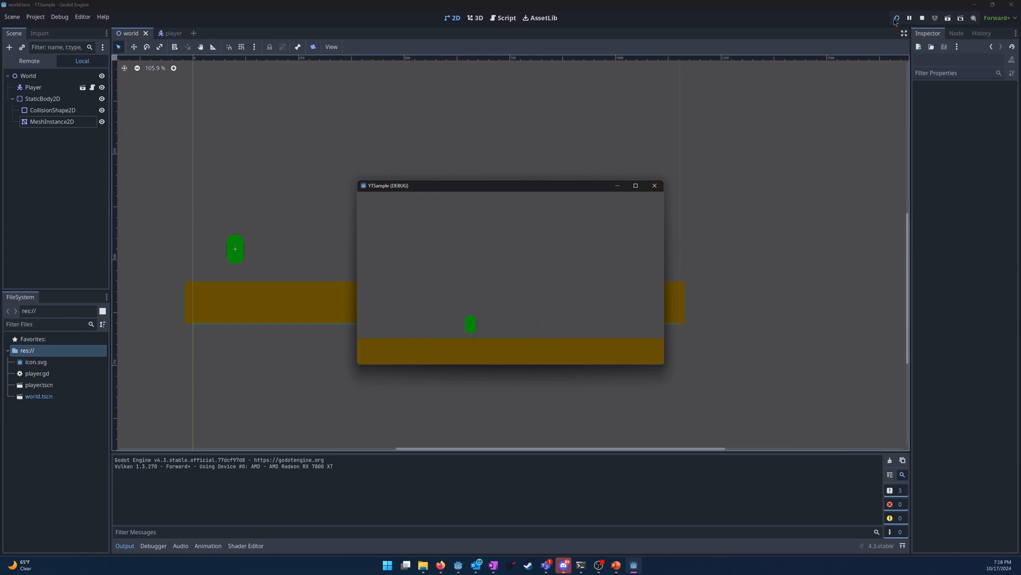
left_click(655, 186)
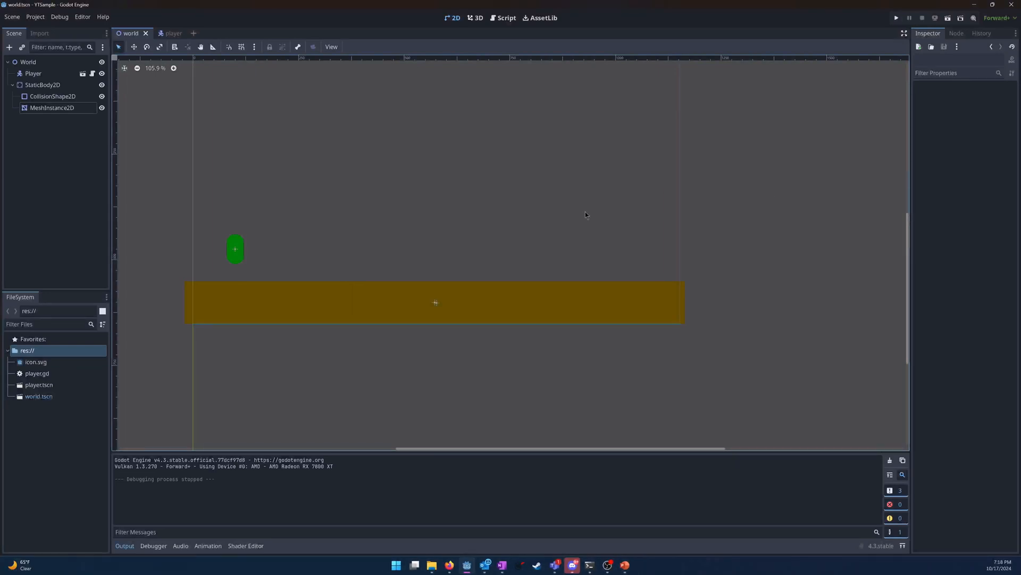
- Add a MeshInstance2D child node directly under the World node
scroll(717, 271, "down", 3)
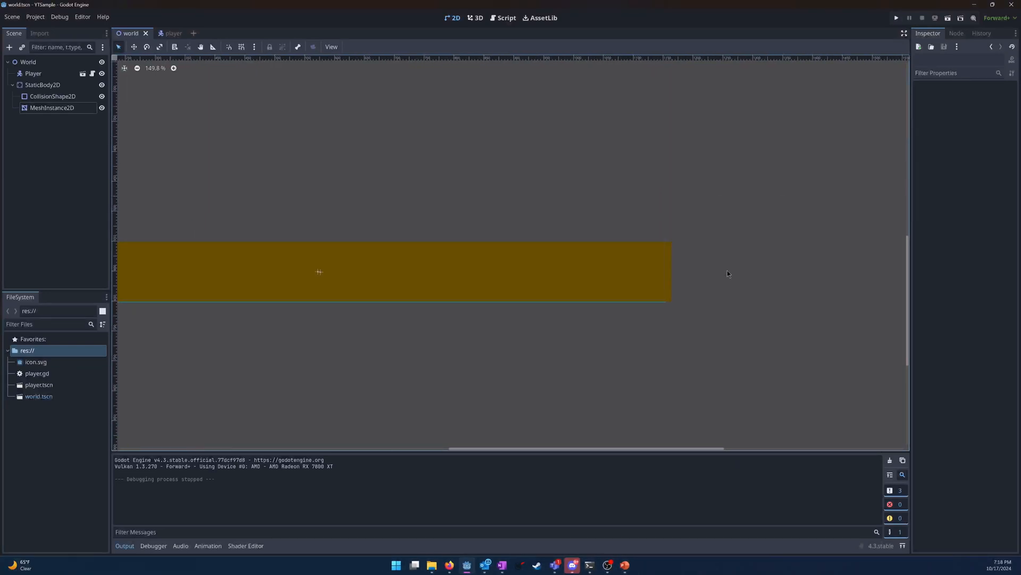
scroll(727, 270, "down", 4)
scroll(574, 166, "up", 2)
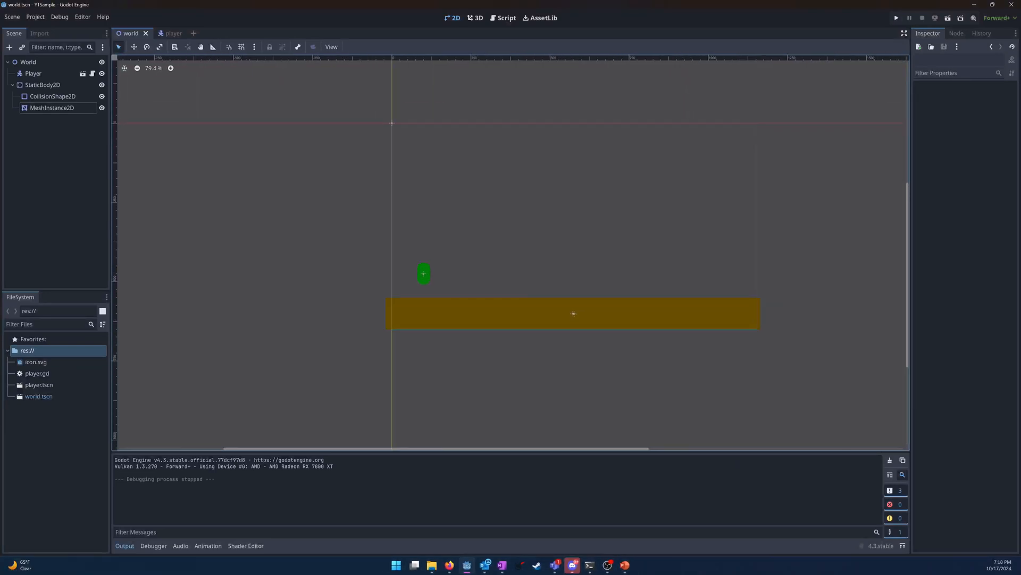
right_click(40, 61)
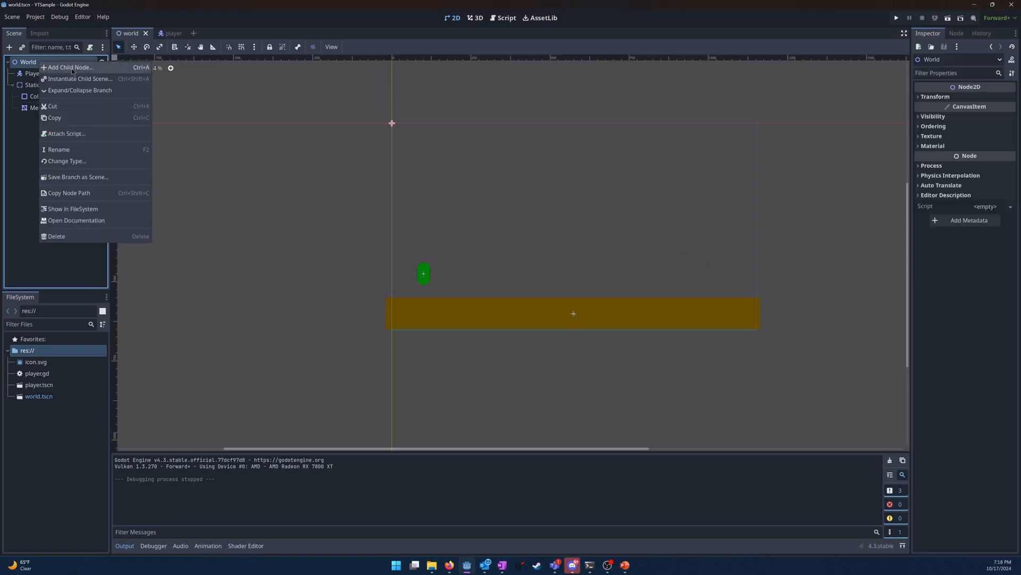
left_click(73, 67)
key("Return")
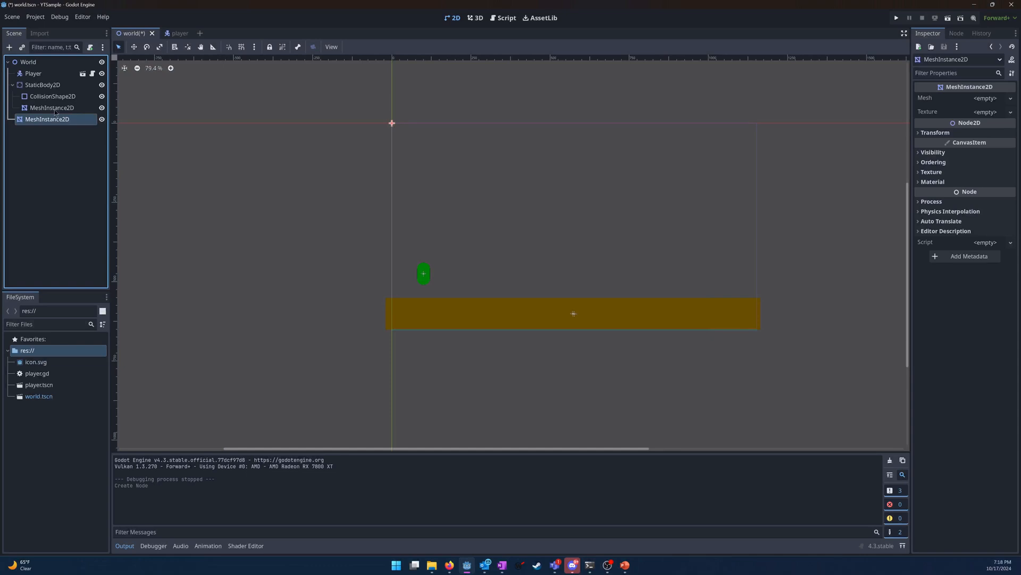
- Rename the StaticBody2D to Ground and the MeshInstance2D directly under World to Sky
double_click(44, 85)
type("Ground")
key("Return")
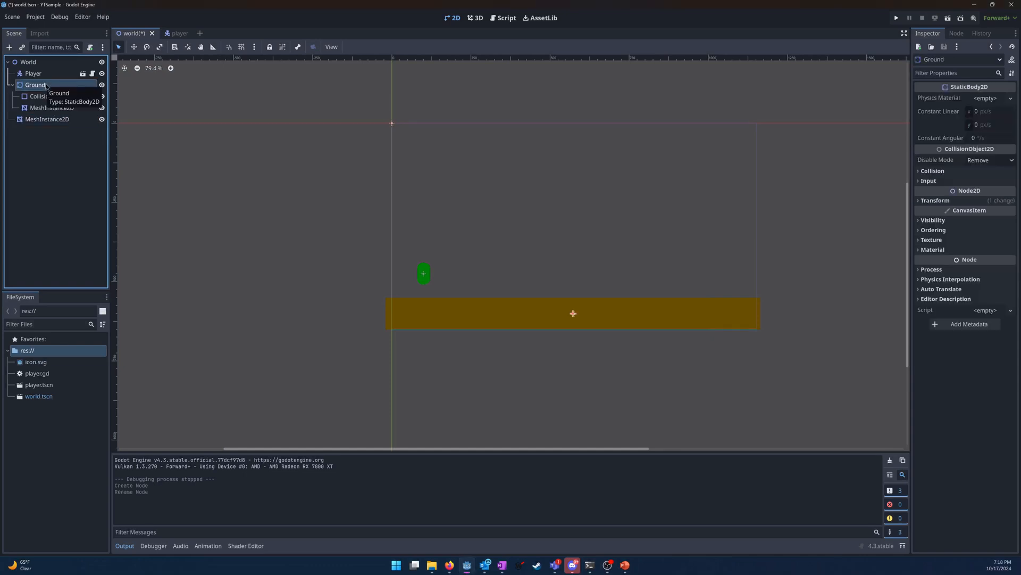
double_click(53, 118)
type("Sky")
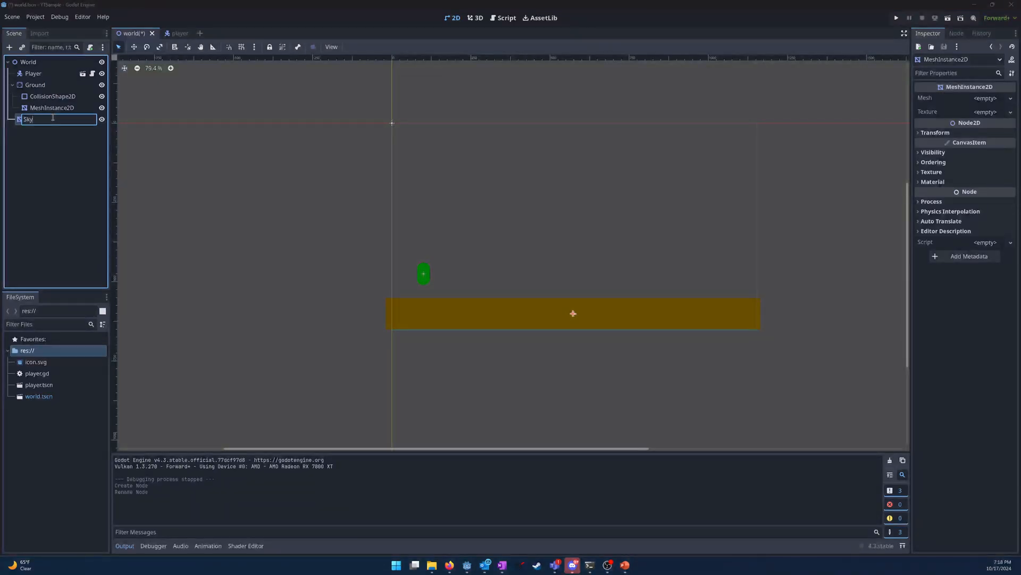
key("Return")
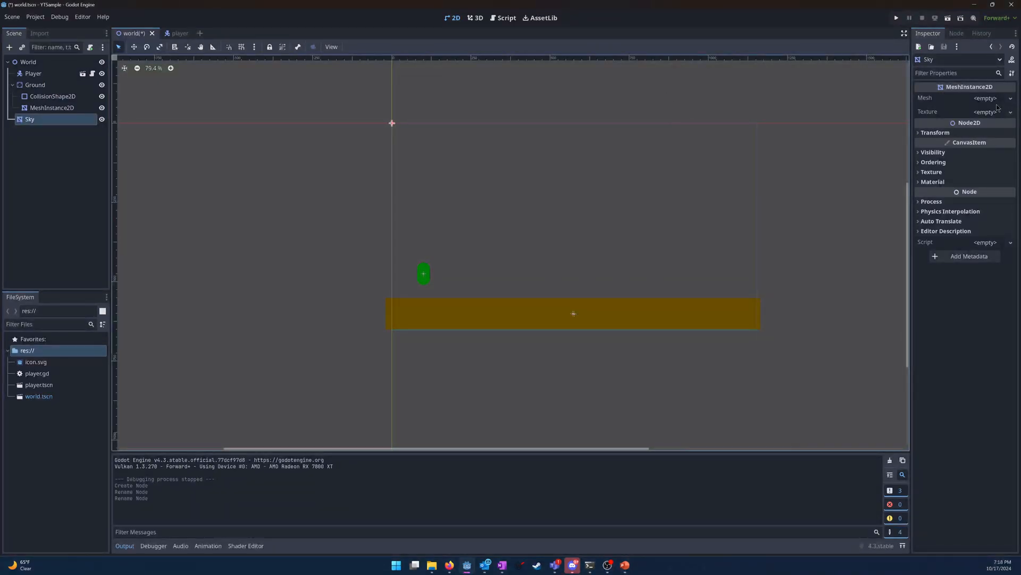
- Give Sky a new BoxMesh and scale it to about (1149.5, 577.5), filling the viewport frame down into the ground
left_click(994, 99)
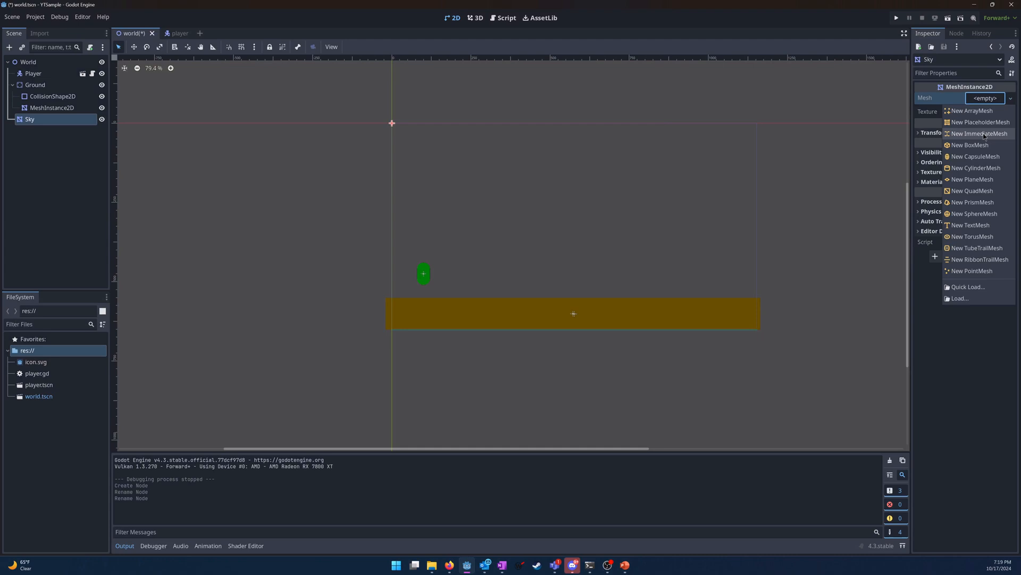
left_click(979, 145)
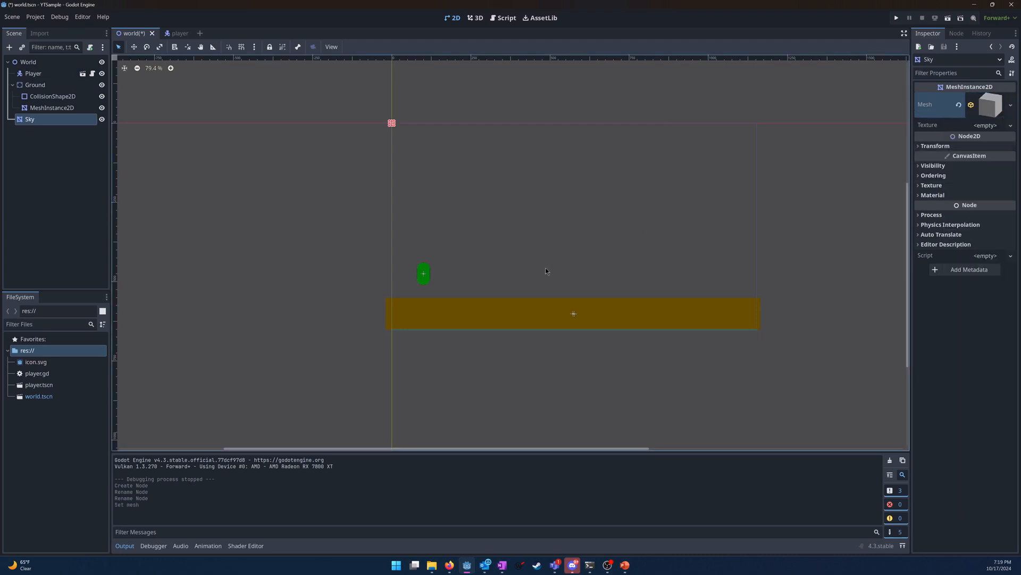
left_click_drag(395, 127, 408, 298)
left_click_drag(395, 210, 758, 233)
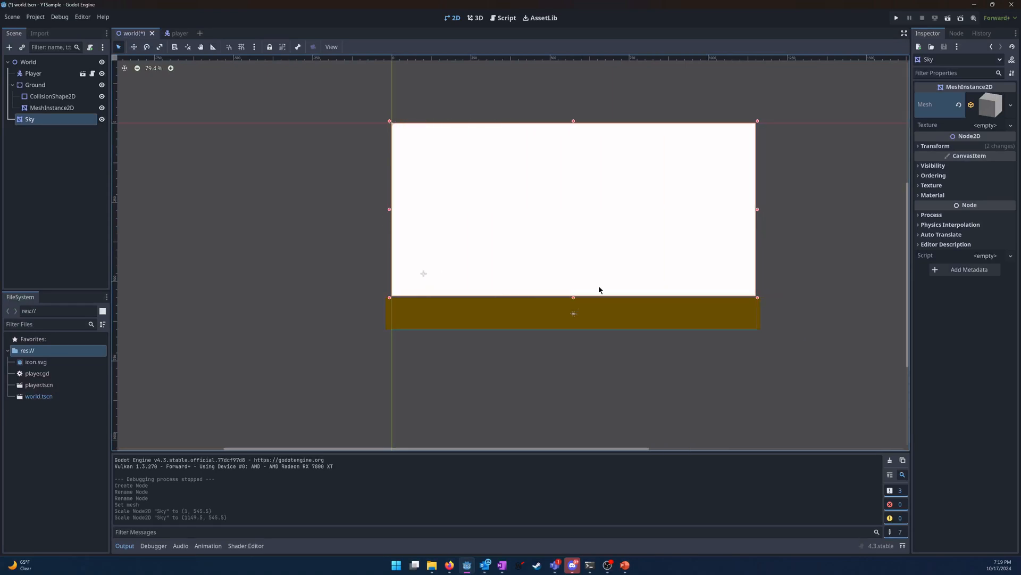
left_click_drag(573, 297, 573, 307)
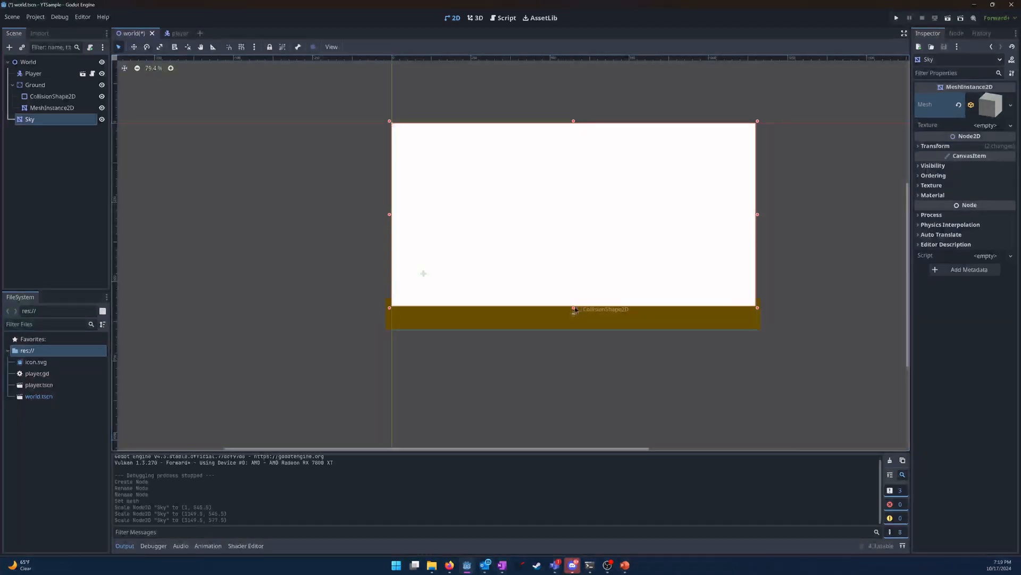
- Set Sky's Modulate color to light blue, hex 567eff, and move Sky above Player in the World node order
left_click(952, 165)
left_click(991, 190)
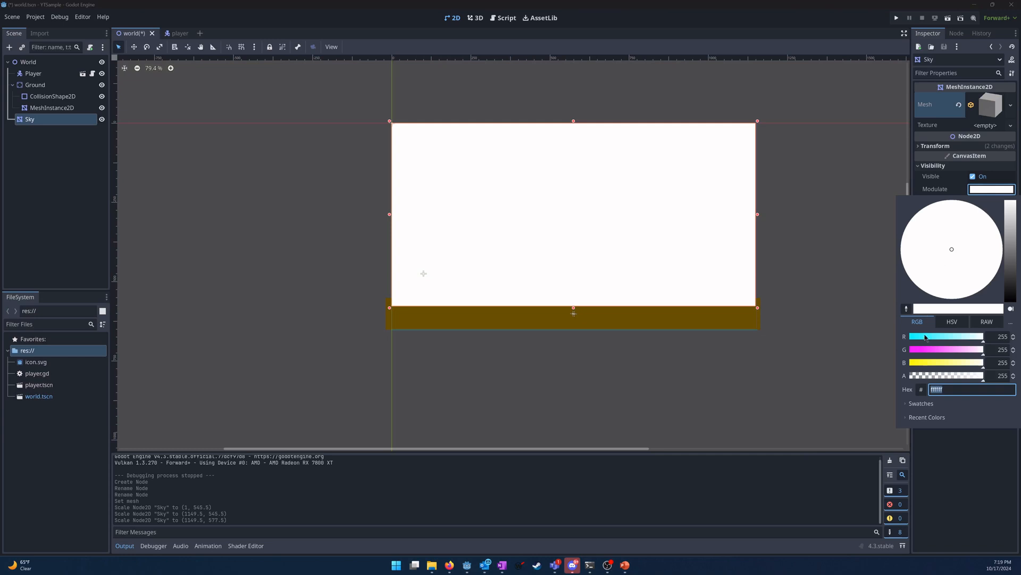
left_click_drag(961, 343, 923, 351)
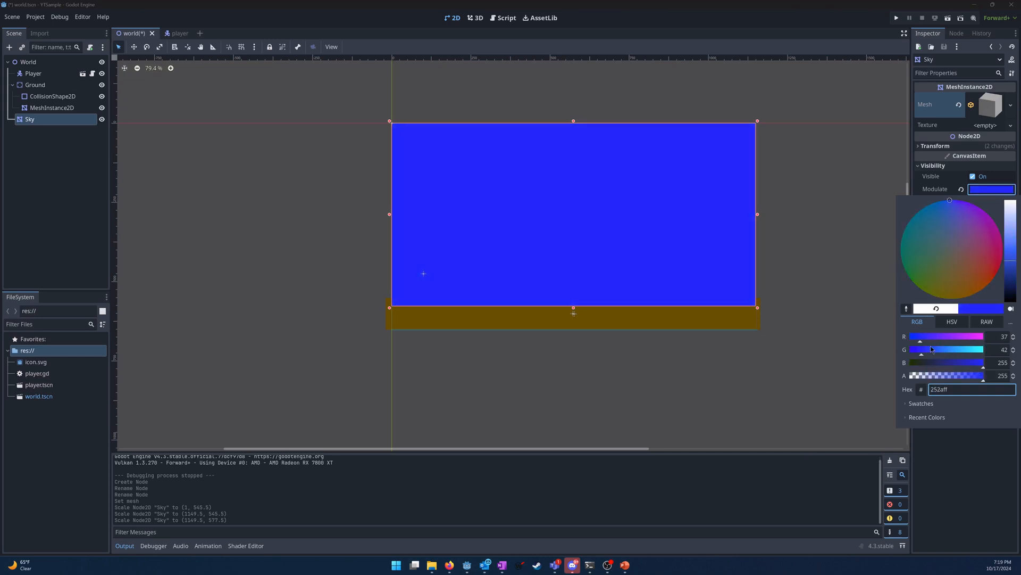
left_click_drag(1010, 260, 1011, 246)
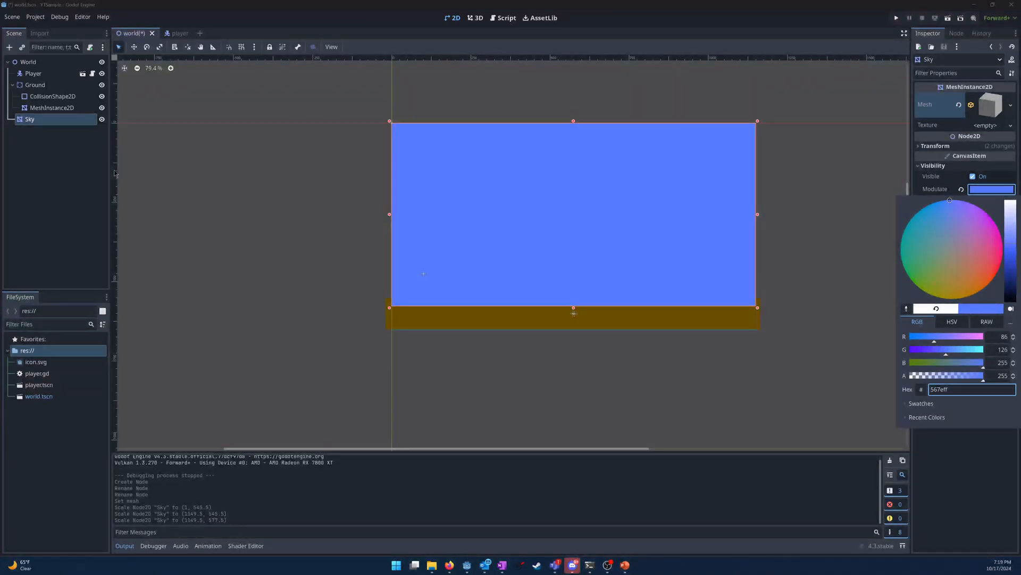
left_click(867, 230)
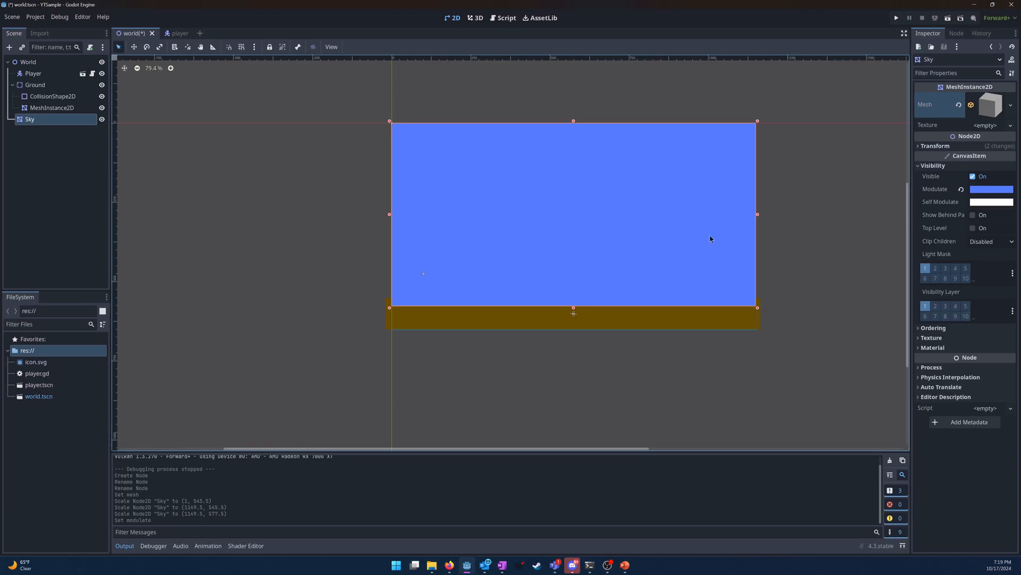
left_click_drag(29, 122, 26, 74)
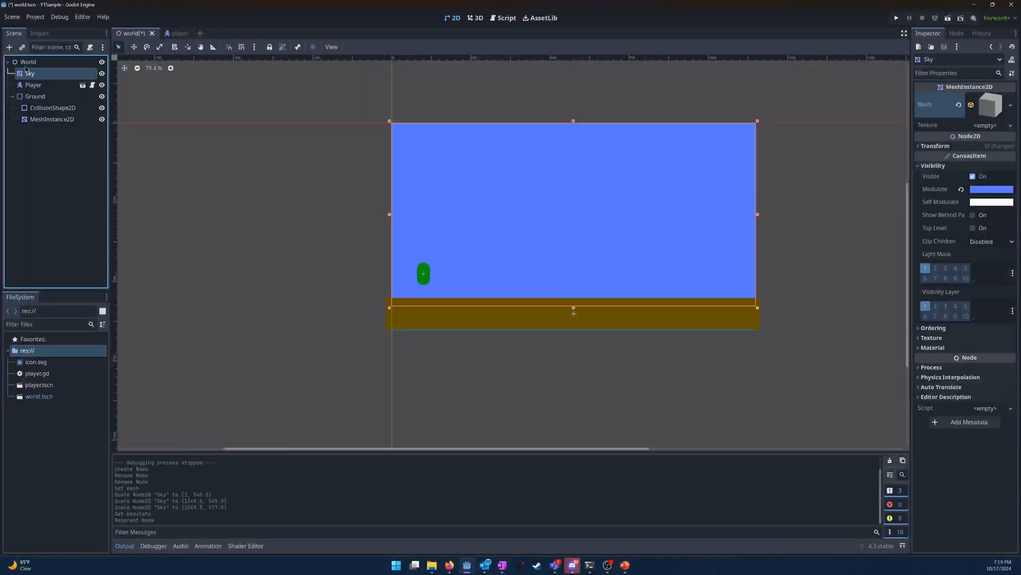
- Widen Sky on both sides to a scale of about (1171, 577.5) so it extends past the viewport frame's edges
left_click(631, 417)
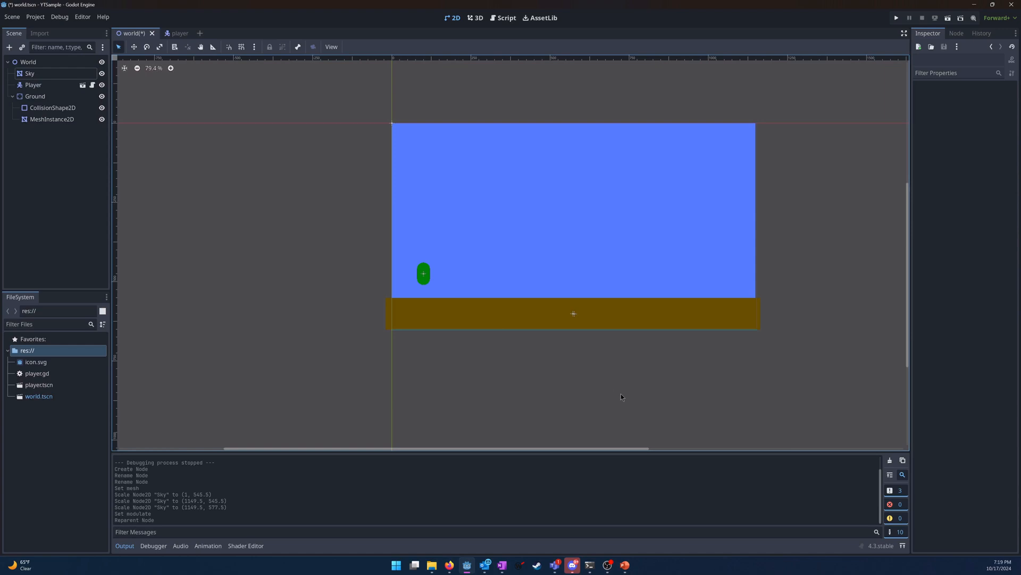
left_click(748, 213)
left_click_drag(758, 214, 761, 215)
left_click_drag(389, 216, 386, 216)
left_click(489, 417)
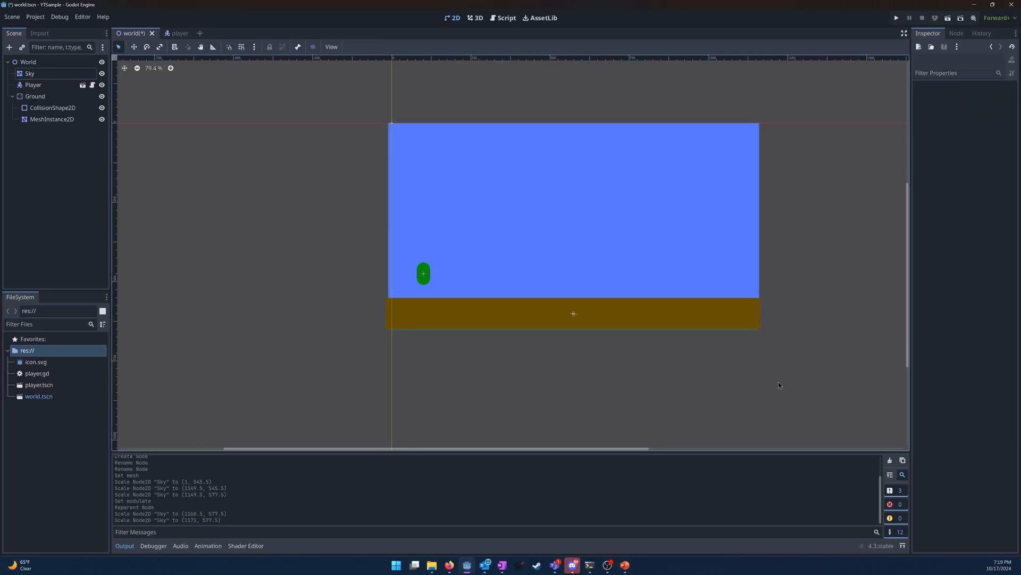
- Run the project, test moving the player both ways and jumping against the blue sky, and close the game window
left_click(896, 19)
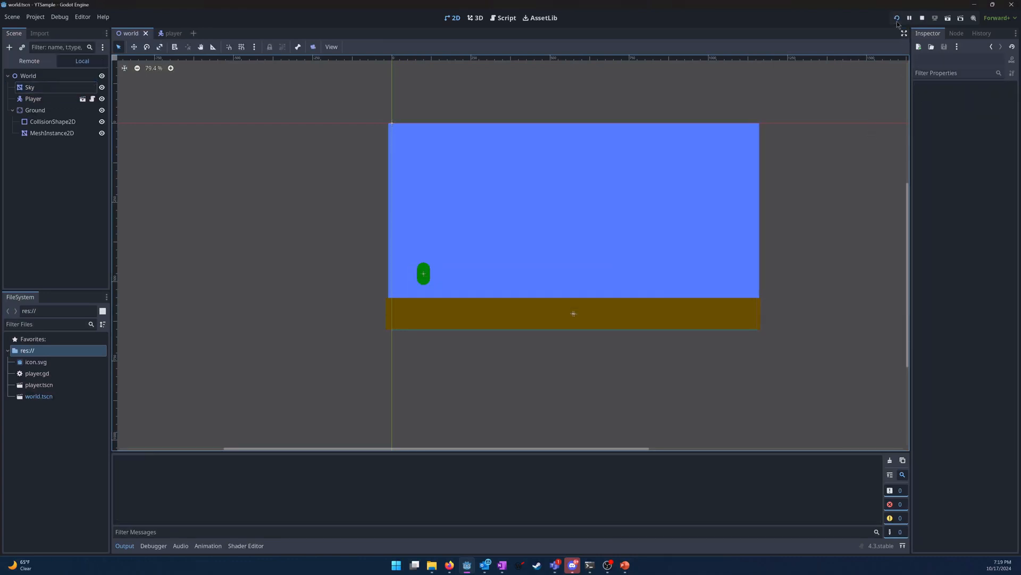
key("Right")
key("space")
key("space")
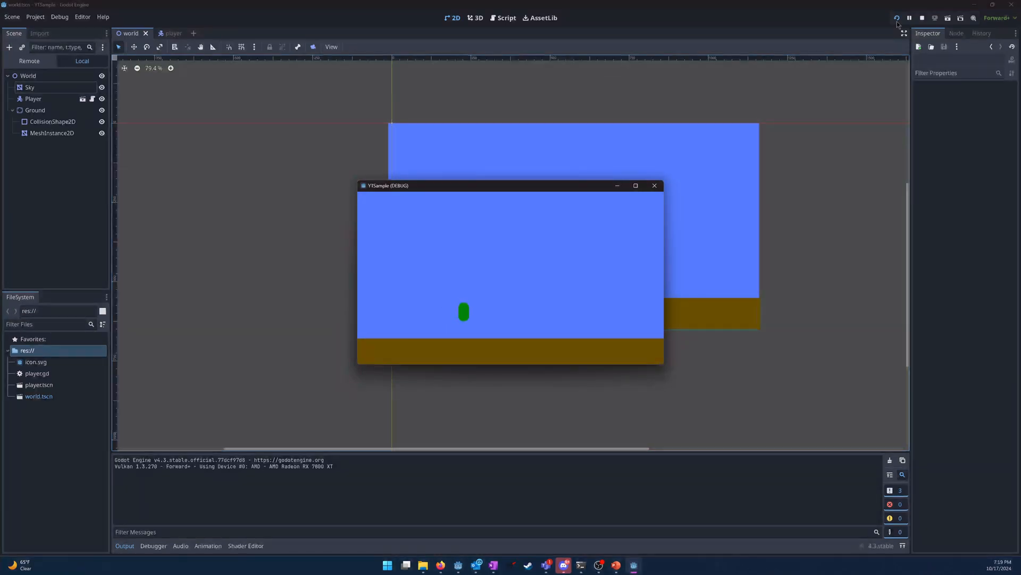
key("Left")
key("space")
key("space")
key("Right")
key("space")
key("space")
left_click(655, 186)
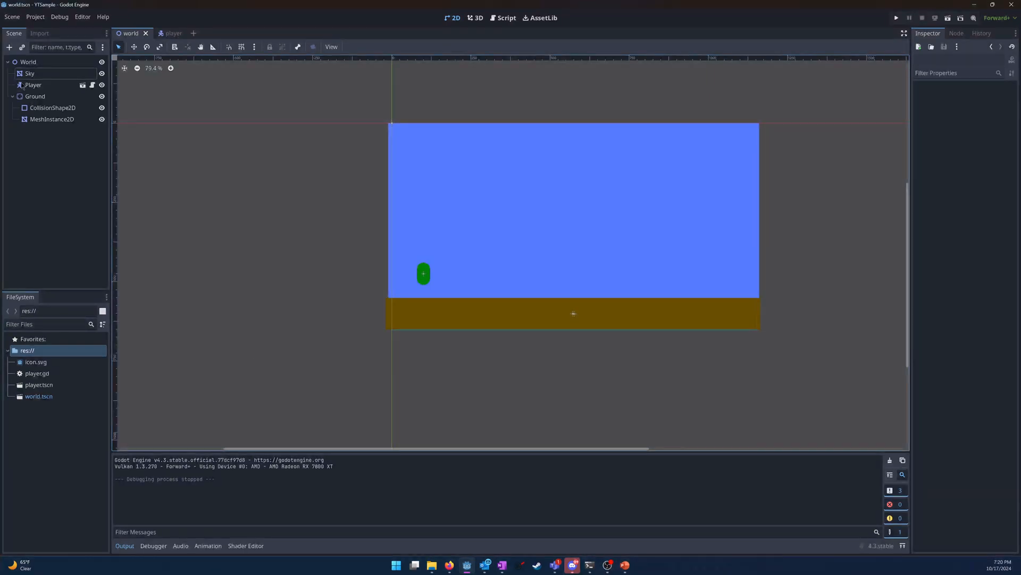
- Delete the MeshInstance2D node from the player scene and reset the CollisionShape2D's Modulate color to white
left_click(169, 33)
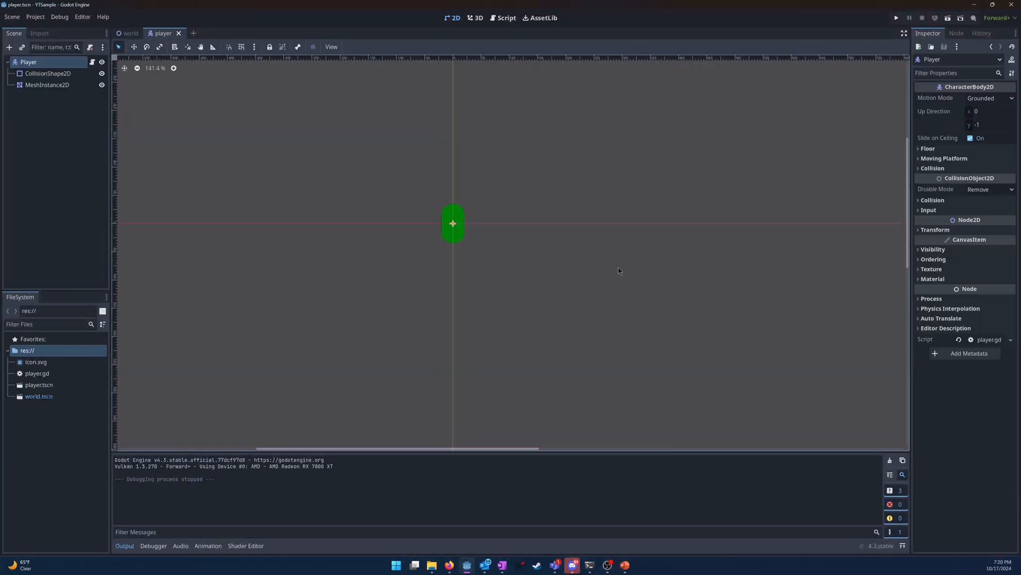
left_click(53, 87)
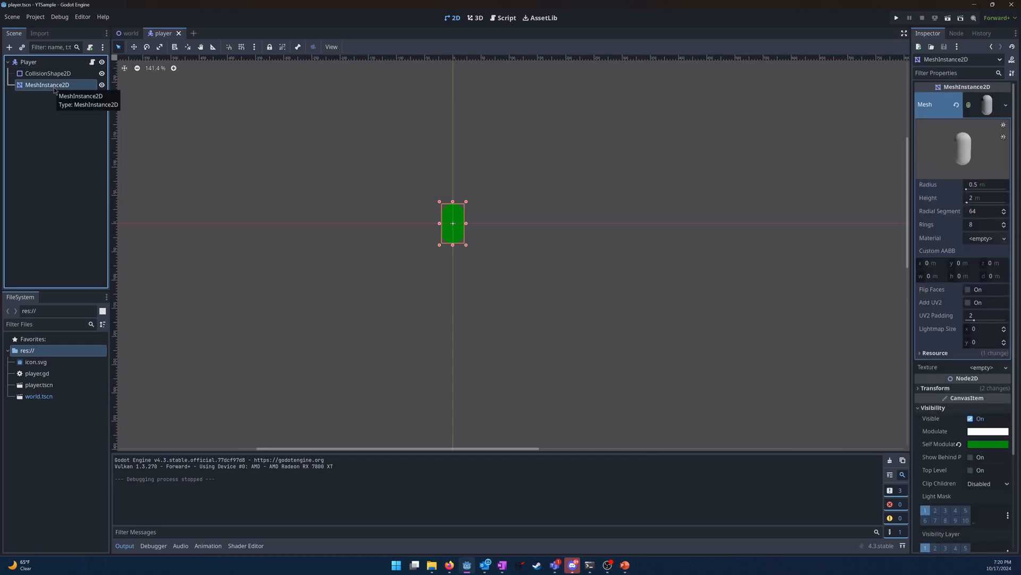
key("Delete")
key("Return")
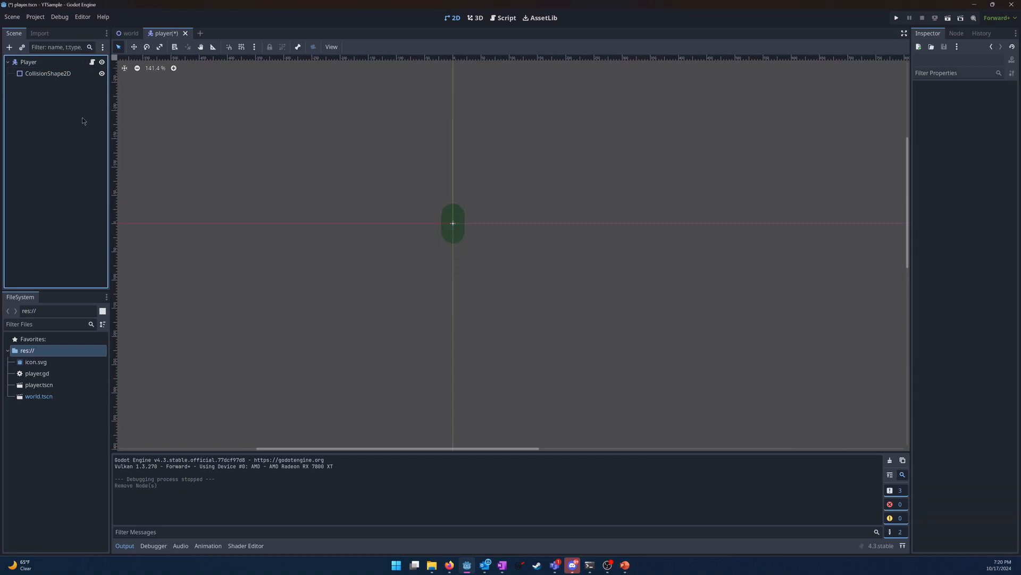
left_click(46, 74)
left_click(974, 264)
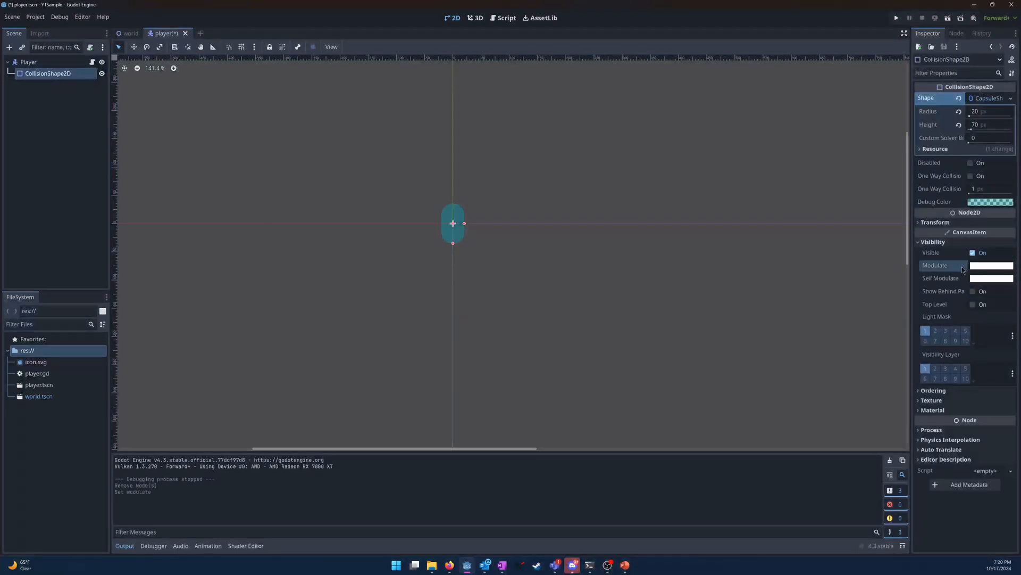
- Add a Sprite2D child node to Player and assign icon.svg as its texture
left_click(28, 62)
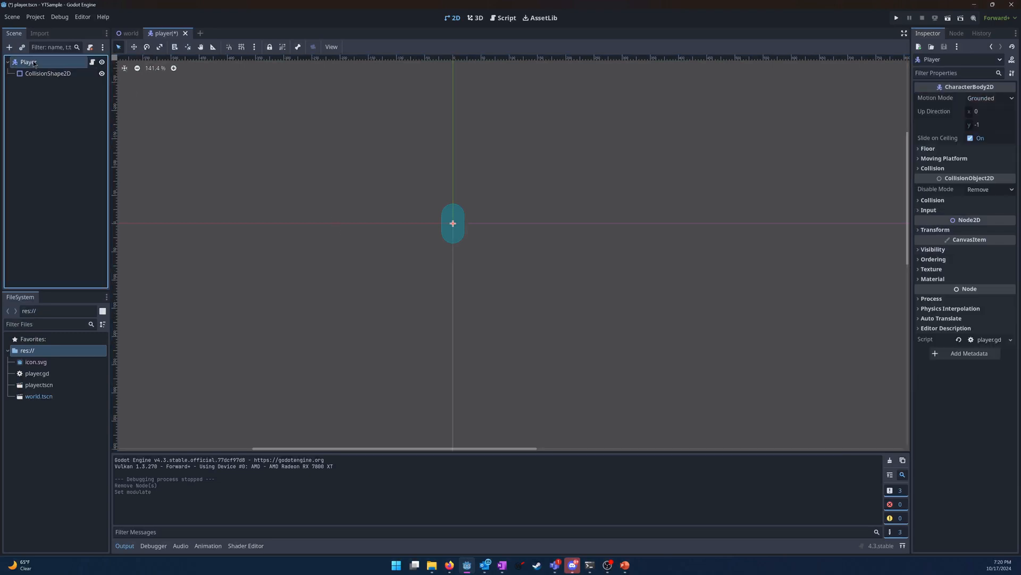
right_click(32, 61)
left_click(77, 84)
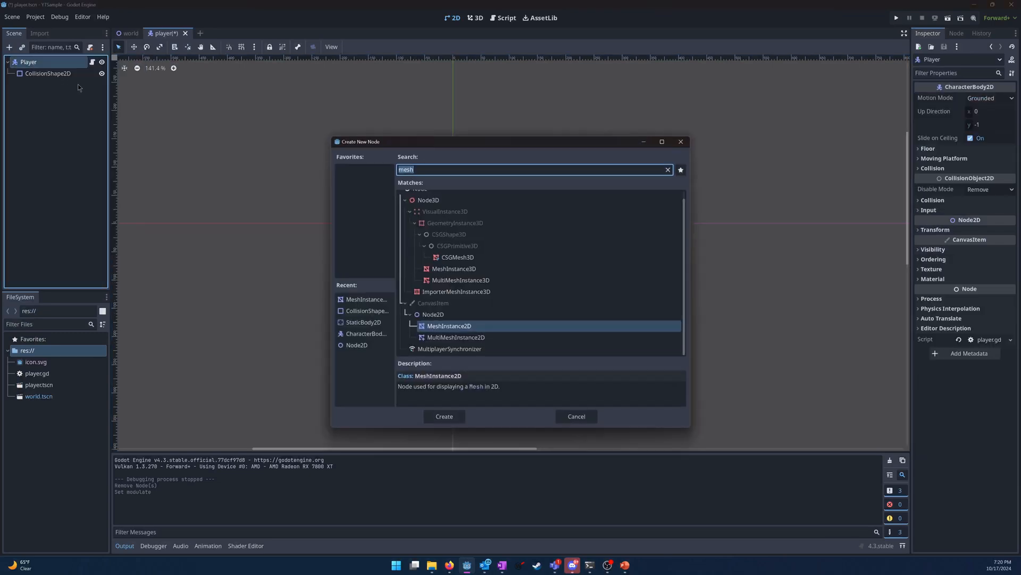
type("sprite")
key("Return")
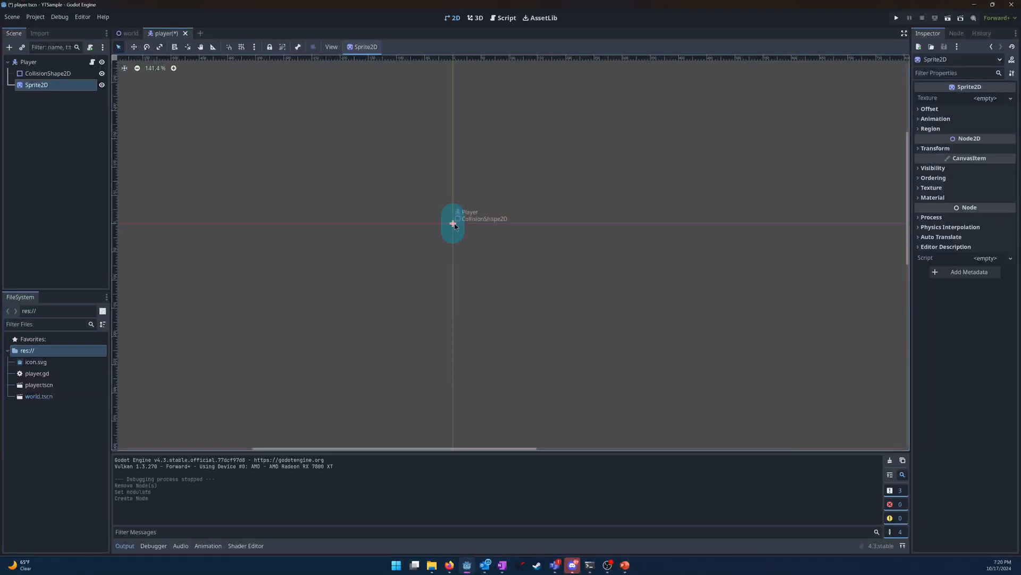
left_click(36, 364)
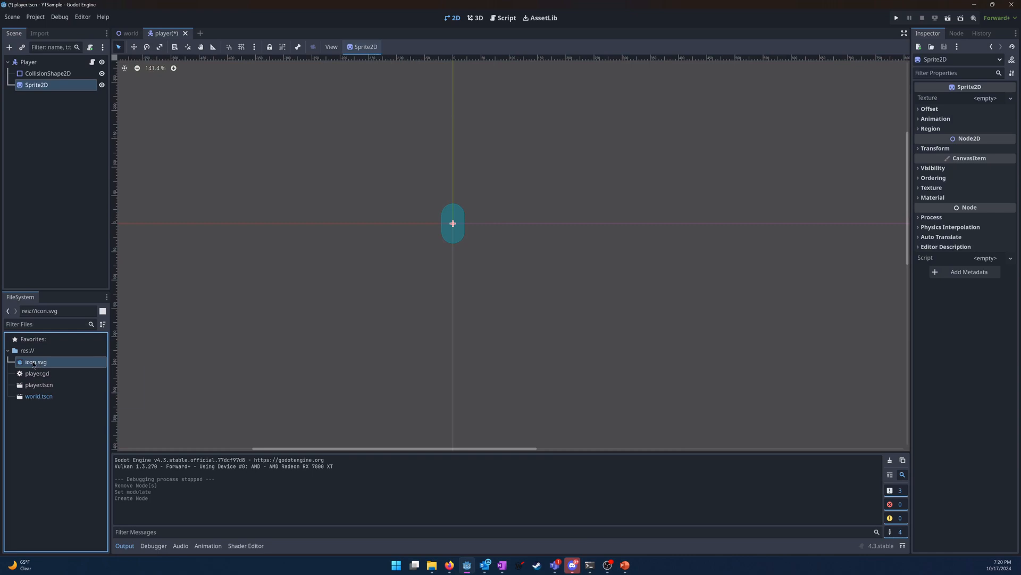
left_click_drag(27, 362, 982, 101)
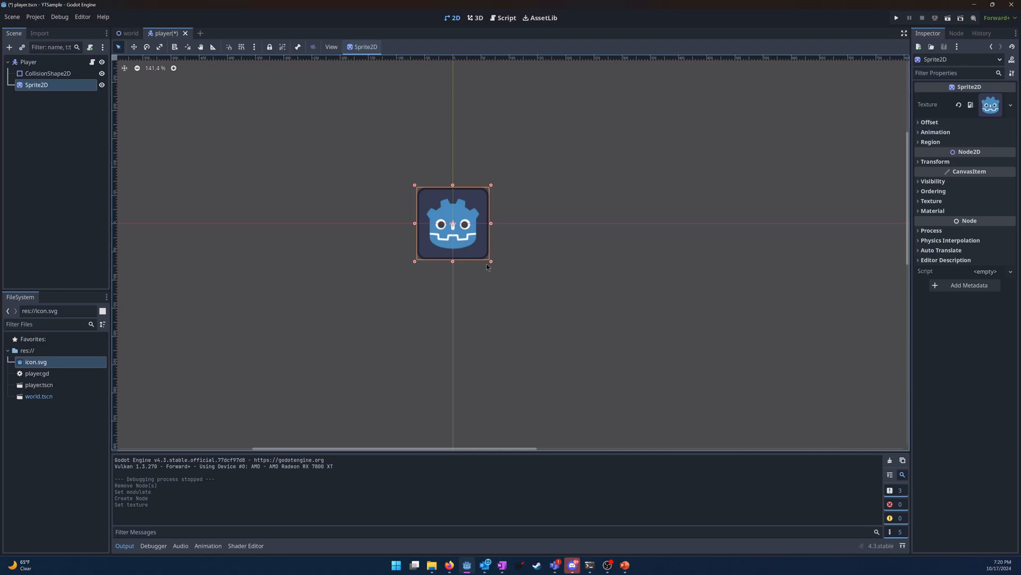
- Scale the Sprite2D about its center to about (0.31, 0.52) to match the collision capsule, and save the player scene
left_click_drag(490, 262, 474, 237)
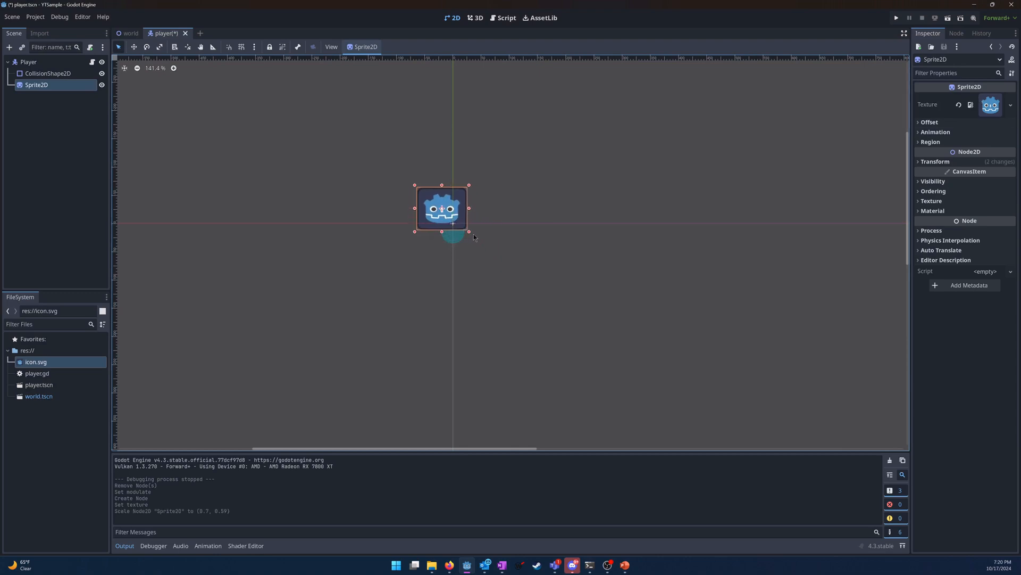
key("ctrl+z")
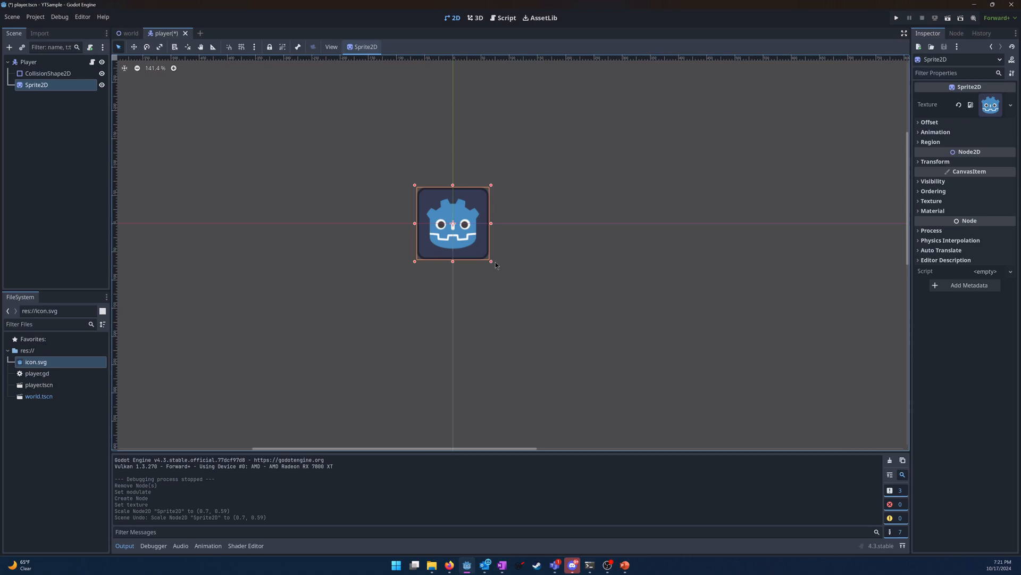
left_click_drag(491, 262, 467, 223)
left_click(513, 225)
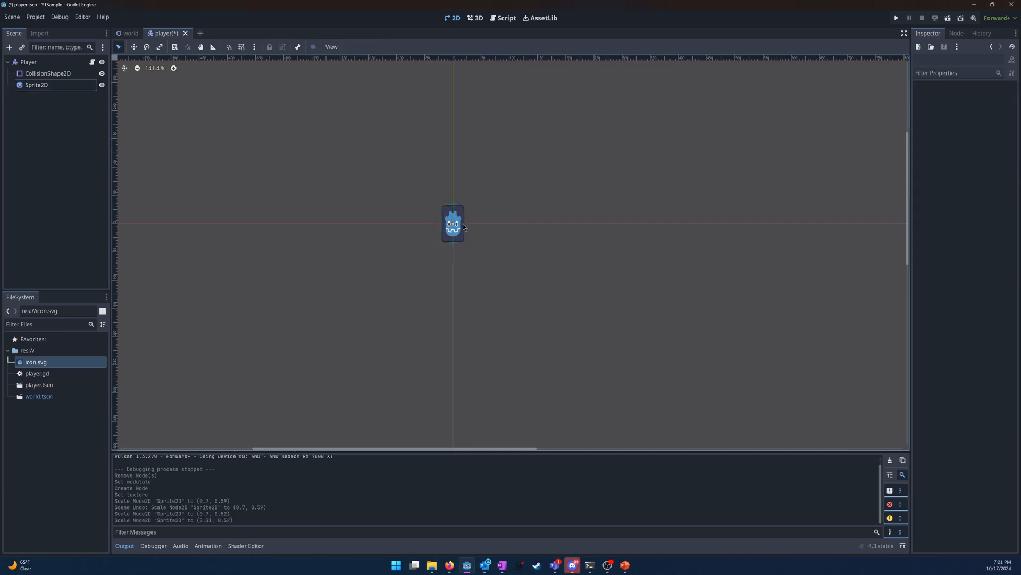
key("ctrl+s")
- Return to the world scene, run the project to test moving and jumping with the icon sprite, and close the game window
left_click(128, 33)
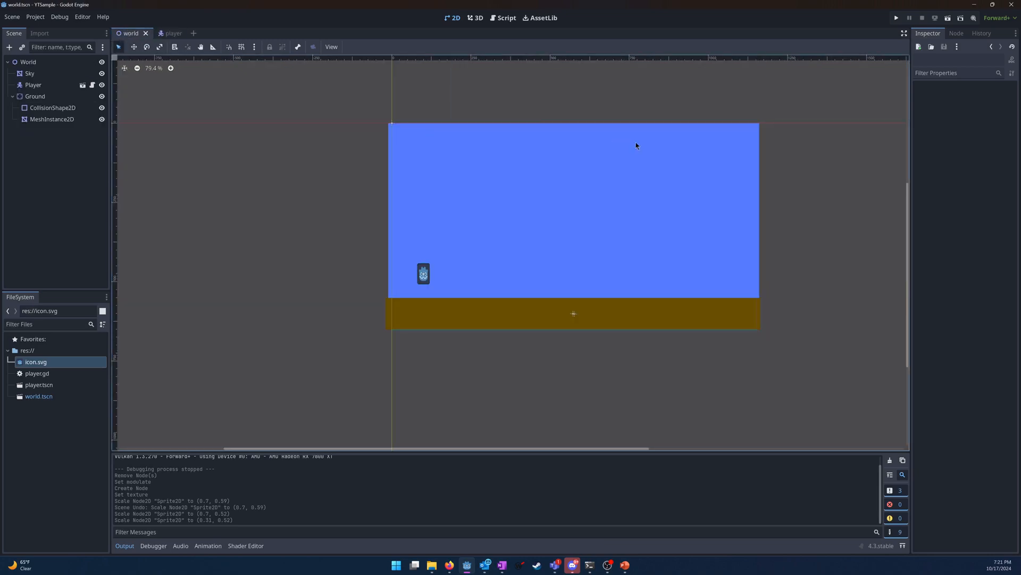
left_click(897, 18)
key("Right")
key("space")
key("space")
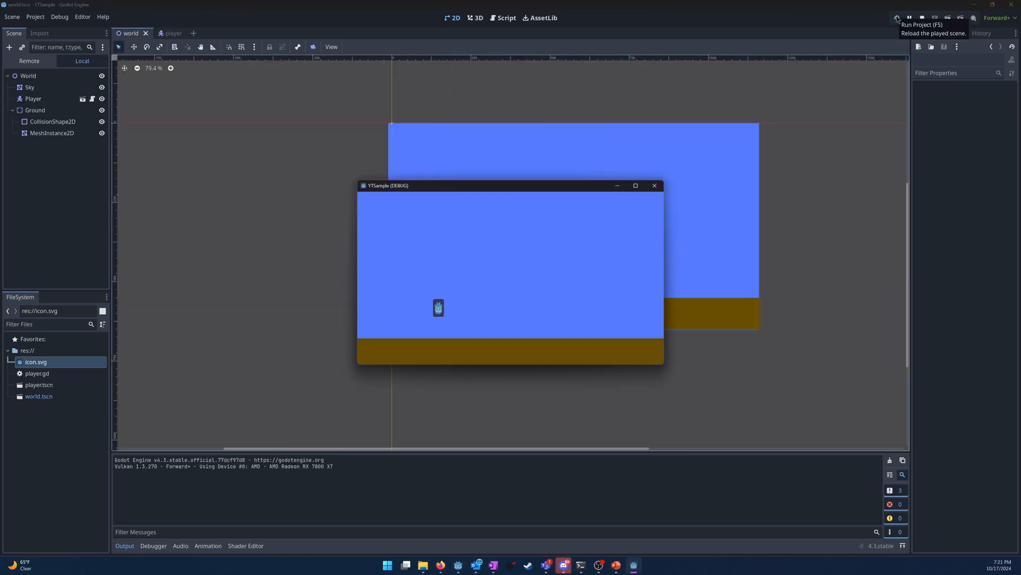
key("Left")
key("space")
key("space")
key("Right")
key("space")
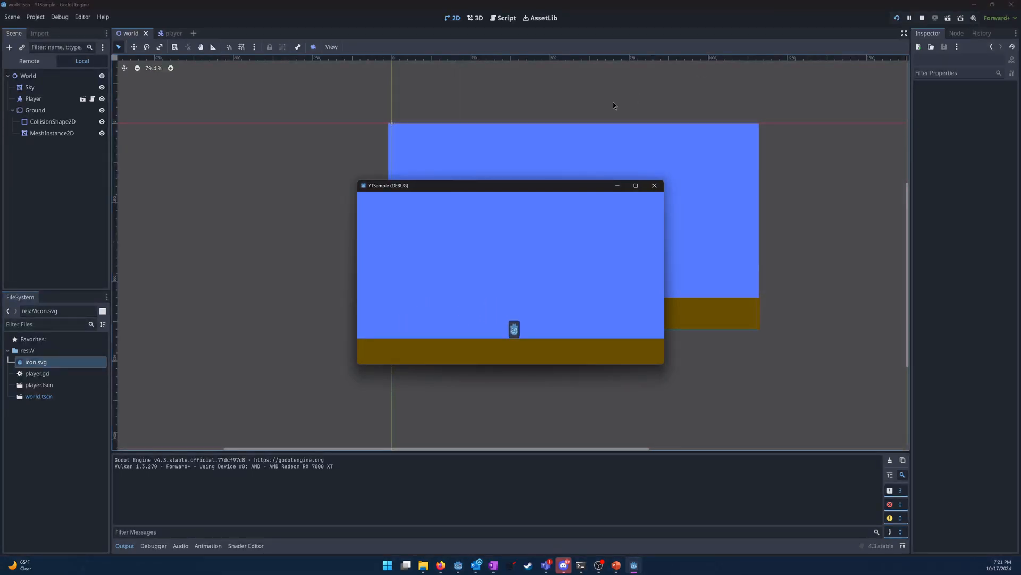
left_click(654, 186)
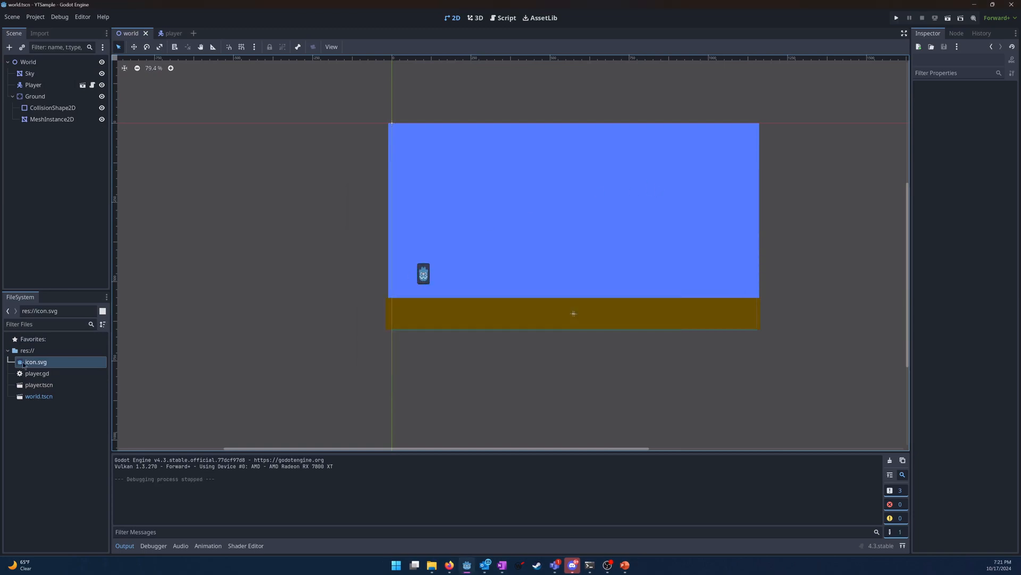
- Create a new folder named sprites in the project's res:// root
left_click(58, 430)
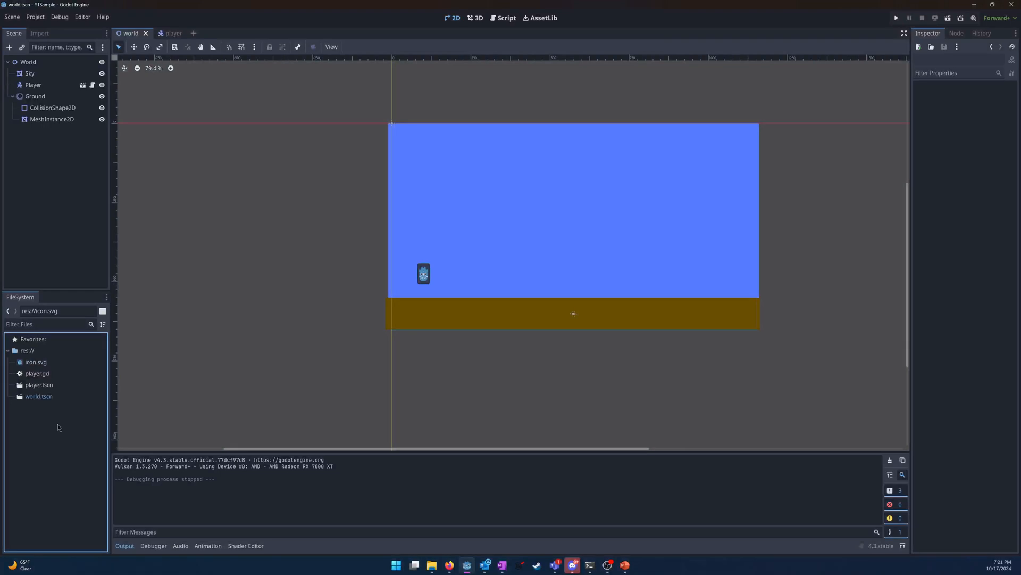
left_click(40, 353)
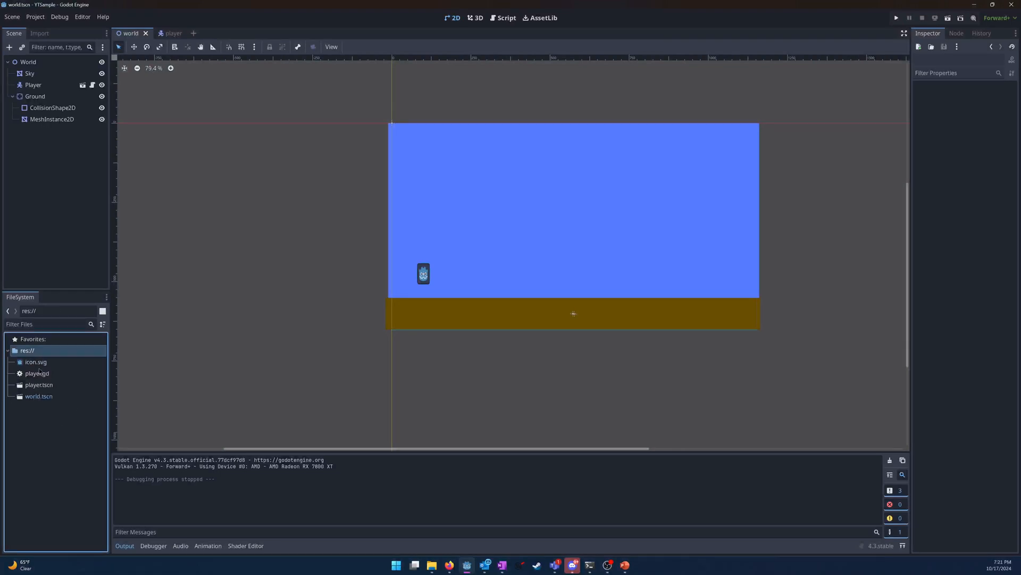
right_click(40, 416)
left_click(73, 426)
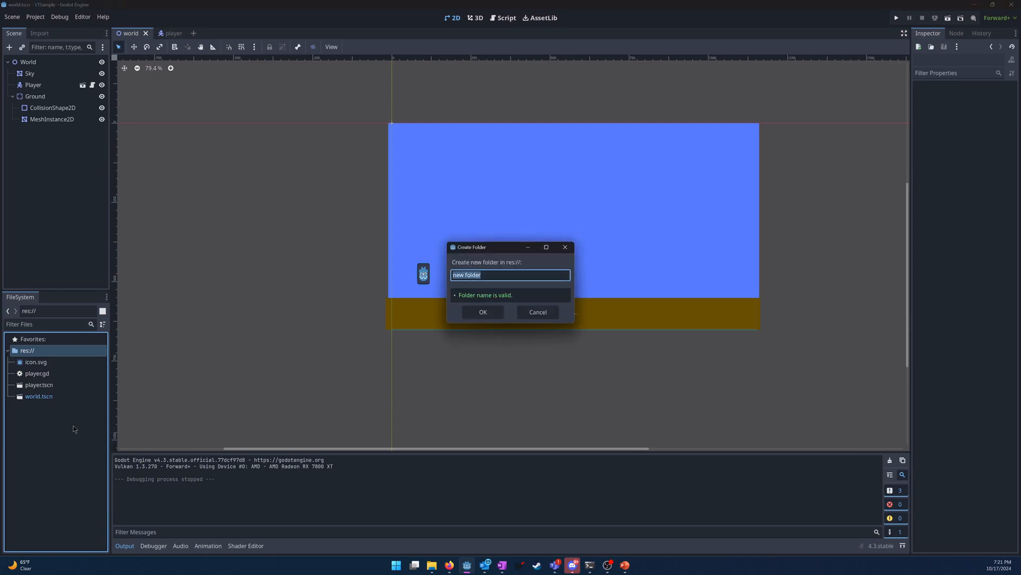
type("sprites")
key("Return")
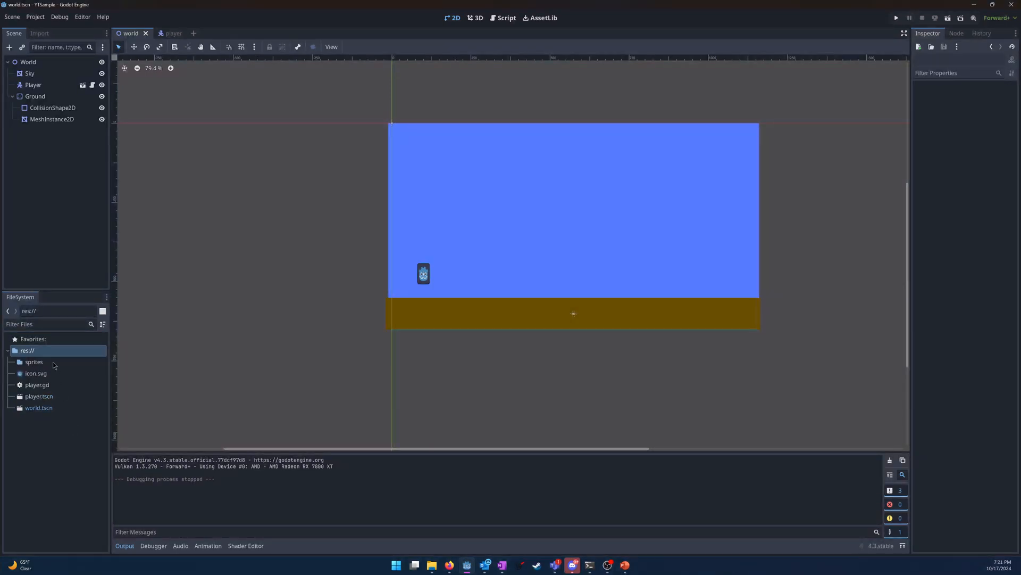
left_click(27, 507)
left_click(39, 373)
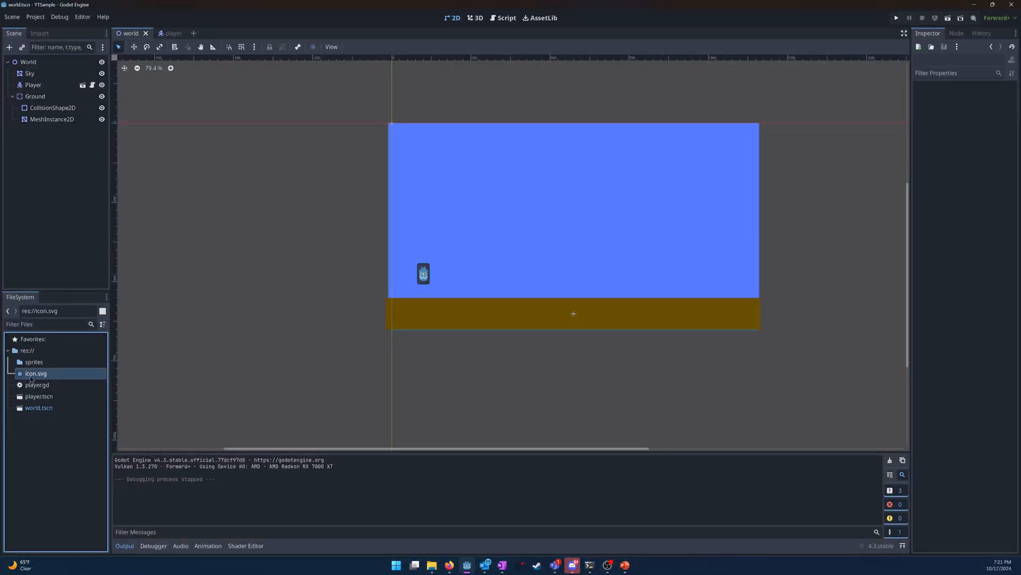
mouse_move(19, 375)
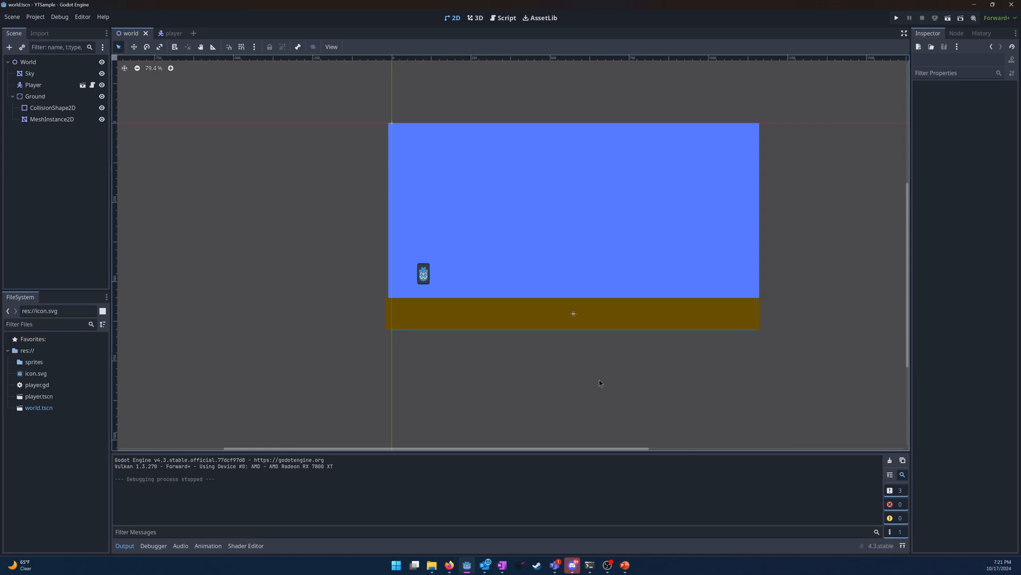
- Switch to the Godot documentation in Firefox and open its home page at docs.godotengine.org/en/stable/
key("alt+Tab")
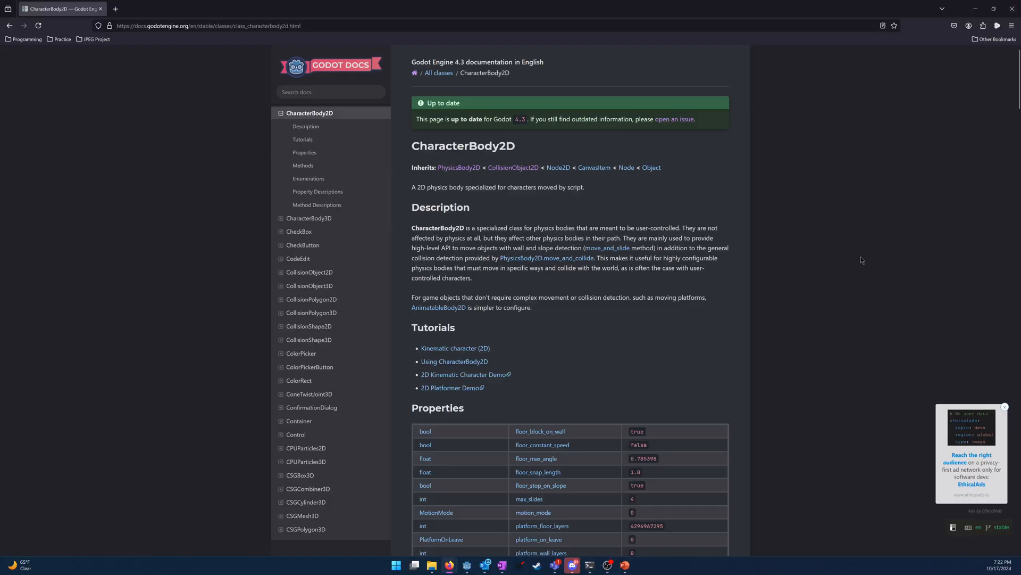
scroll(275, 215, "up", 2)
scroll(275, 215, "up", 1)
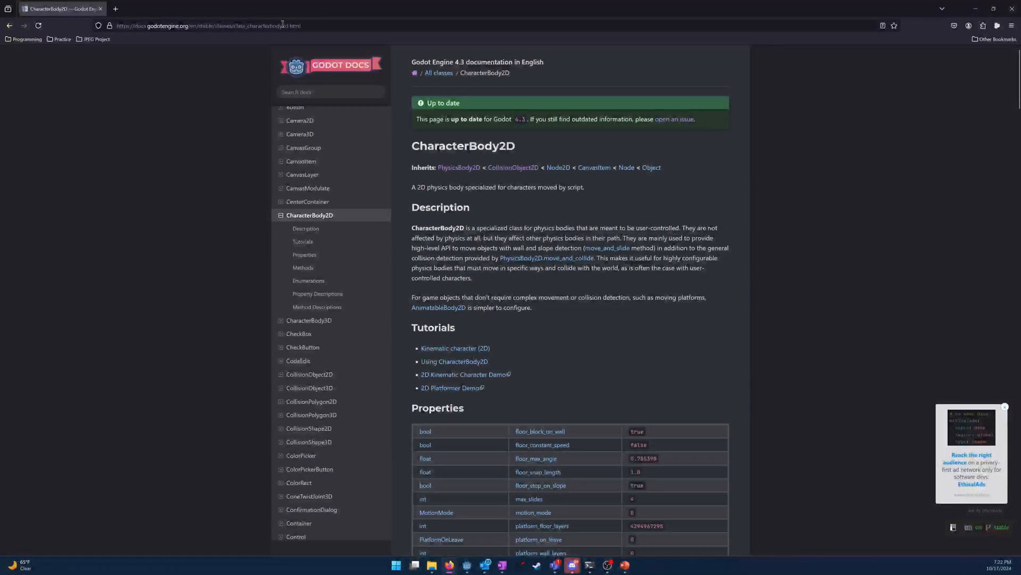
scroll(361, 234, "up", 12)
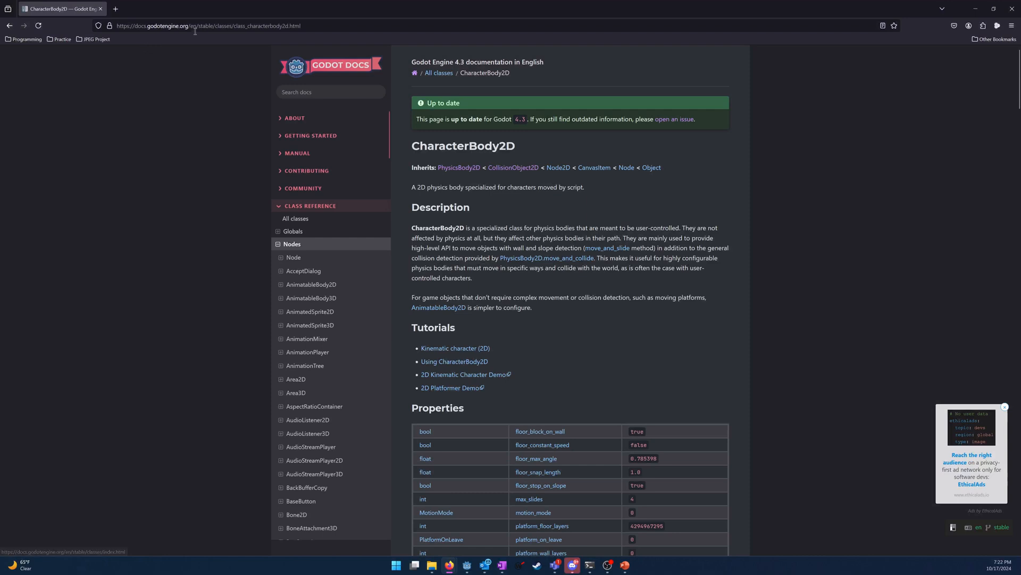
left_click(196, 28)
key("Right")
key("ctrl+BackSpace")
key("ctrl+BackSpace")
key("ctrl+BackSpace")
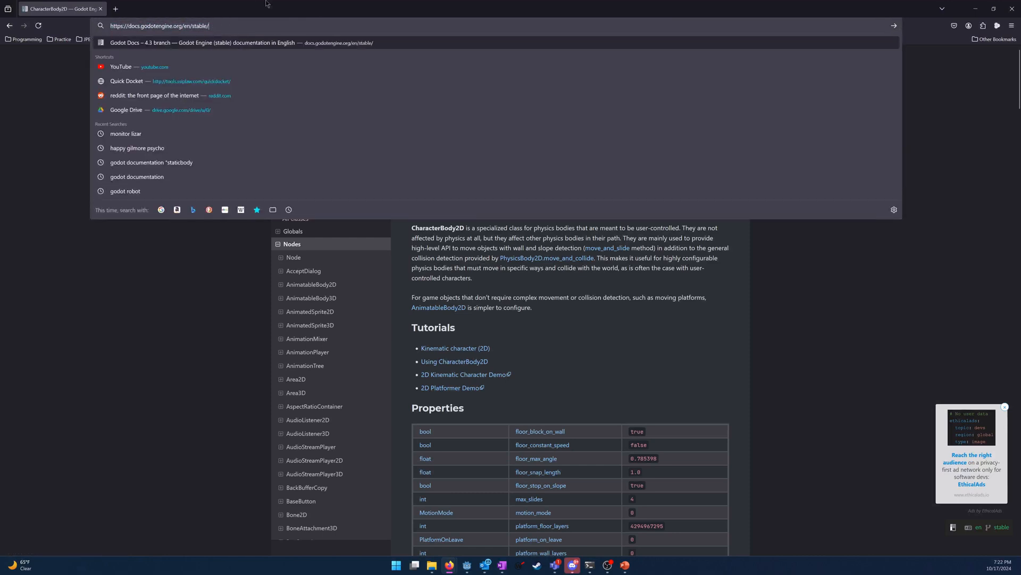
key("Return")
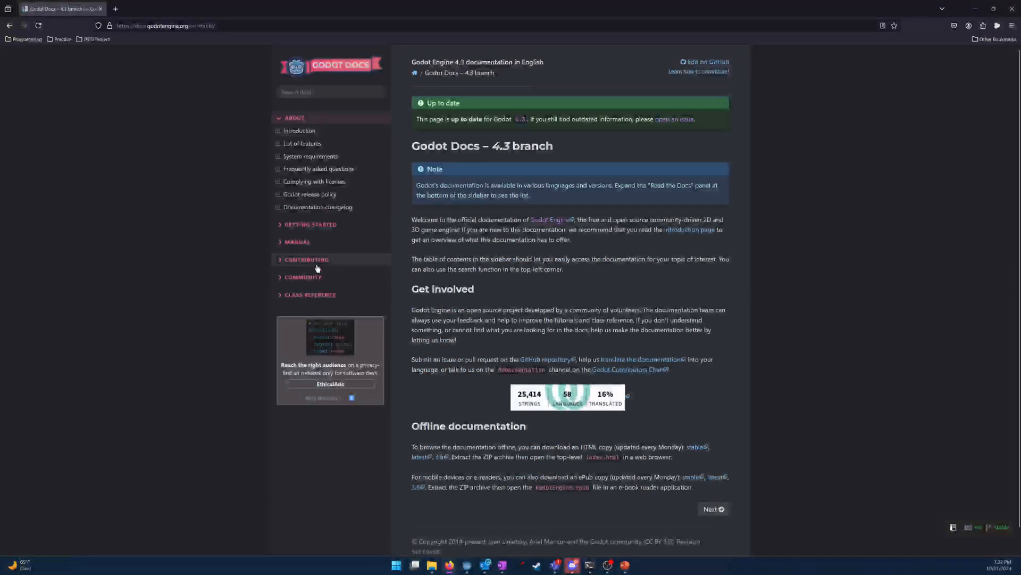
- Open the Nodes list in the documentation's Class Reference and browse the available node classes
left_click(308, 295)
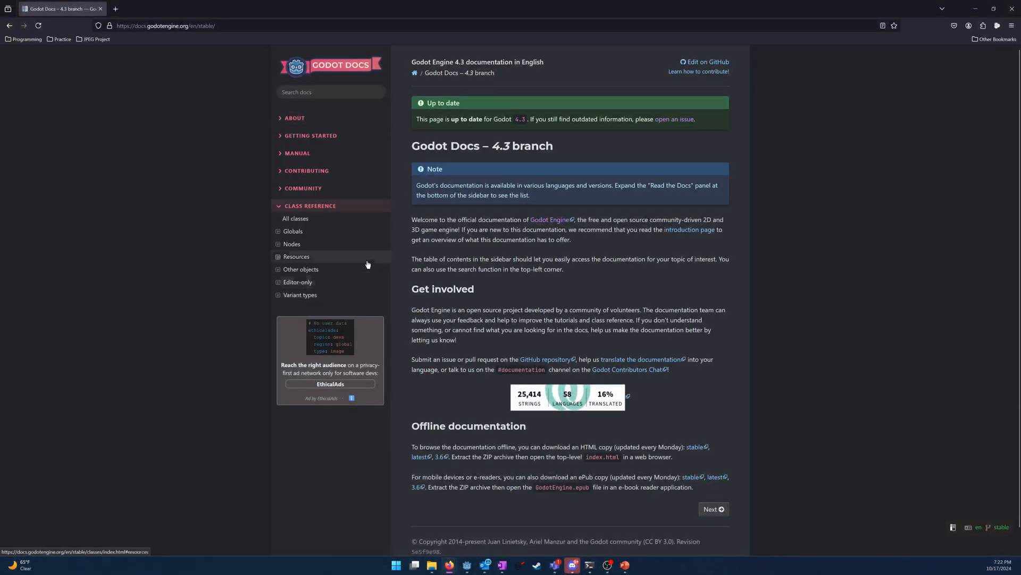
left_click(294, 244)
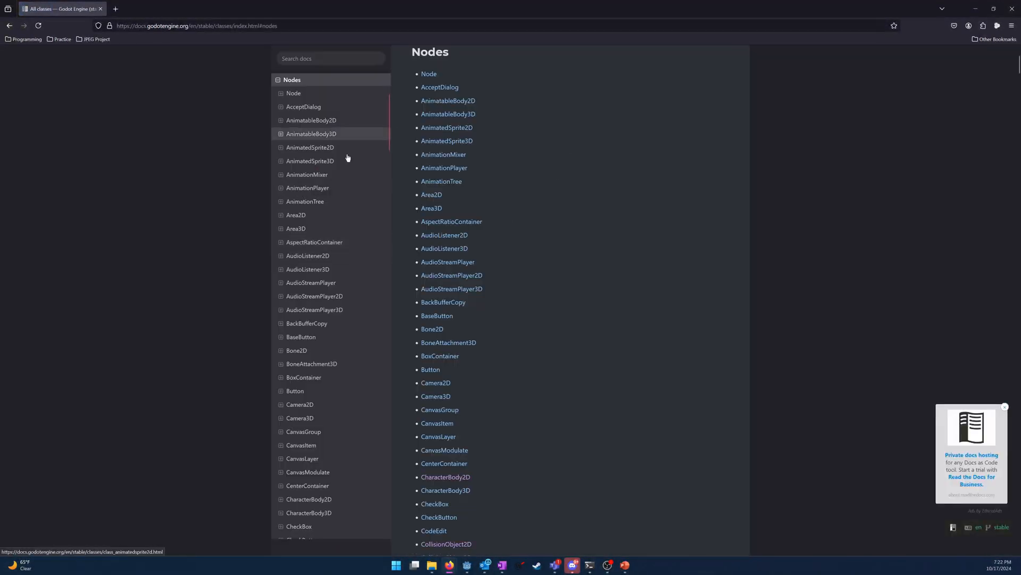
scroll(340, 381, "down", 10)
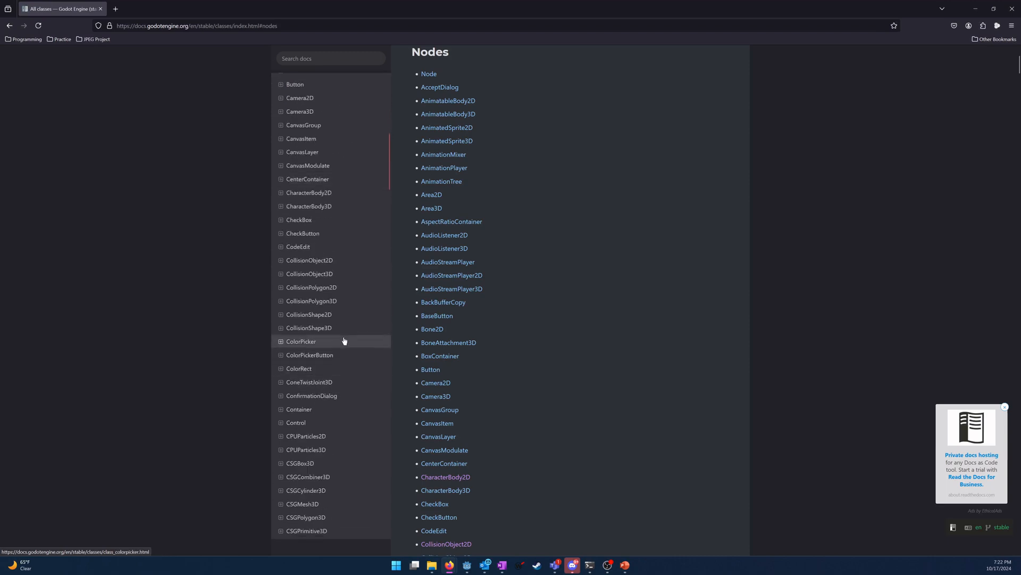
- Open the CharacterBody2D class page and look through its properties, methods and enumerations
left_click(309, 260)
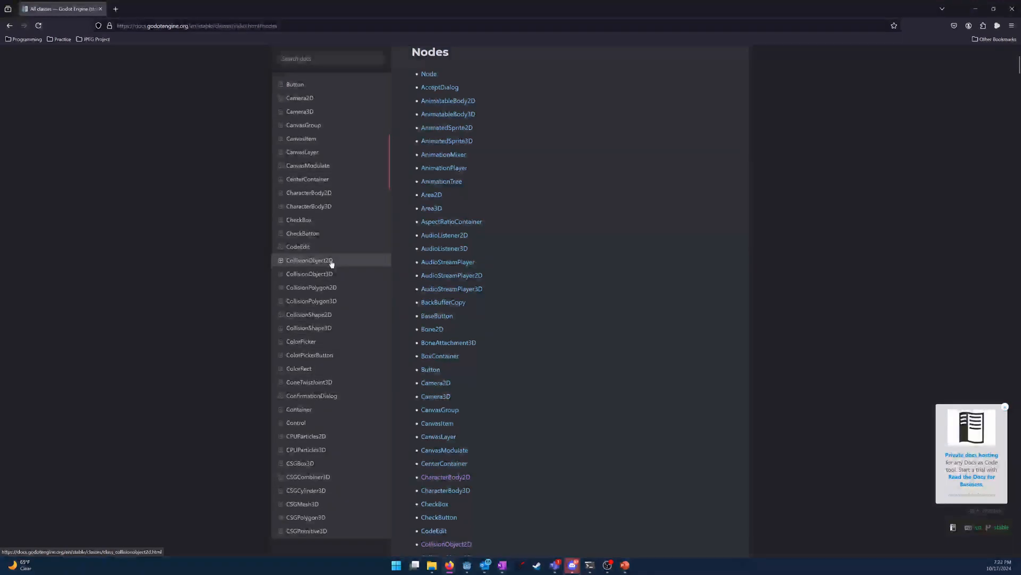
left_click(329, 250)
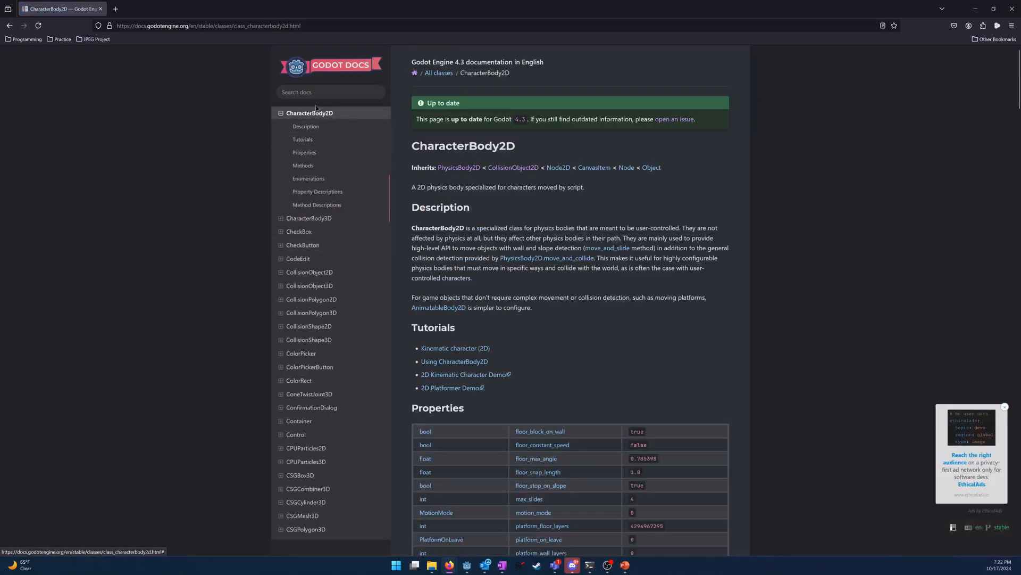
scroll(679, 296, "down", 10)
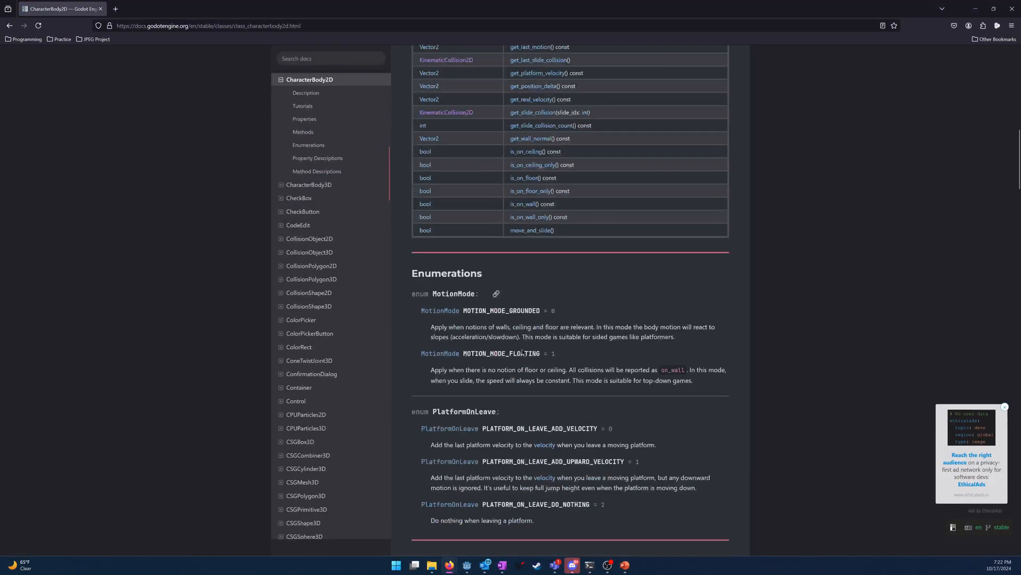
scroll(603, 248, "up", 3)
scroll(598, 394, "up", 2)
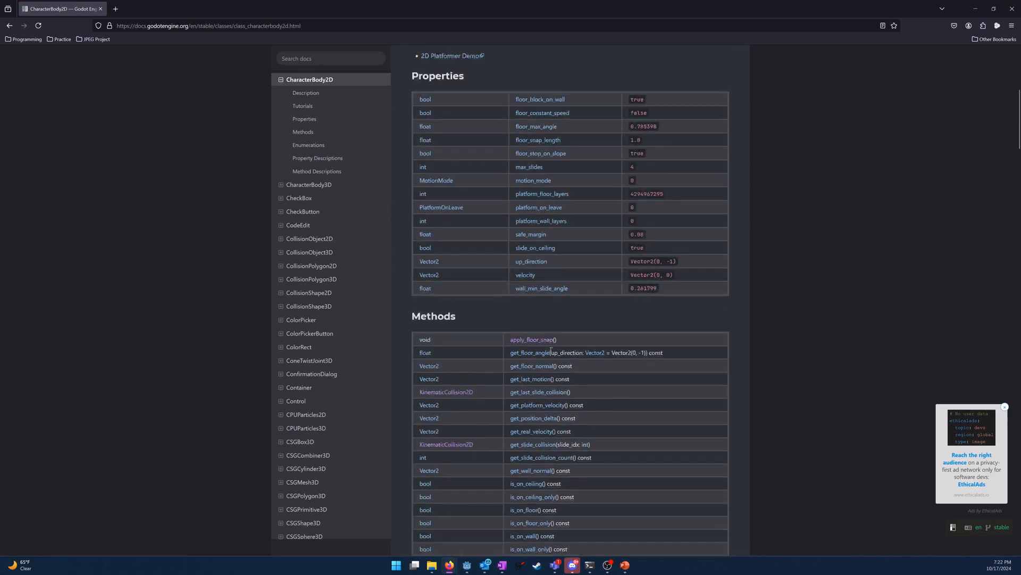
scroll(322, 234, "down", 2)
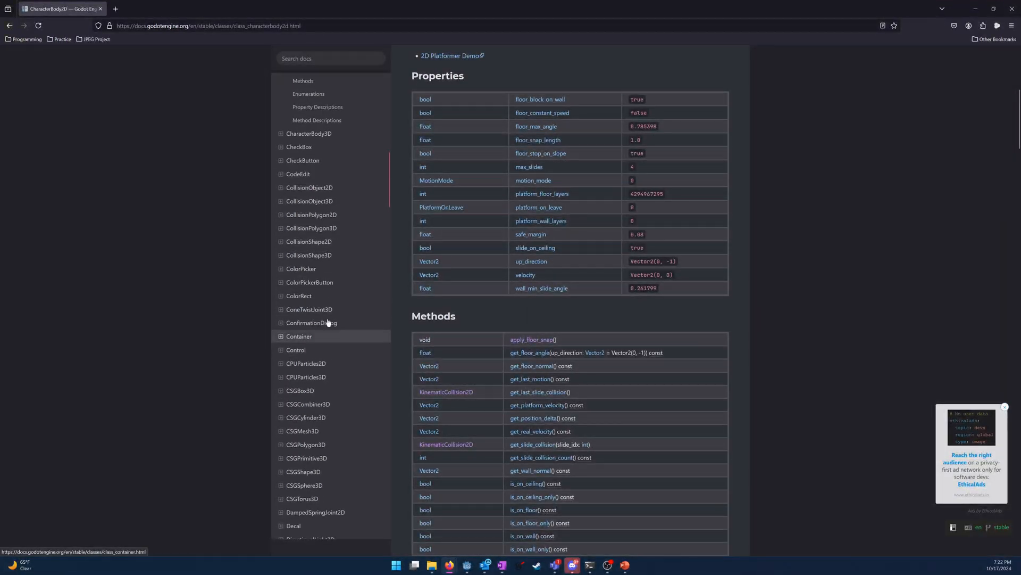
- Open the CollisionObject2D class page, view its PhysicsBody2D subclass page, and return to CollisionObject2D
left_click(309, 187)
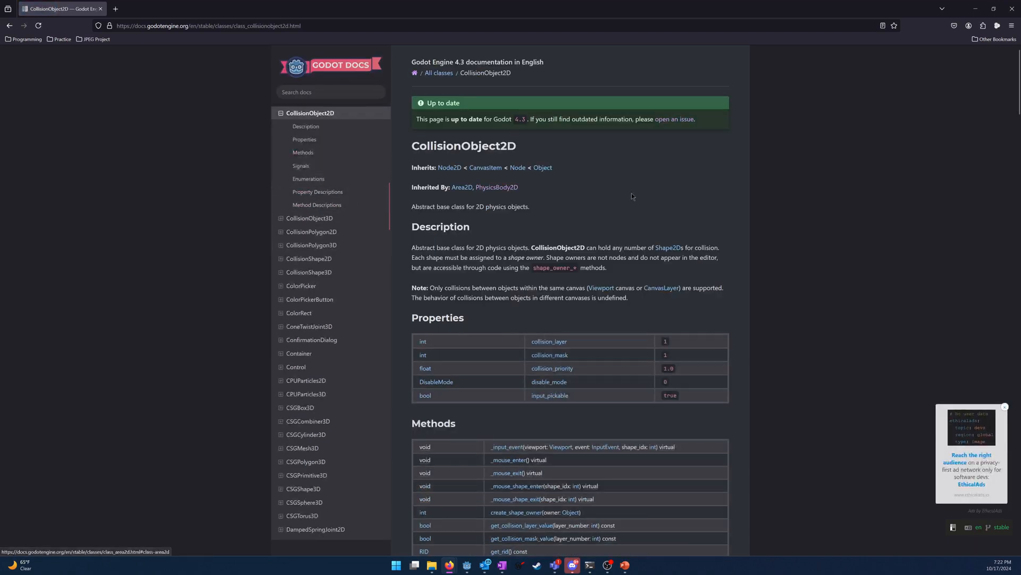
left_click(495, 188)
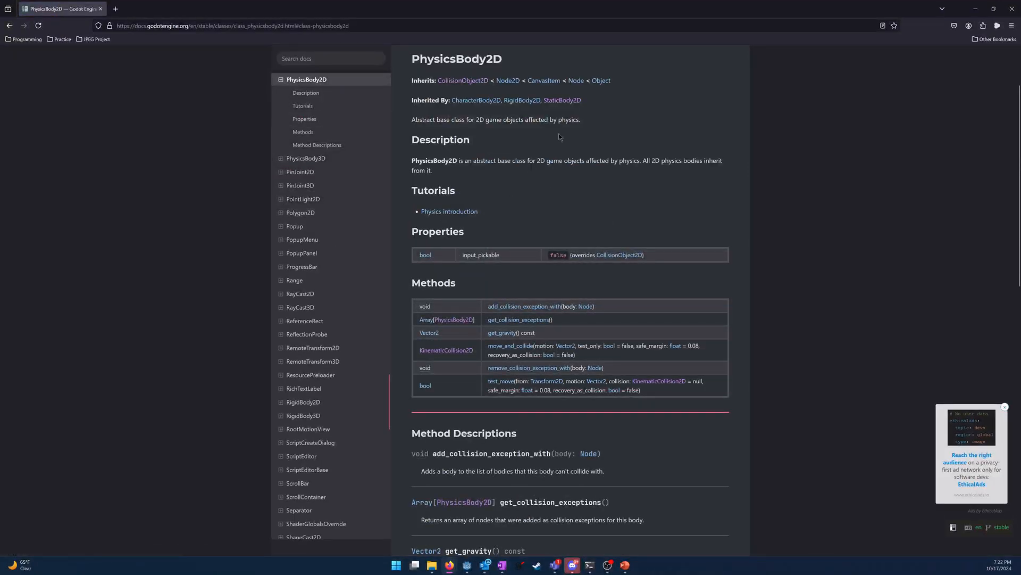
key("alt+Left")
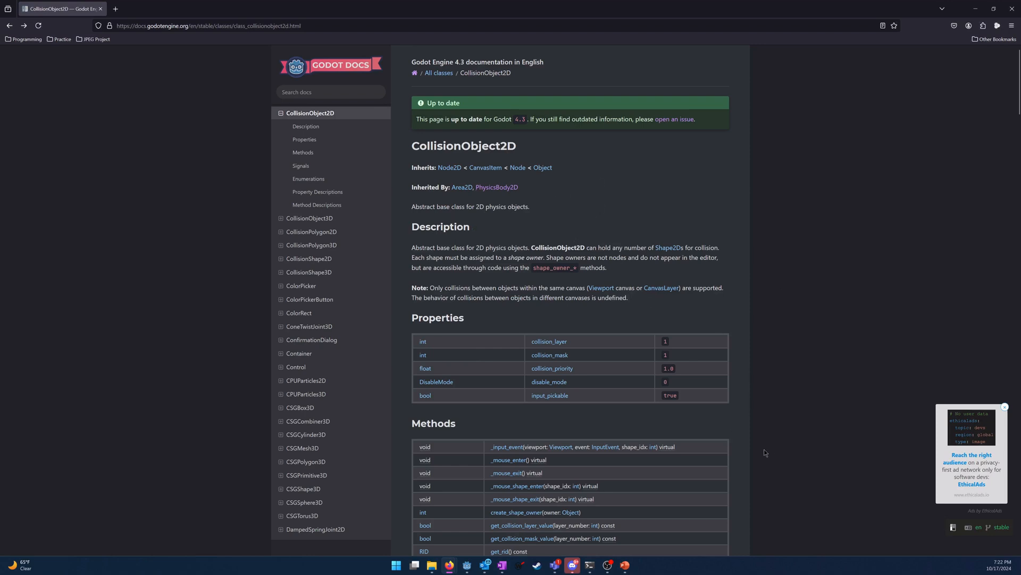
- Dismiss the advertisement and look through the CollisionObject2D methods and signals
scroll(764, 452, "down", 3)
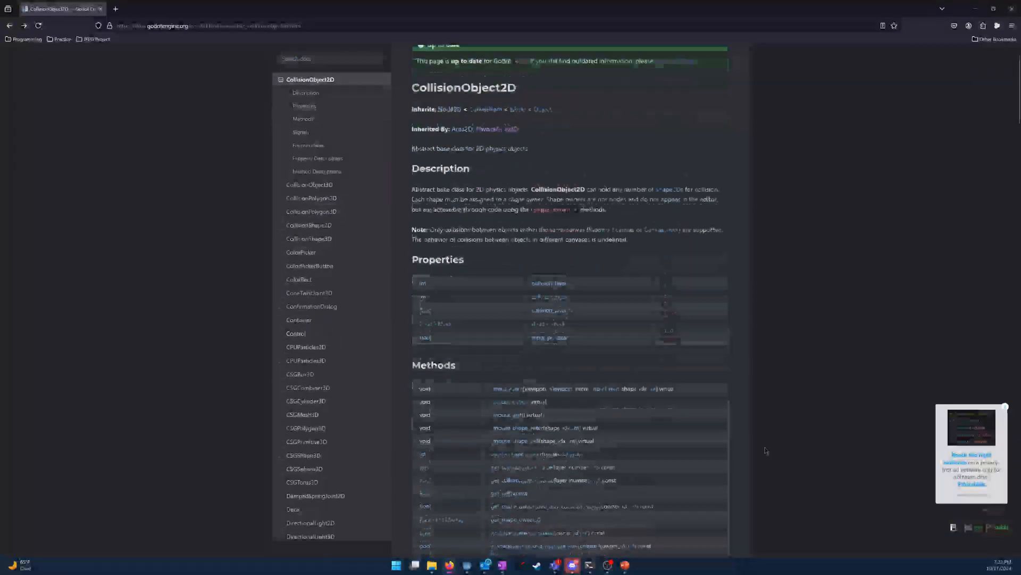
left_click(1005, 407)
scroll(682, 376, "down", 6)
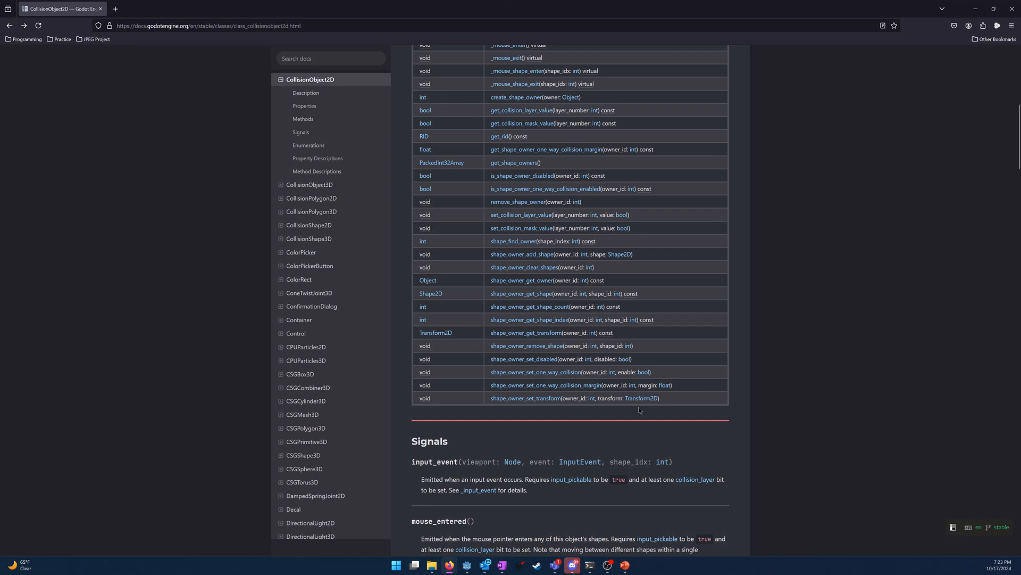
scroll(639, 410, "up", 8)
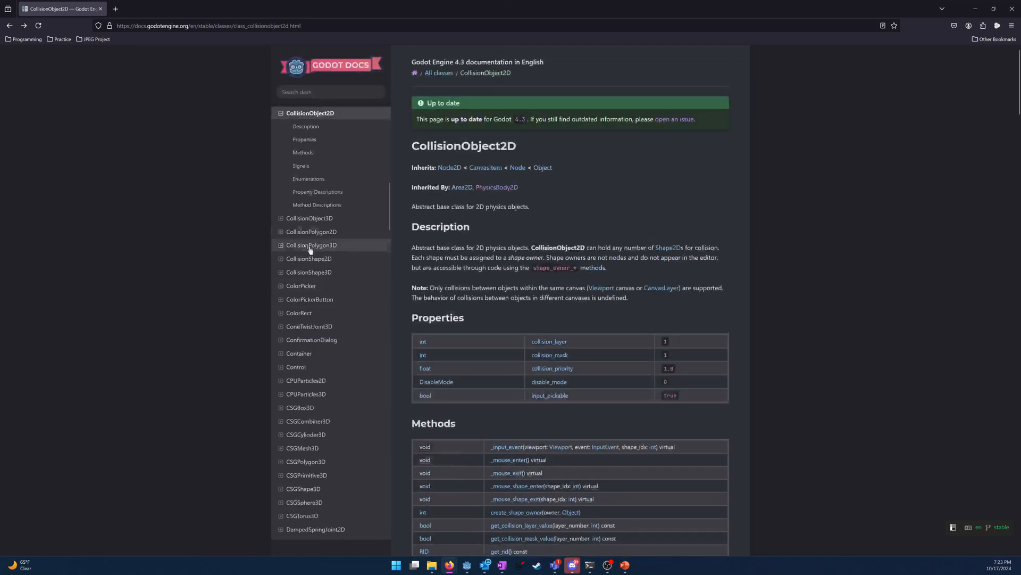
- Open the CollisionShape2D class page from the documentation's node list
scroll(308, 245, "up", 3)
left_click(292, 267)
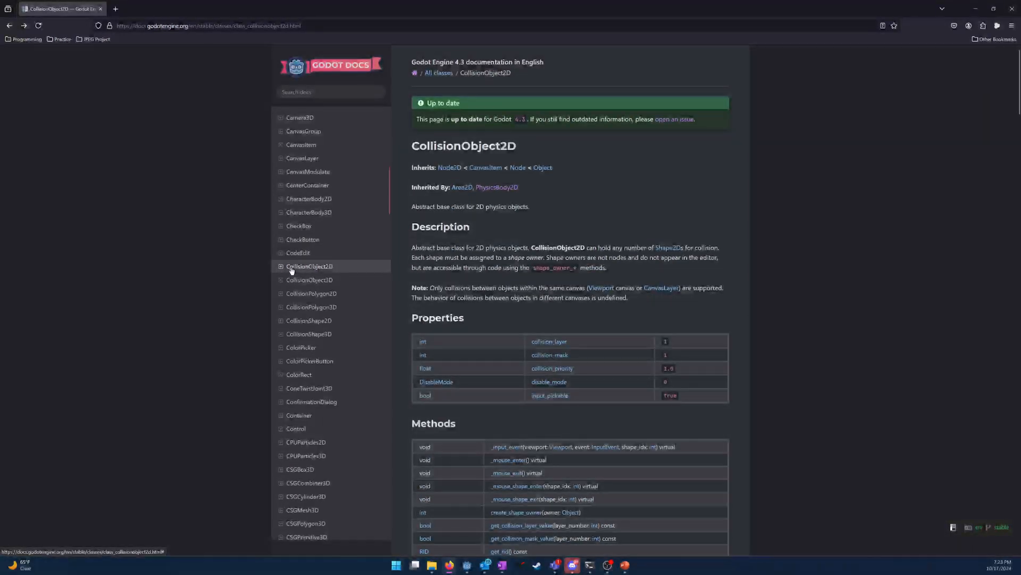
left_click(316, 320)
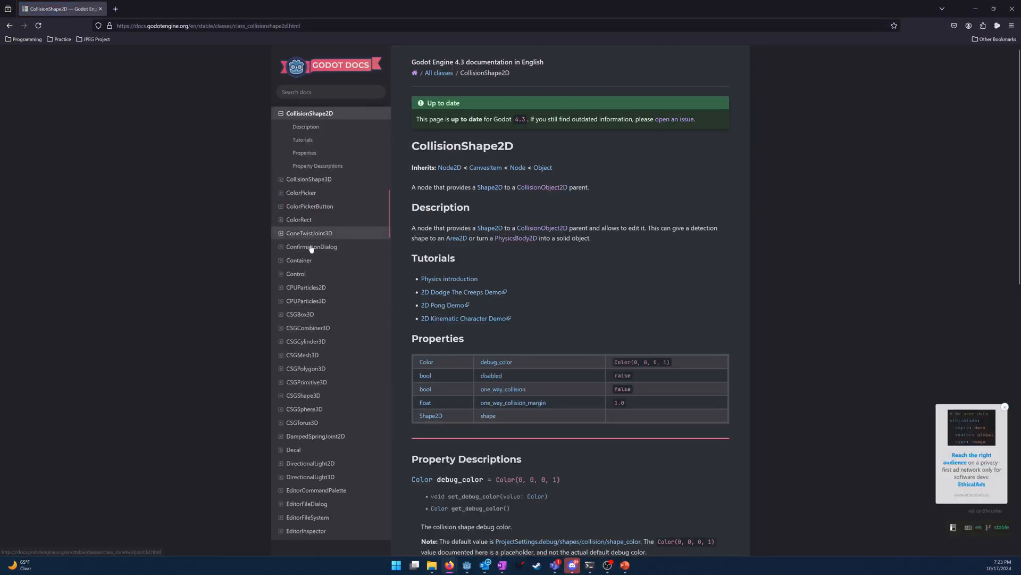
- Find StaticBody2D in the node list, open its class page, and read through its property descriptions and user notes
scroll(353, 295, "up", 5)
scroll(351, 303, "down", 20)
scroll(348, 306, "down", 20)
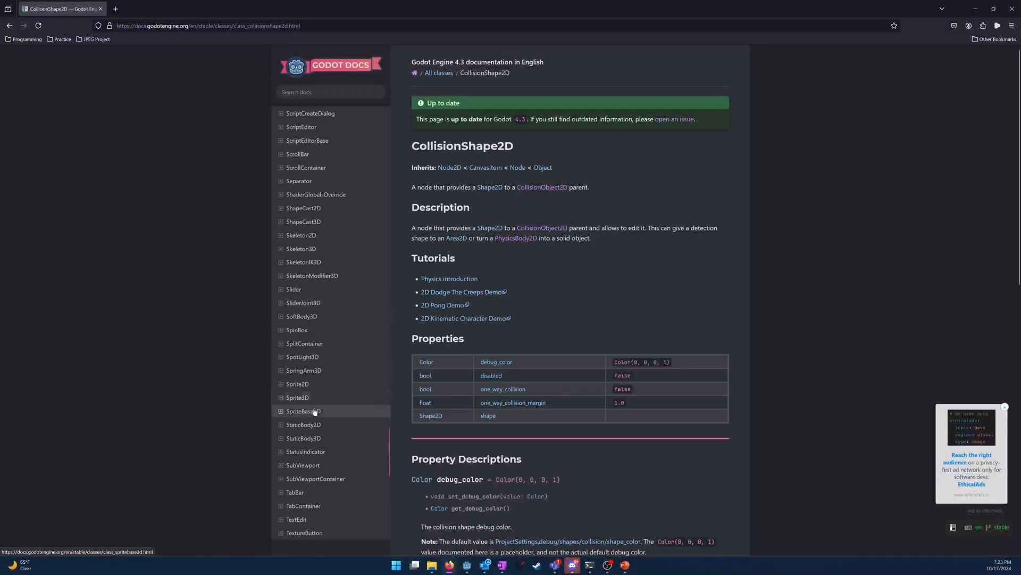
left_click(316, 424)
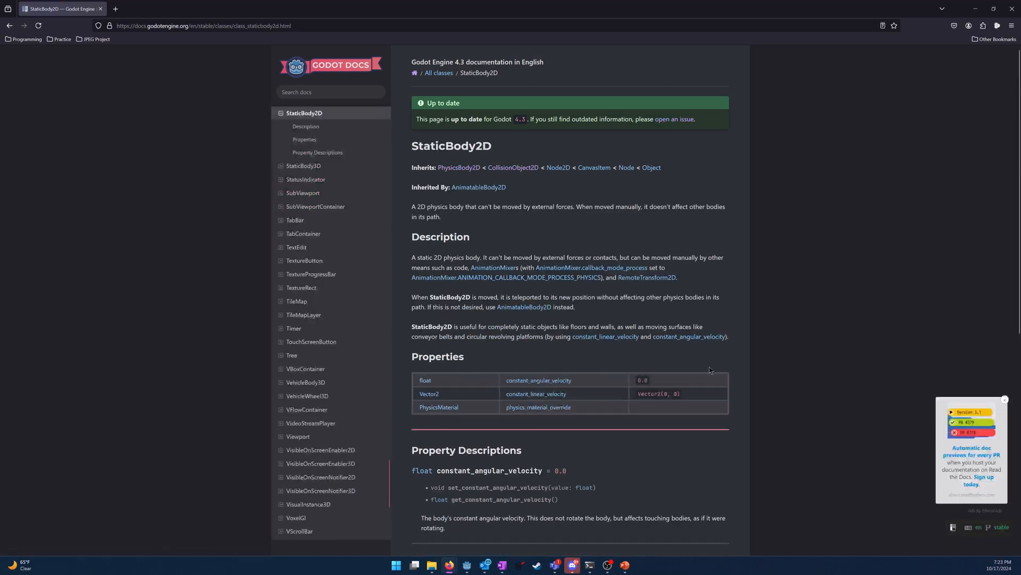
scroll(713, 373, "down", 4)
scroll(728, 486, "down", 2)
scroll(638, 468, "down", 2)
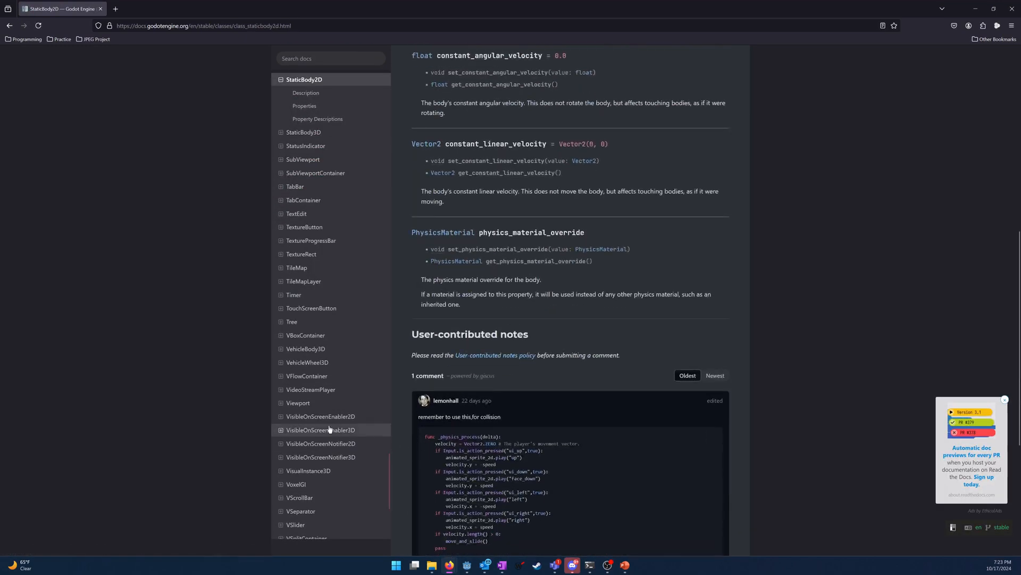
- Open the RigidBody2D class page from the node list and read its description and properties
scroll(323, 421, "up", 5)
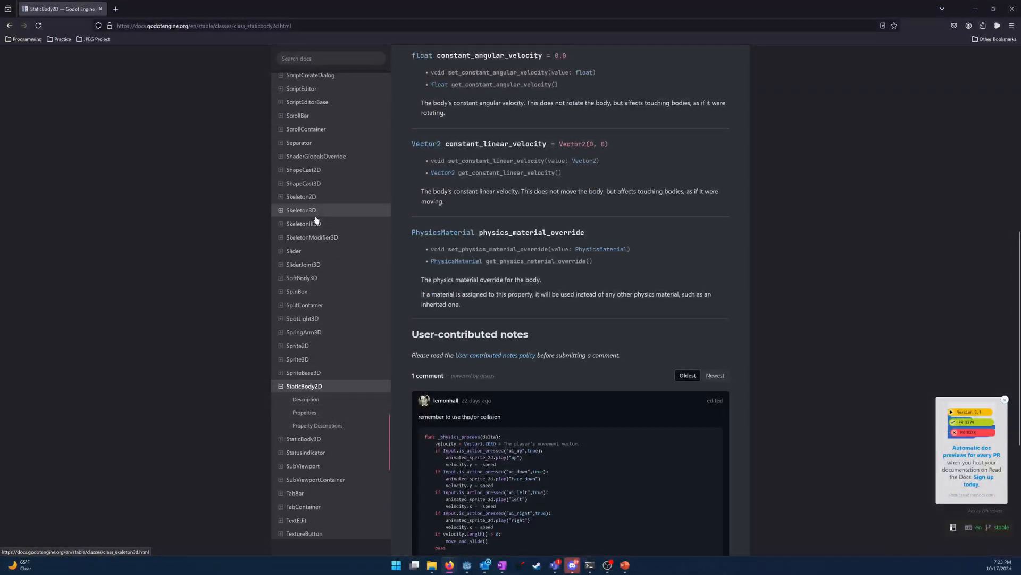
scroll(316, 219, "up", 4)
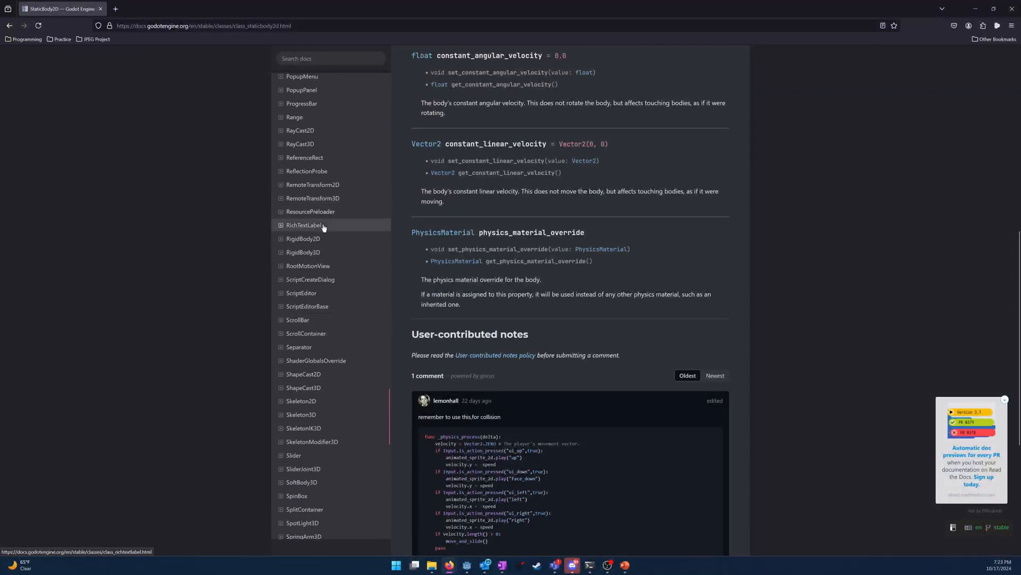
left_click(319, 238)
scroll(708, 333, "down", 3)
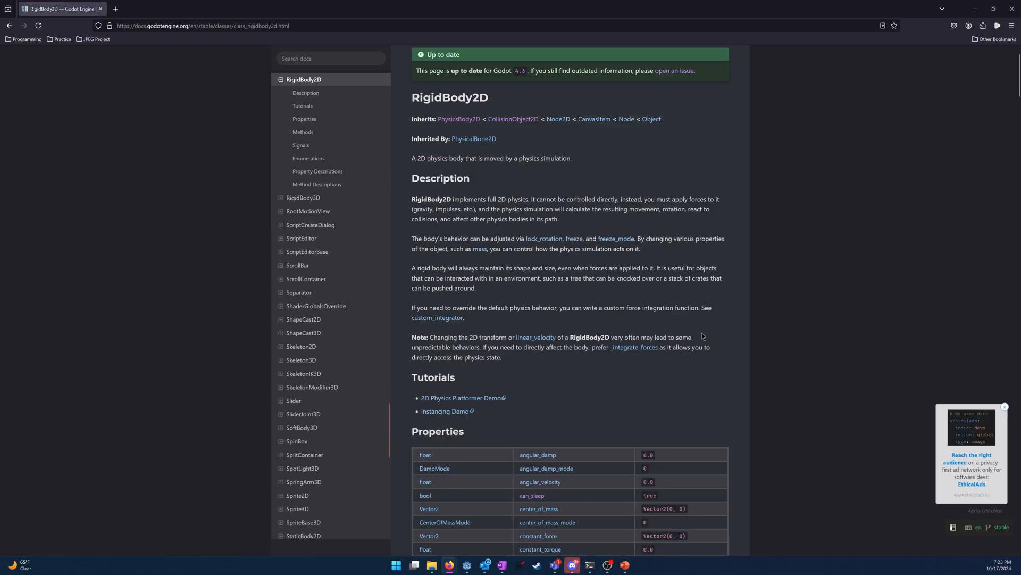
scroll(713, 327, "up", 2)
scroll(713, 328, "down", 2)
scroll(716, 326, "up", 3)
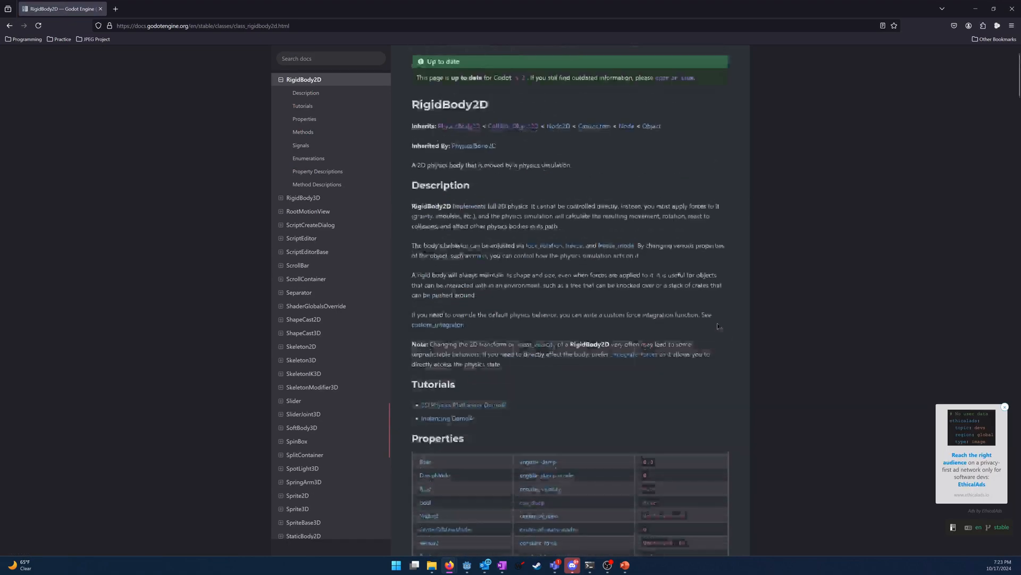
scroll(717, 340, "down", 3)
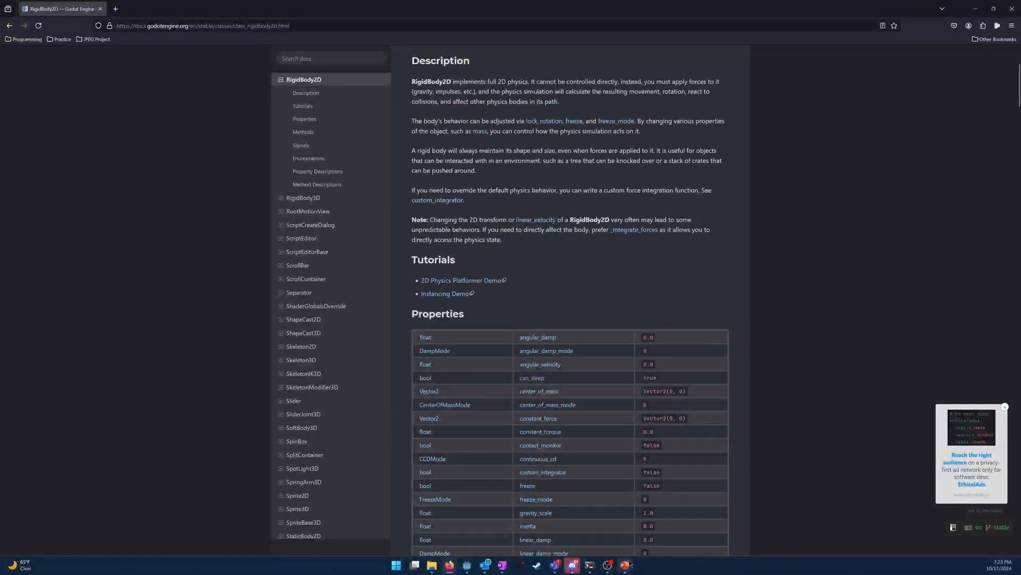
- Switch to the PowerPoint slide show and advance from the Example Character Scene slide to the Scripts slide
mouse_move(629, 564)
left_click(643, 530)
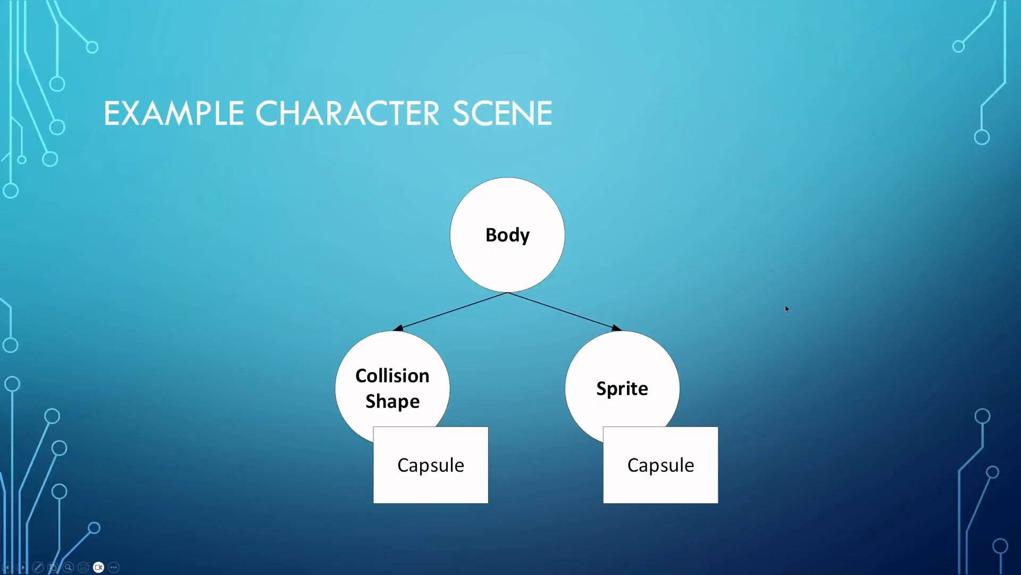
key("Right")
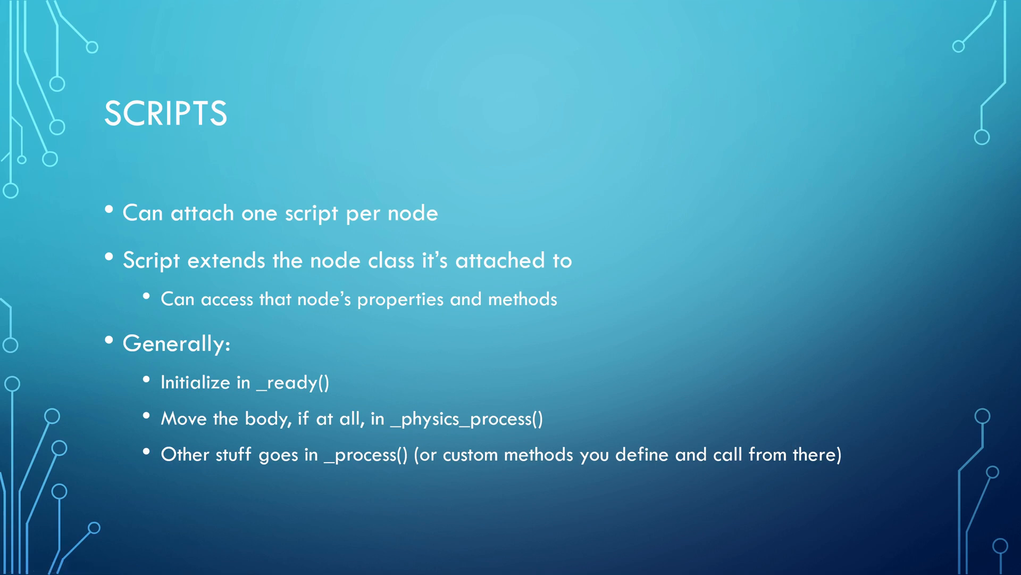
- Switch back to Godot, open the player scene, and examine the Player node's Floor and Visibility properties
key("alt+Tab")
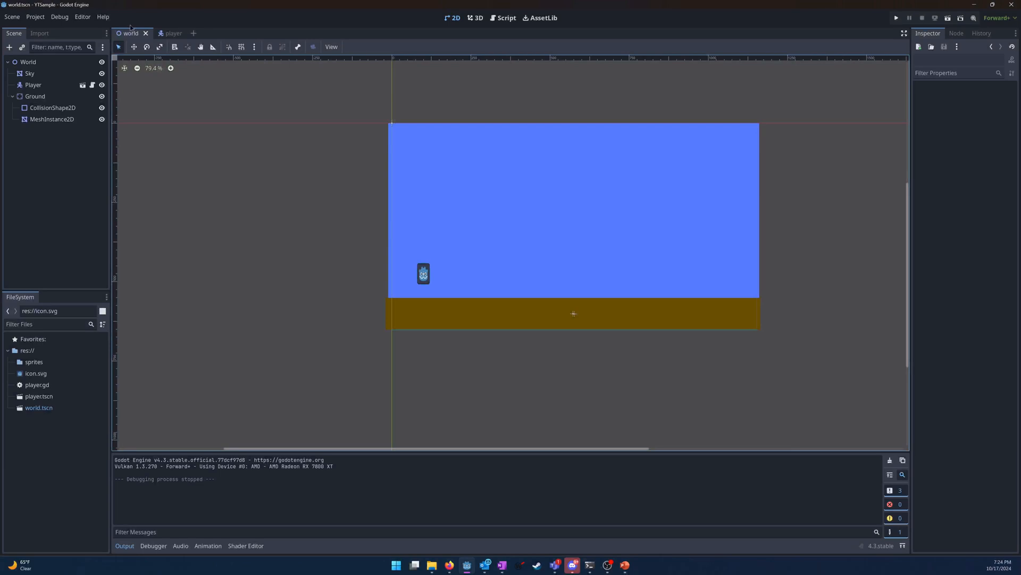
left_click(170, 33)
left_click(29, 62)
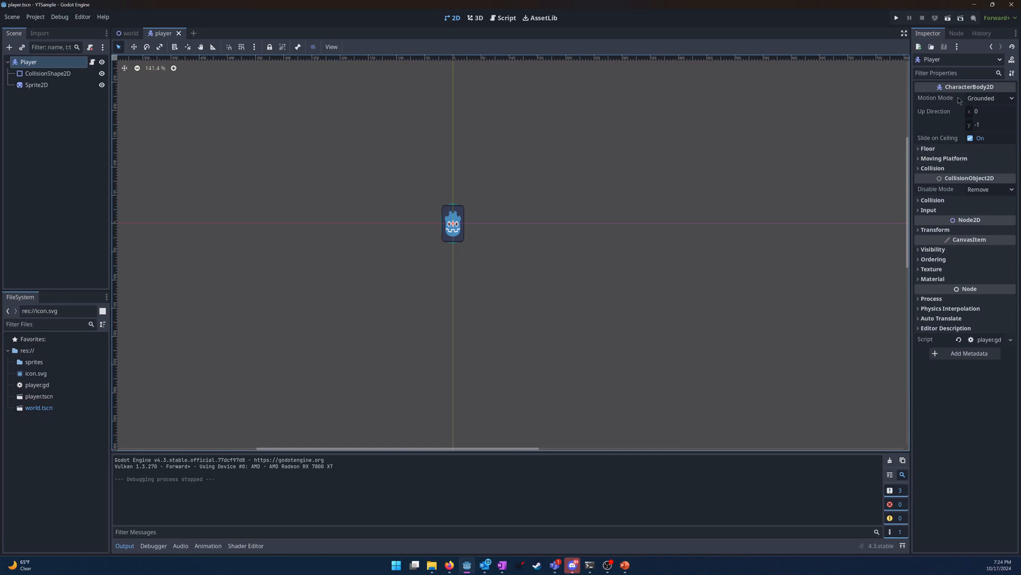
left_click(929, 149)
left_click(929, 149)
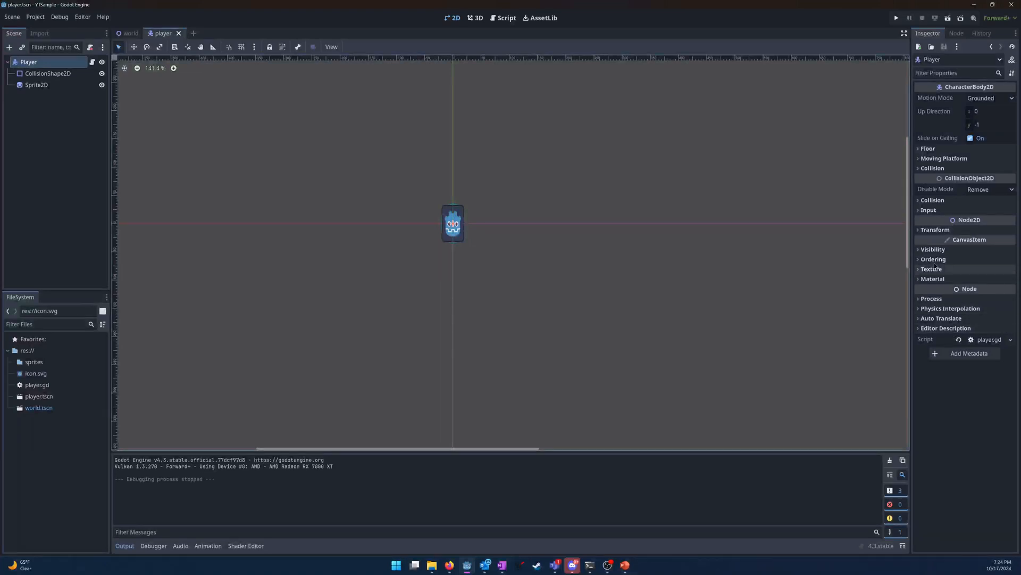
left_click(943, 250)
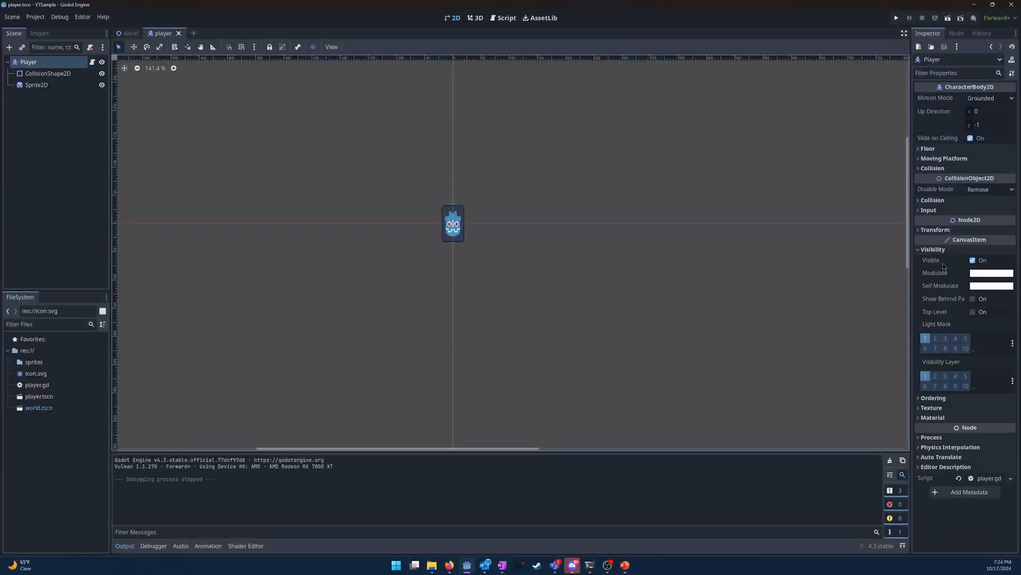
- Delete the Sprite2D node from the player scene
left_click(35, 85)
key("Delete")
key("Return")
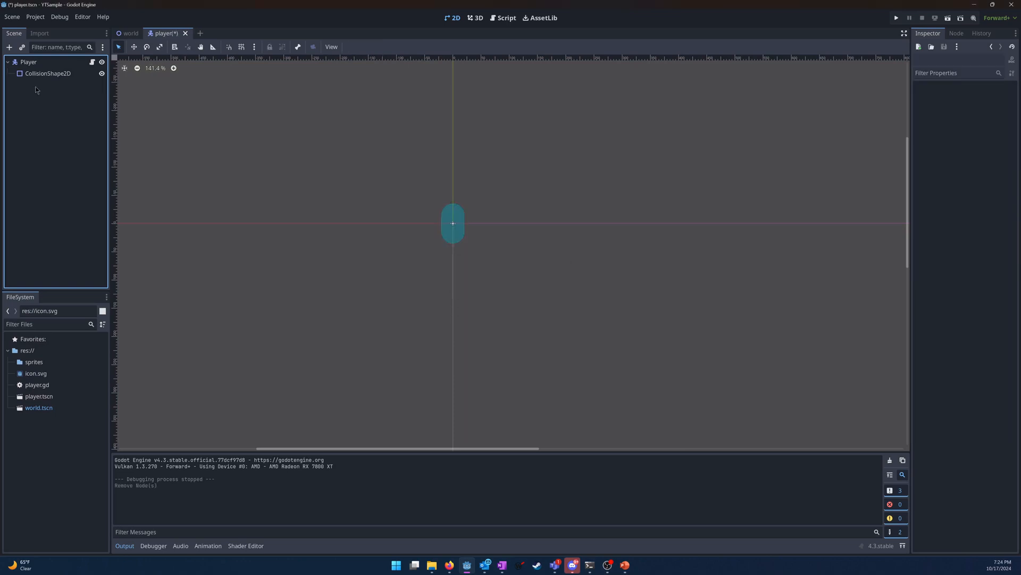
- Add a MeshInstance2D node as a child of Player
right_click(35, 61)
left_click(81, 84)
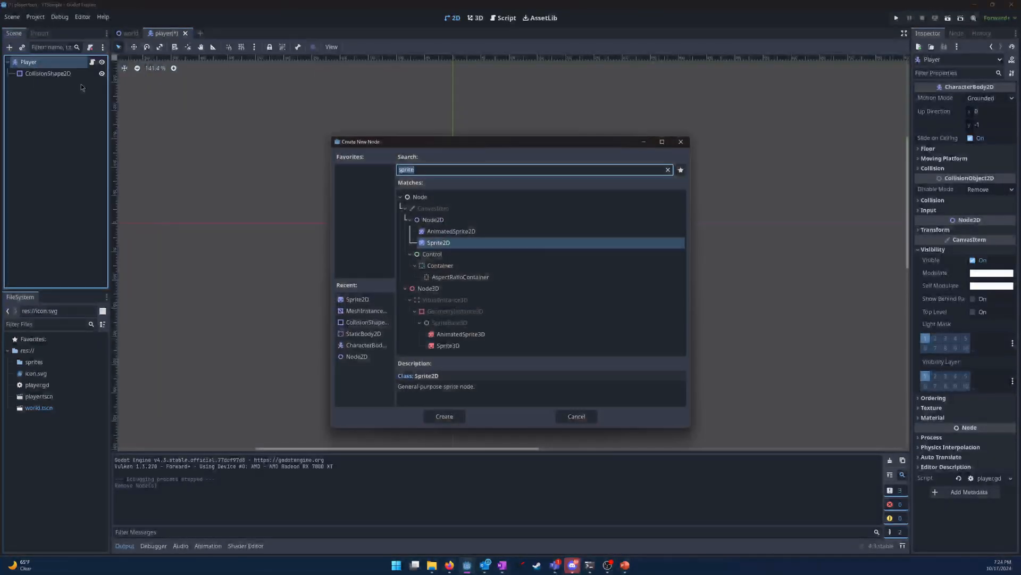
type("mesh")
key("Return")
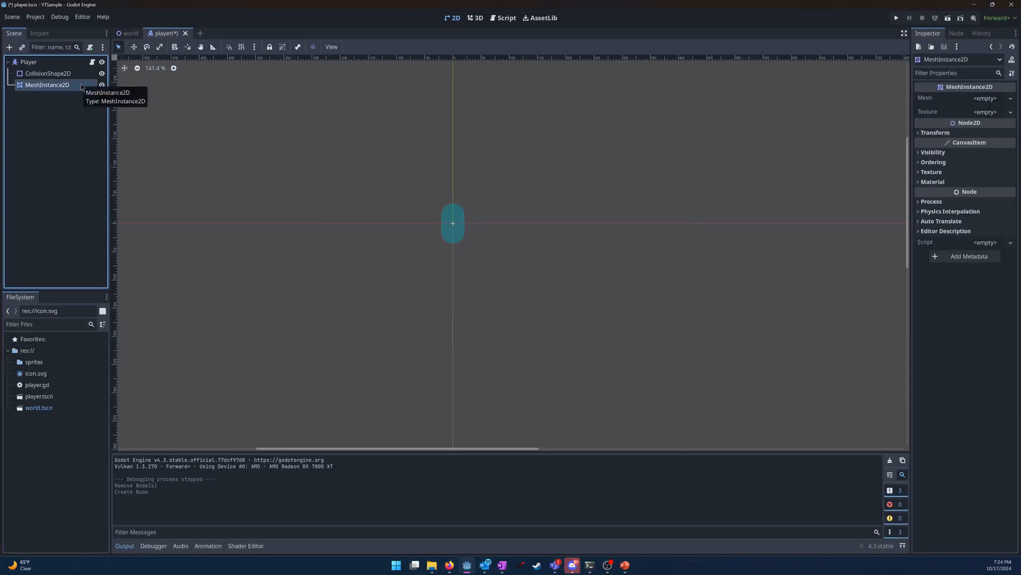
- Assign a new CapsuleMesh to the MeshInstance2D and scale it to about (40, 35) so it covers the collision capsule
left_click(993, 98)
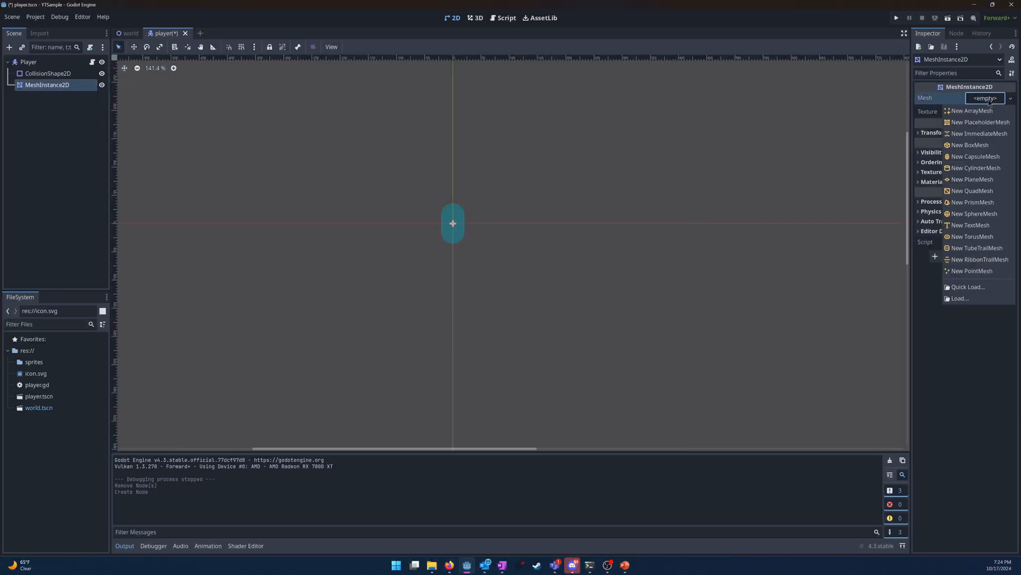
left_click(992, 156)
middle_click_drag(415, 197, 431, 246)
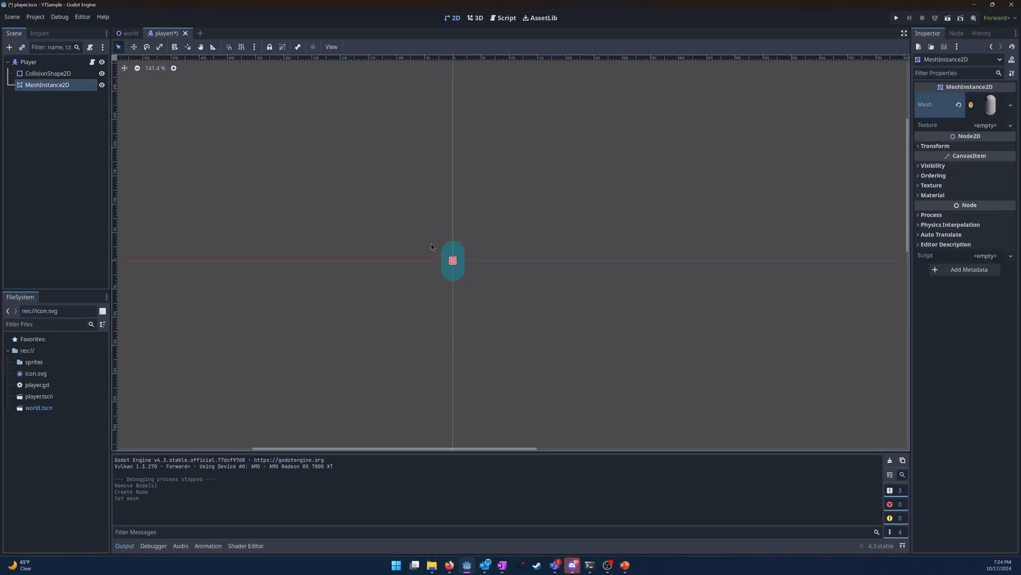
scroll(439, 276, "up", 10)
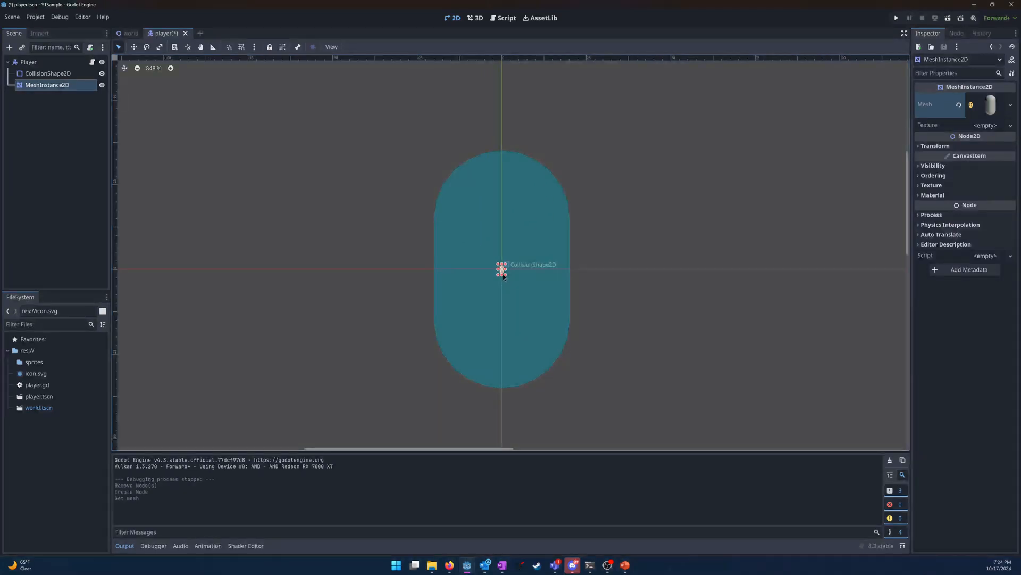
left_click_drag(506, 274, 571, 390)
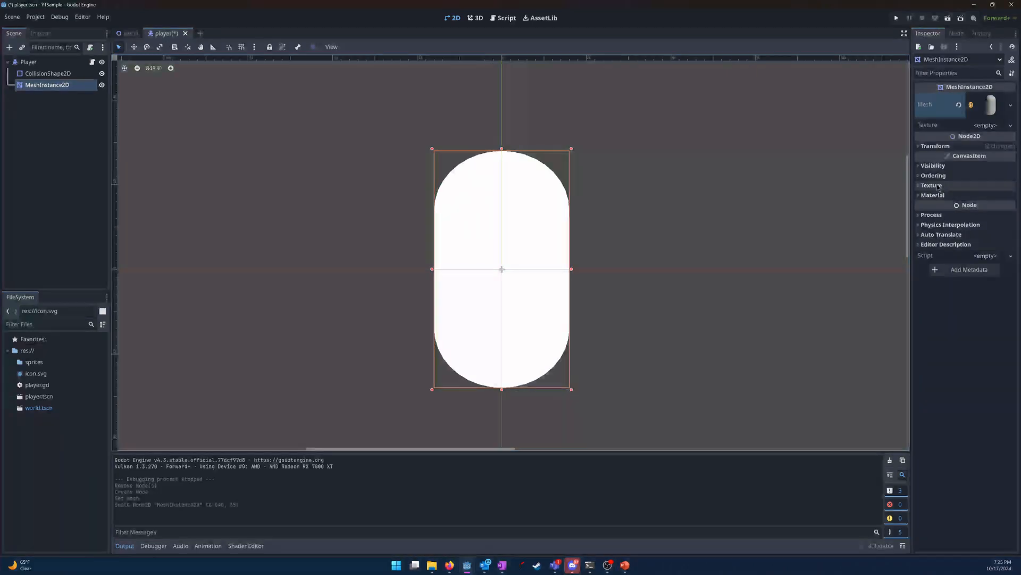
- Tint the MeshInstance2D dark green, about #038100, through its Modulate colour and save the player scene
left_click(933, 166)
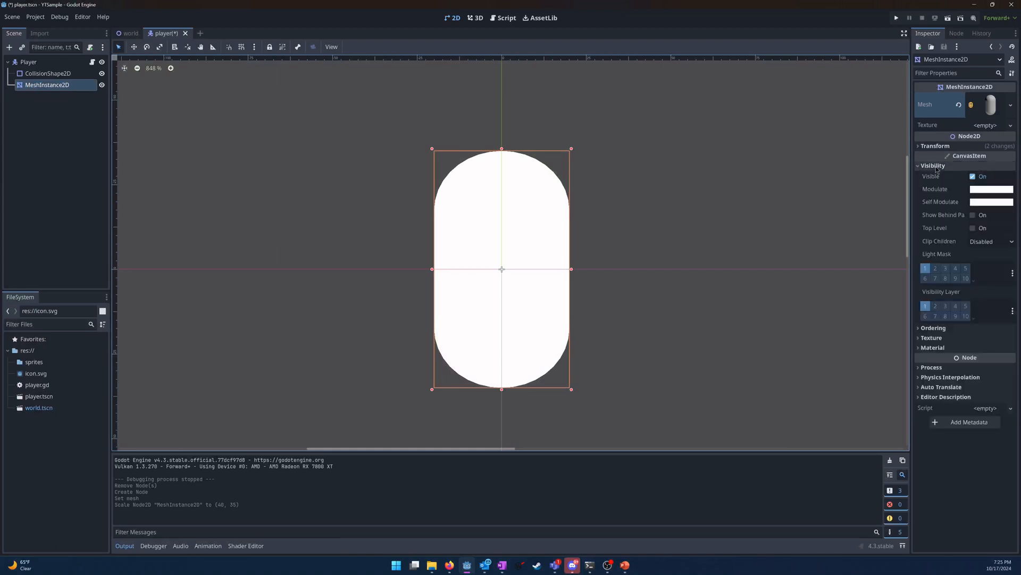
left_click(991, 189)
left_click(919, 336)
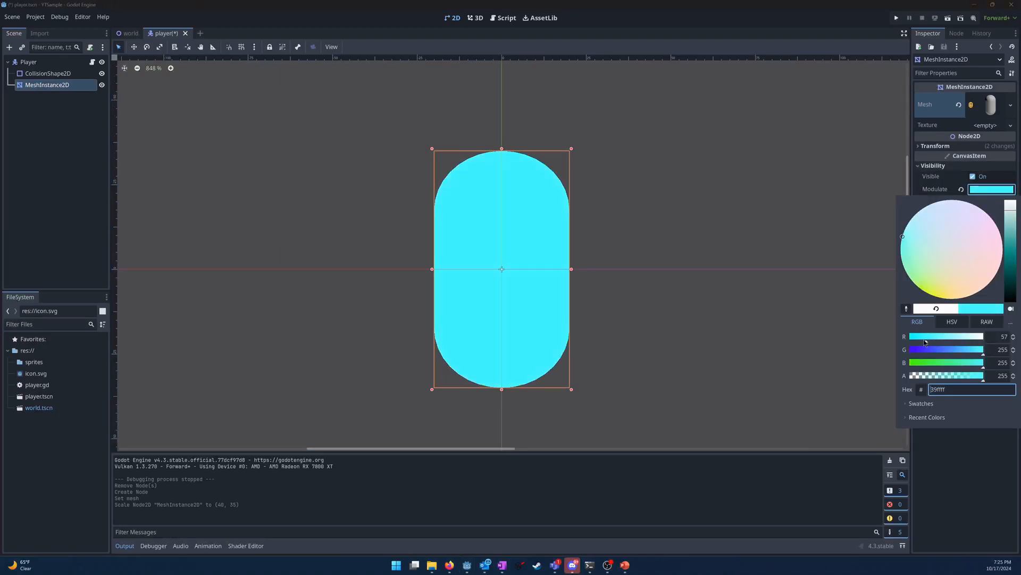
left_click(918, 363)
left_click(1014, 253)
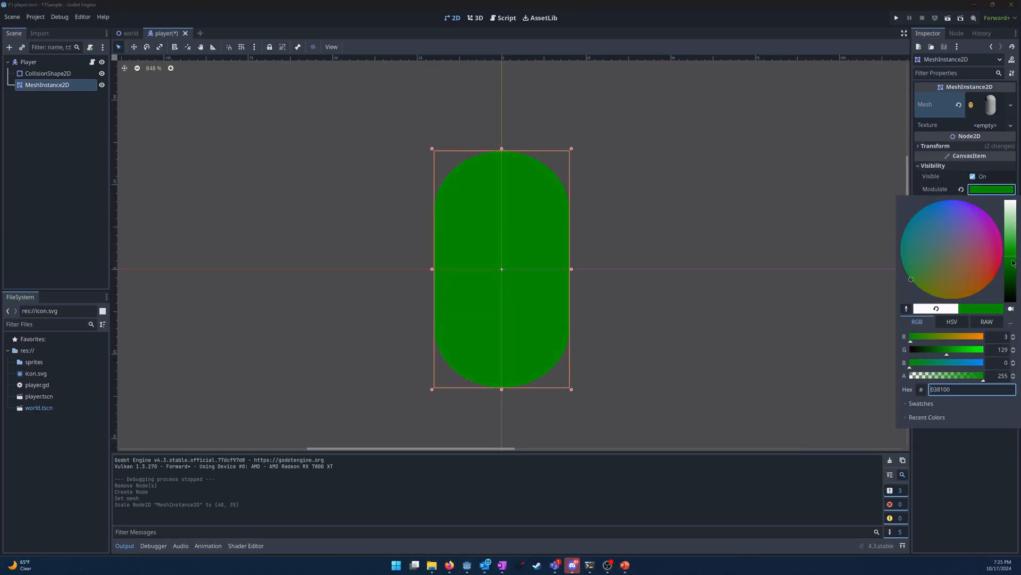
left_click(755, 355)
key("ctrl+s")
scroll(401, 282, "down", 9)
scroll(531, 360, "down", 1)
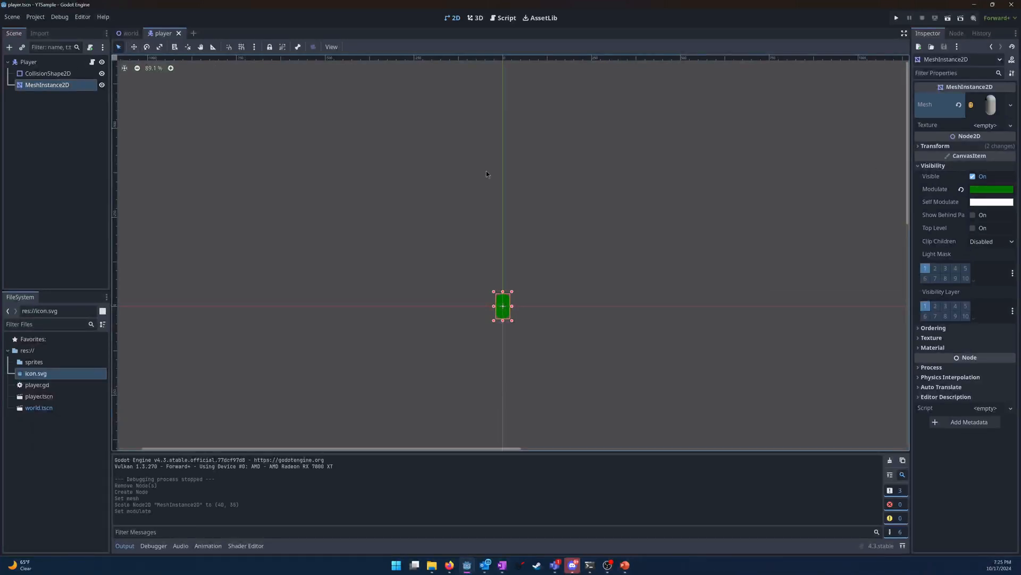
- Examine the Player node's Collision and Input properties, and open its script alongside the Floor properties
left_click(49, 66)
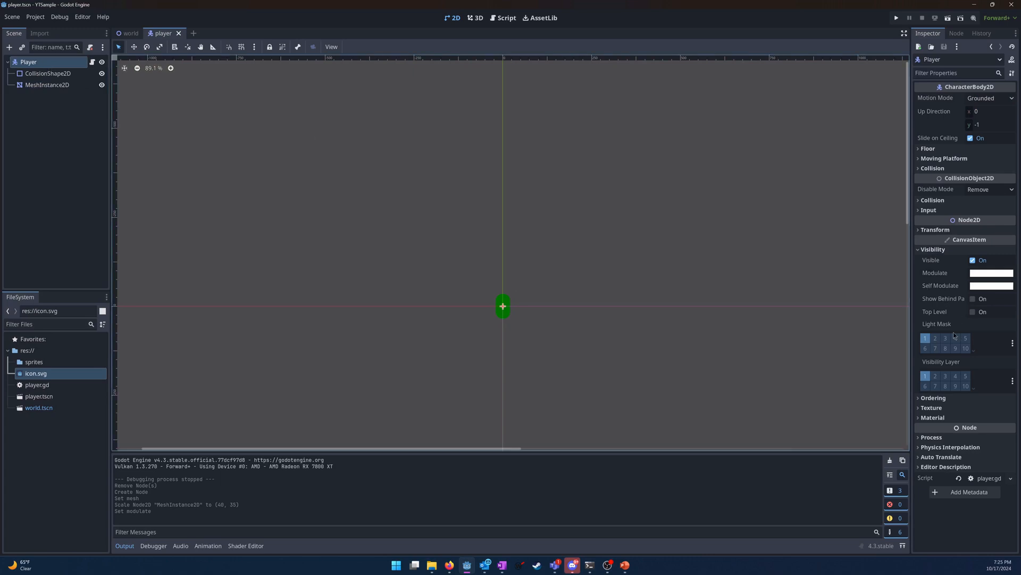
left_click(937, 202)
left_click(939, 201)
left_click(933, 211)
left_click(934, 211)
left_click(937, 201)
left_click(938, 200)
left_click(92, 63)
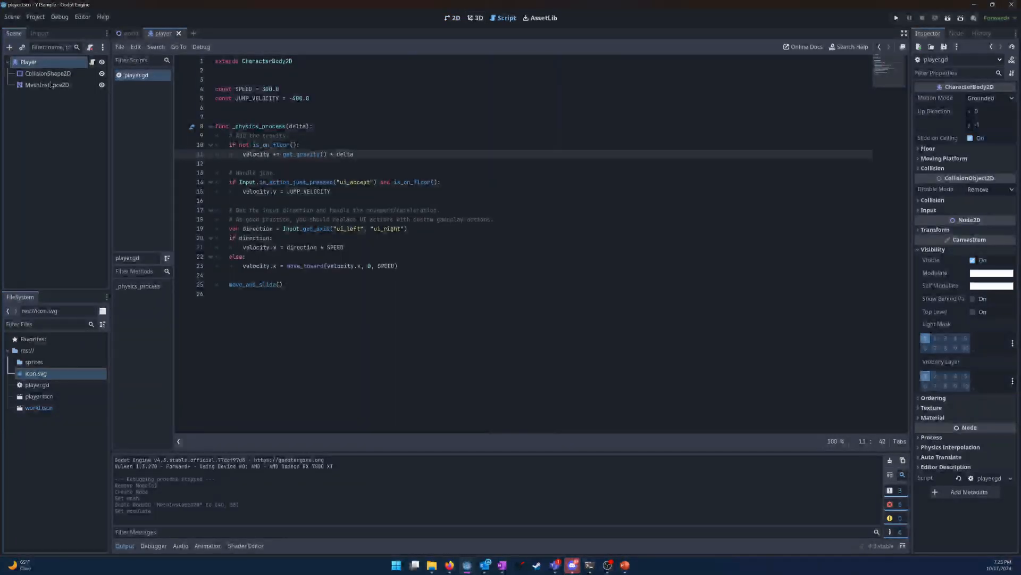
left_click(928, 148)
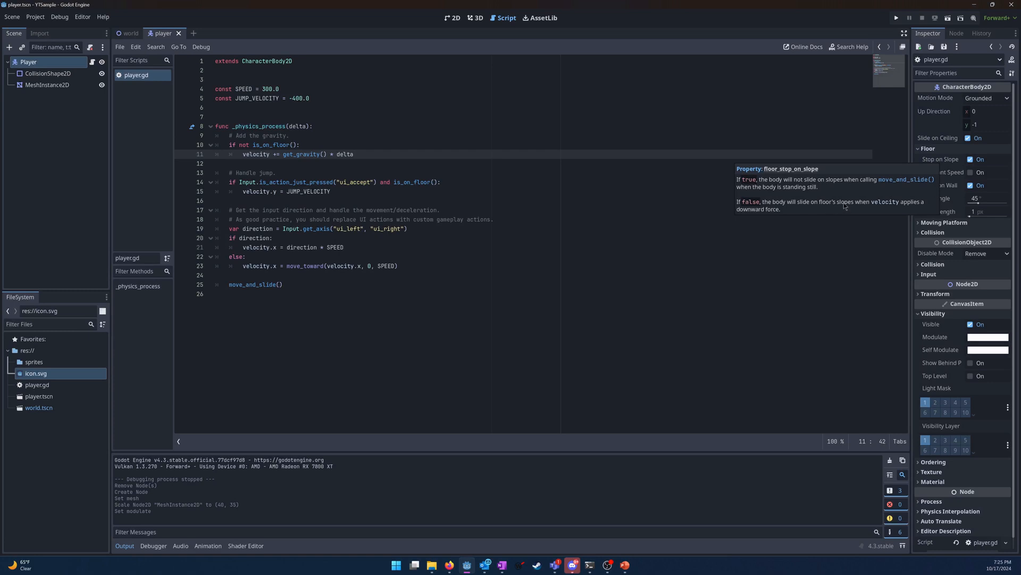
- Add a _ready() function between the JUMP_VELOCITY constant and _physics_process() in player.gd
left_click(319, 321)
left_click(361, 106)
key("Return")
key("Up")
key("Return")
type("func _re")
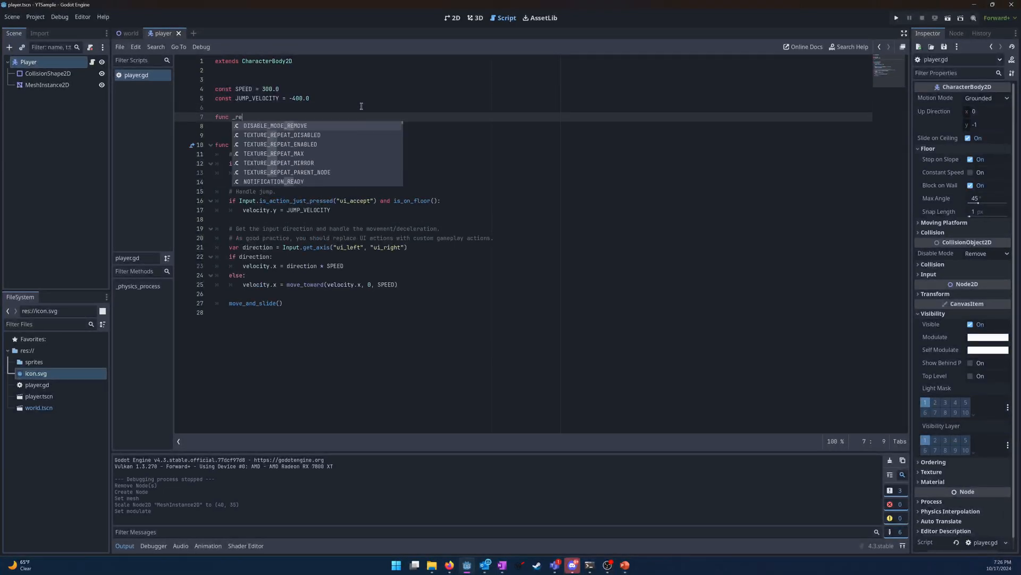
type("ady")
key("Return")
key("Return")
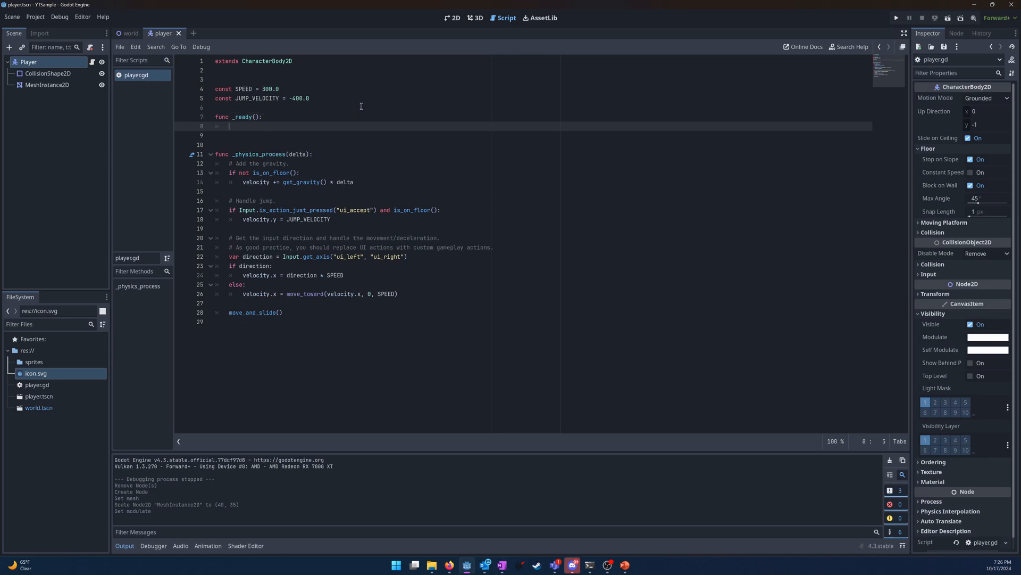
- Set floor_stop_on_slope to false inside the _ready() function and save the script
type("stop")
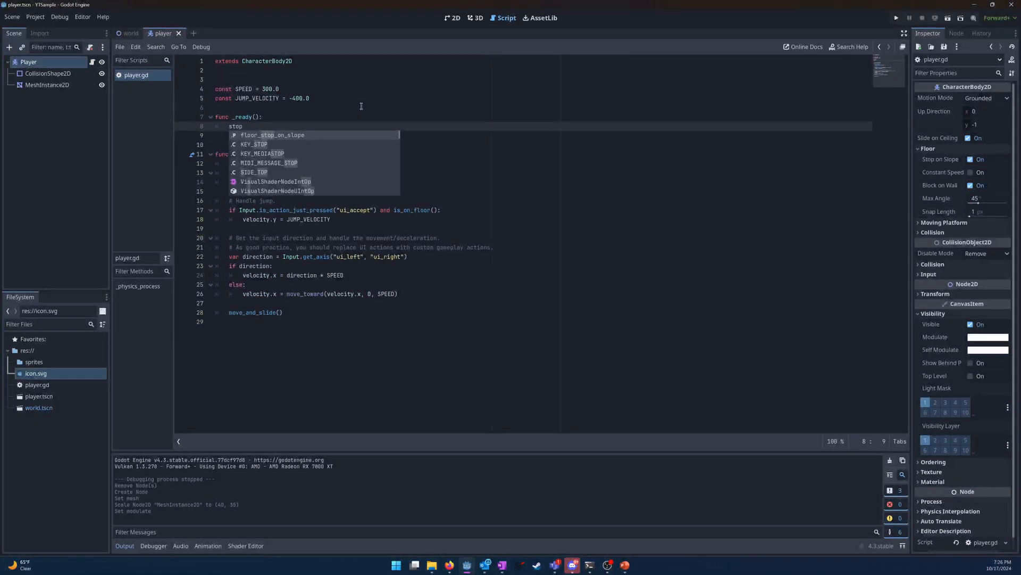
key("Return")
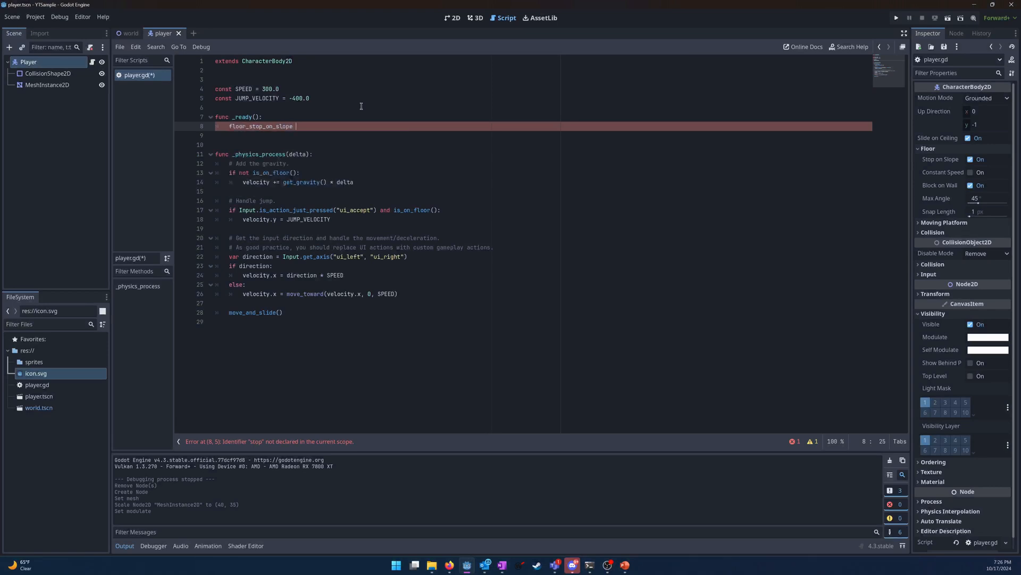
type("= false")
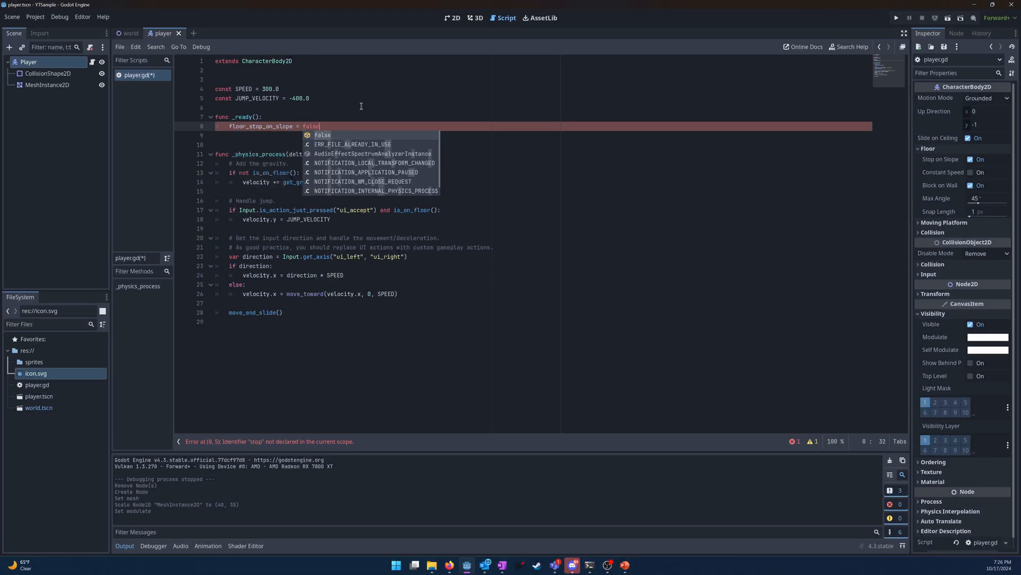
key("Escape")
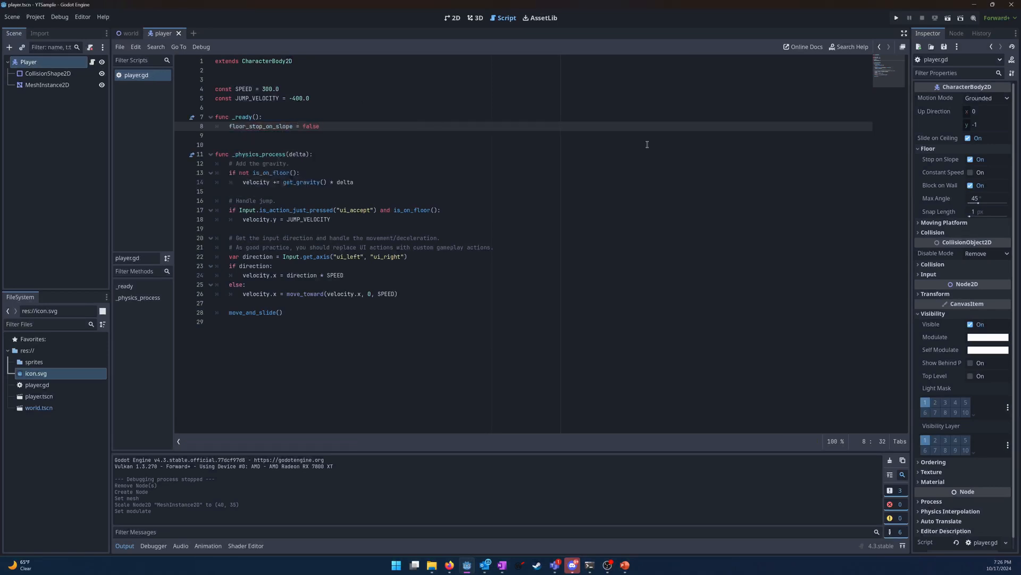
key("ctrl+s")
- Delete the _ready() function and the extra blank line above _physics_process()
left_click_drag(327, 128, 223, 111)
key("Delete")
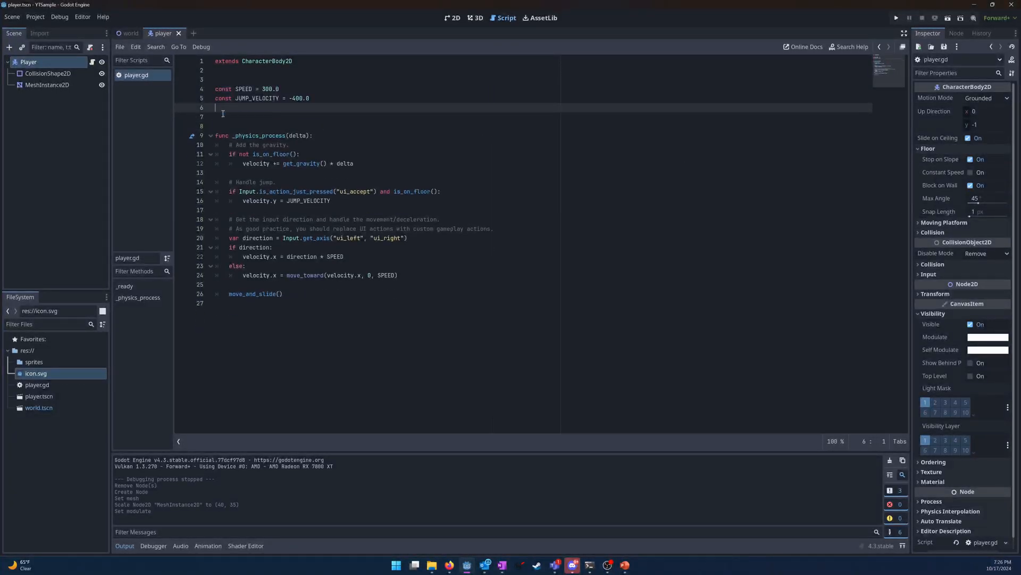
key("Down")
key("Delete")
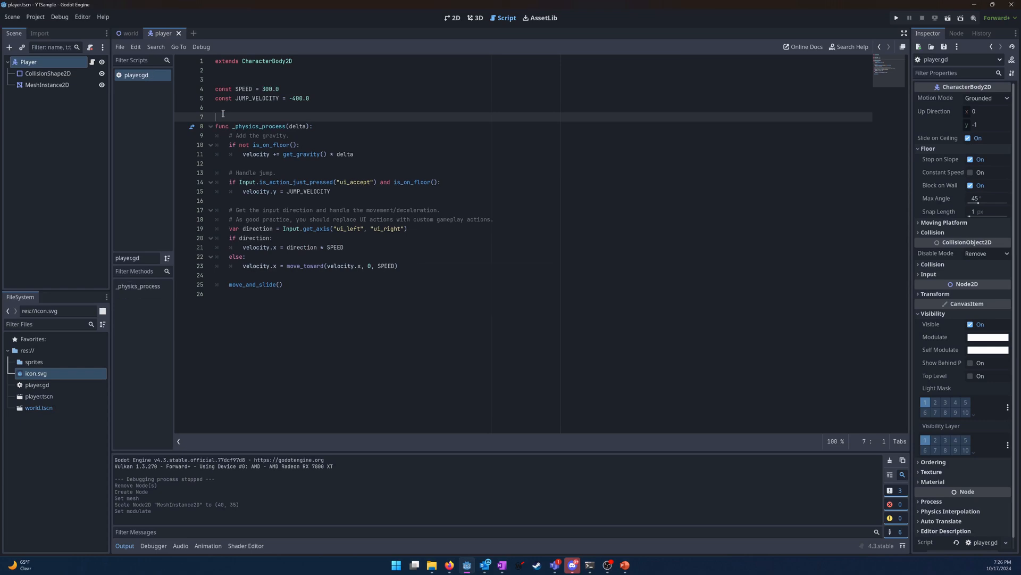
- Examine the Player's Constant Speed description and its Moving Platform and Collision properties
mouse_move(949, 175)
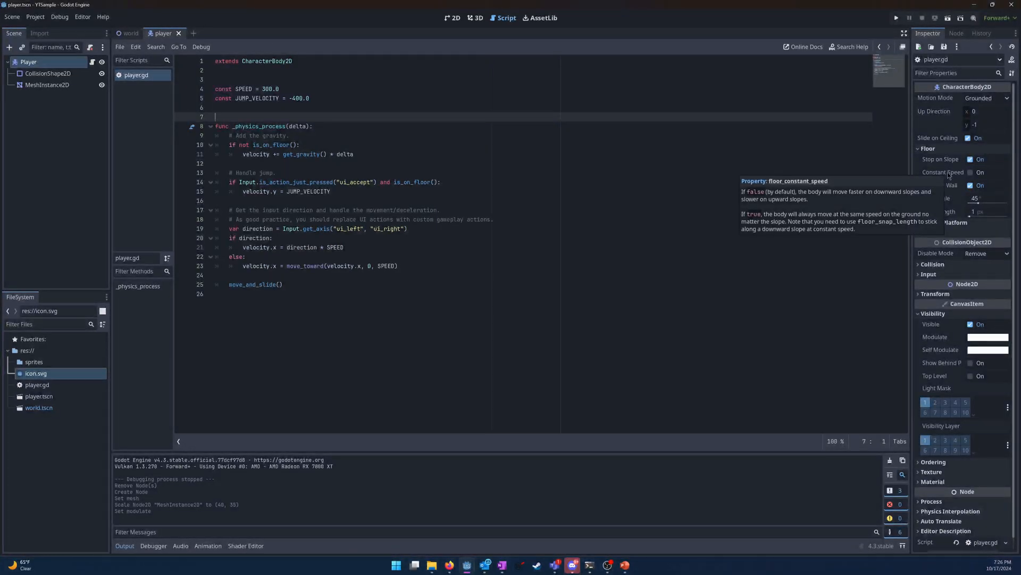
left_click(966, 223)
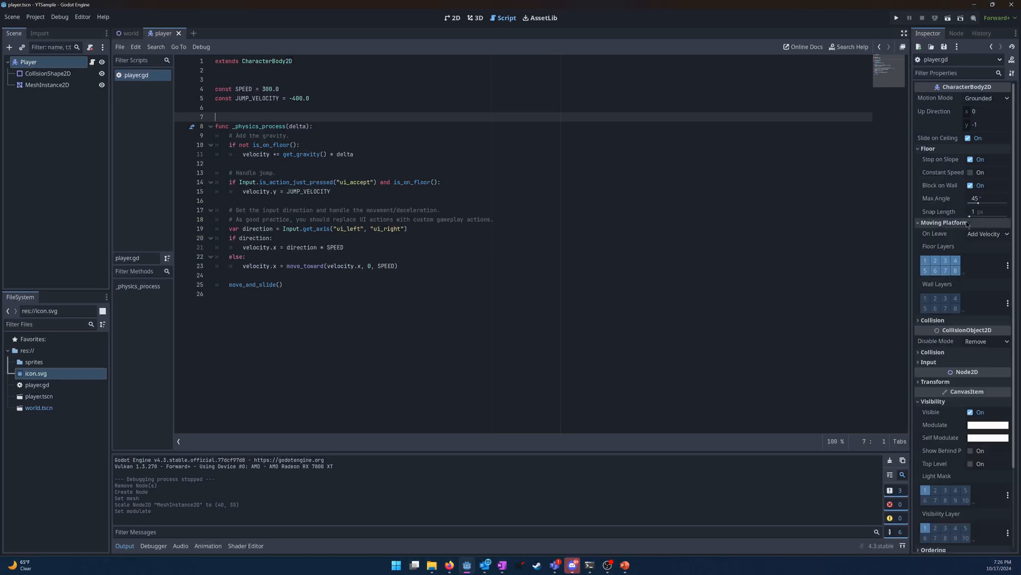
left_click(936, 223)
left_click(934, 233)
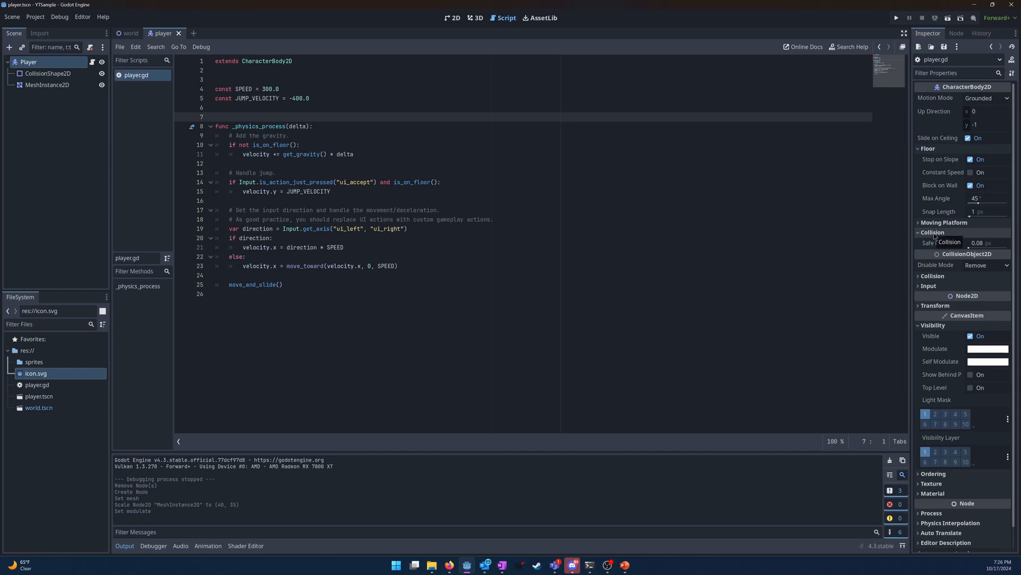
left_click(934, 233)
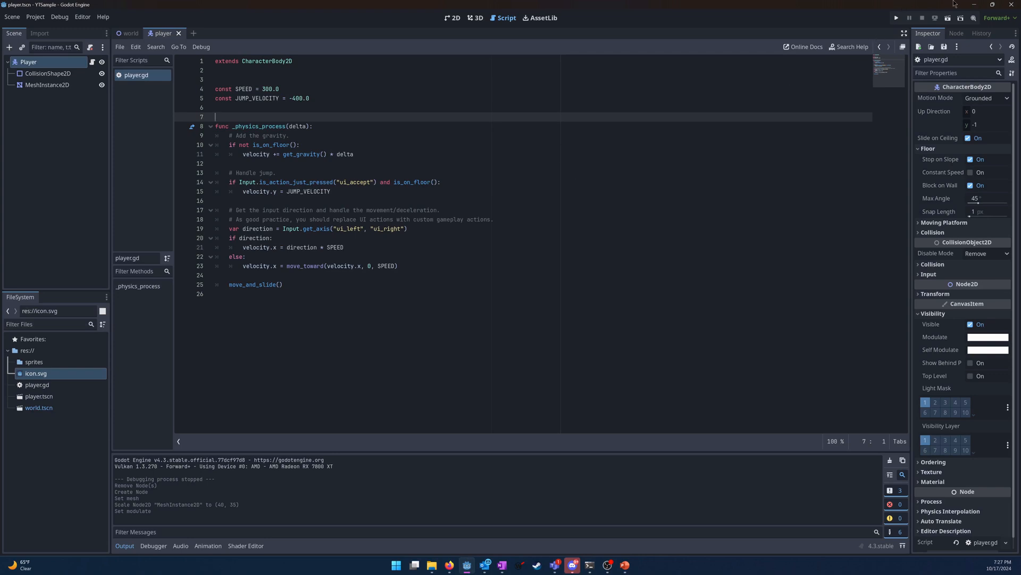
- Switch to the PowerPoint slide show and advance from the Scripts slide to the GDScript slide
mouse_move(625, 565)
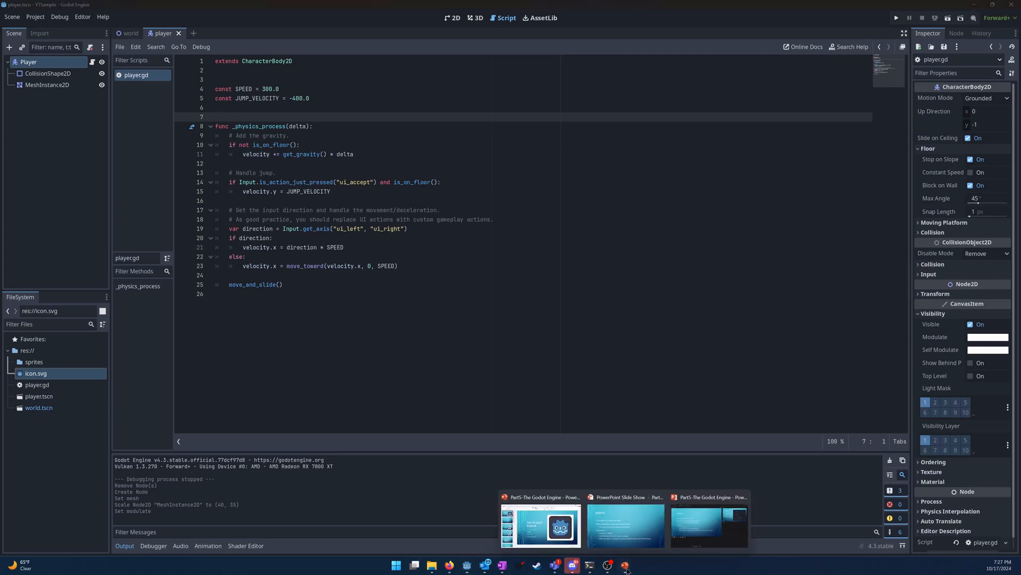
left_click(626, 524)
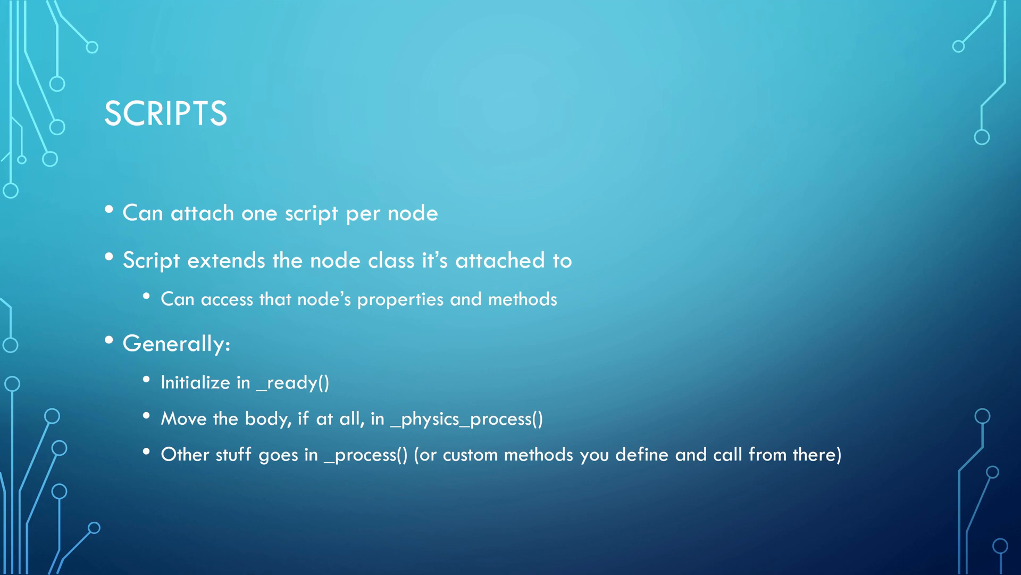
key("Right")
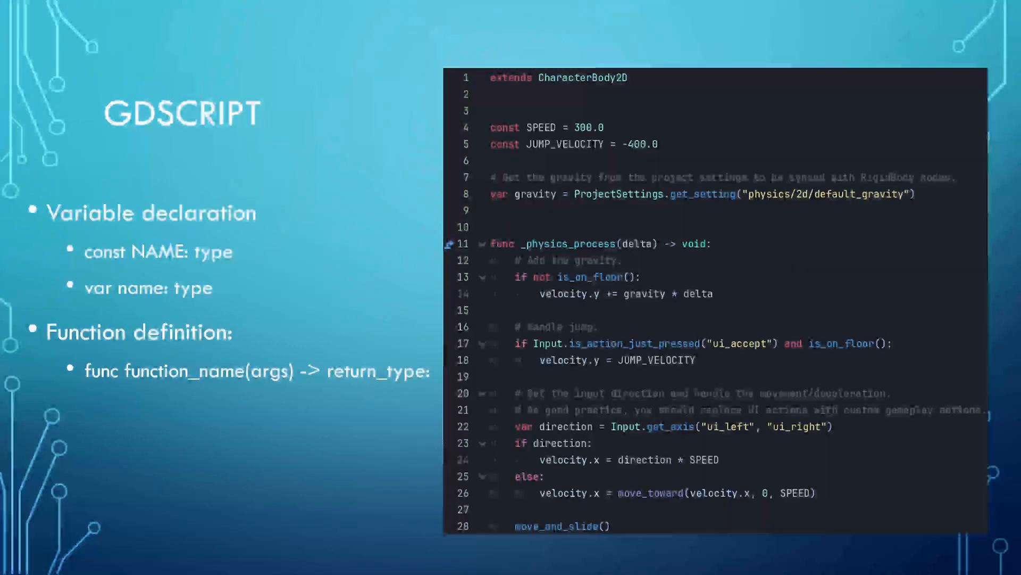